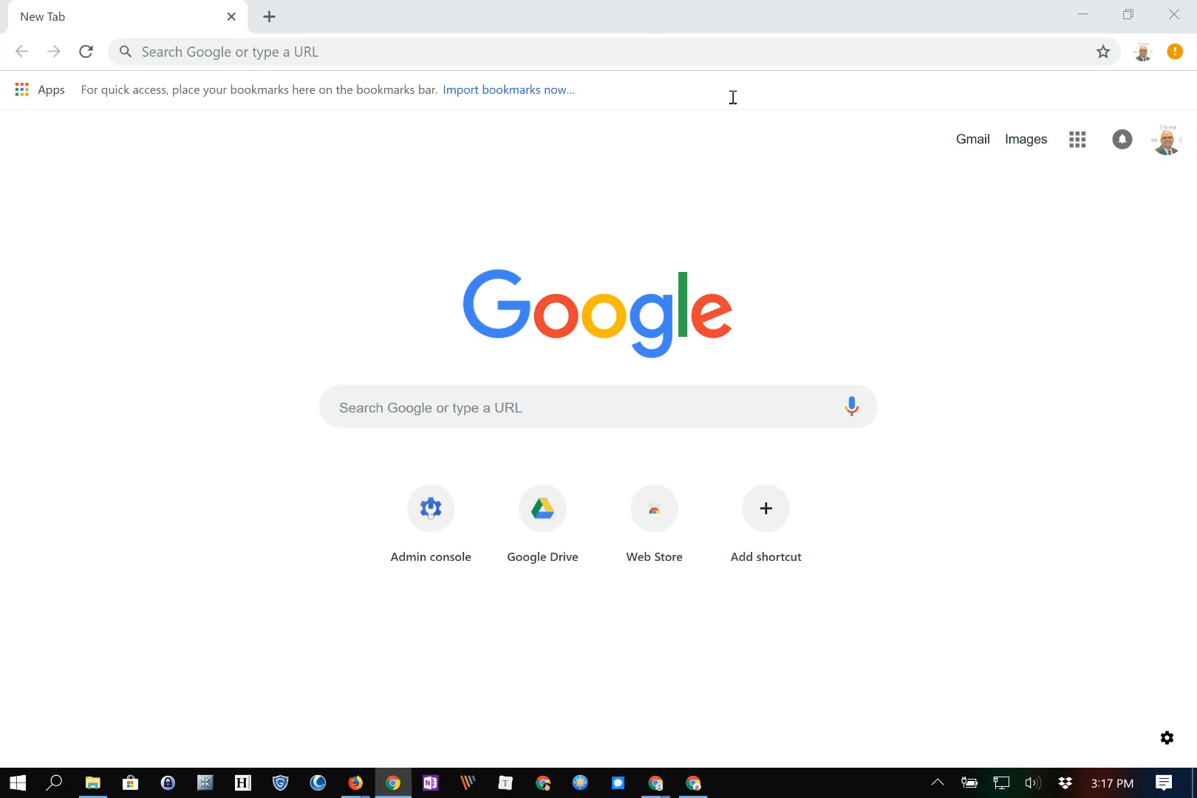
# Open Google Calendar from the Google apps grid and dismiss the 'A fresh look for Calendar' notice
pyautogui.click(230, 48)
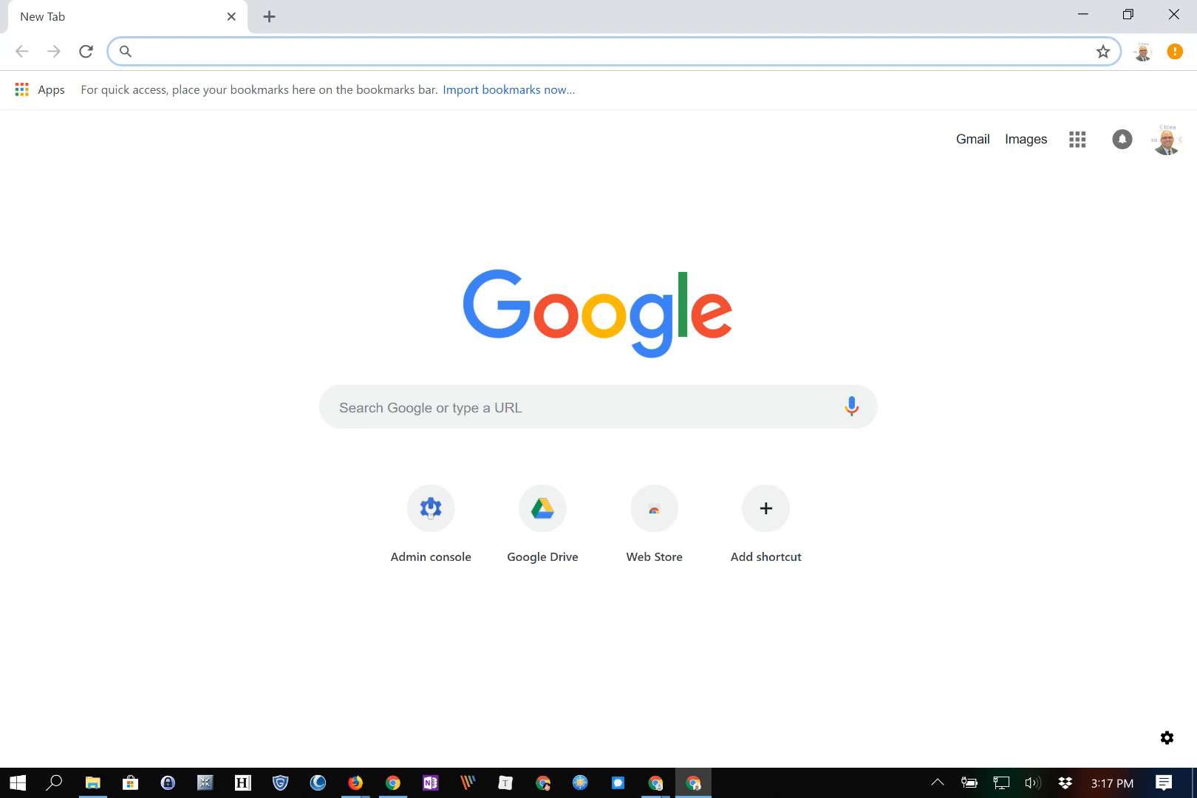
pyautogui.click(1077, 139)
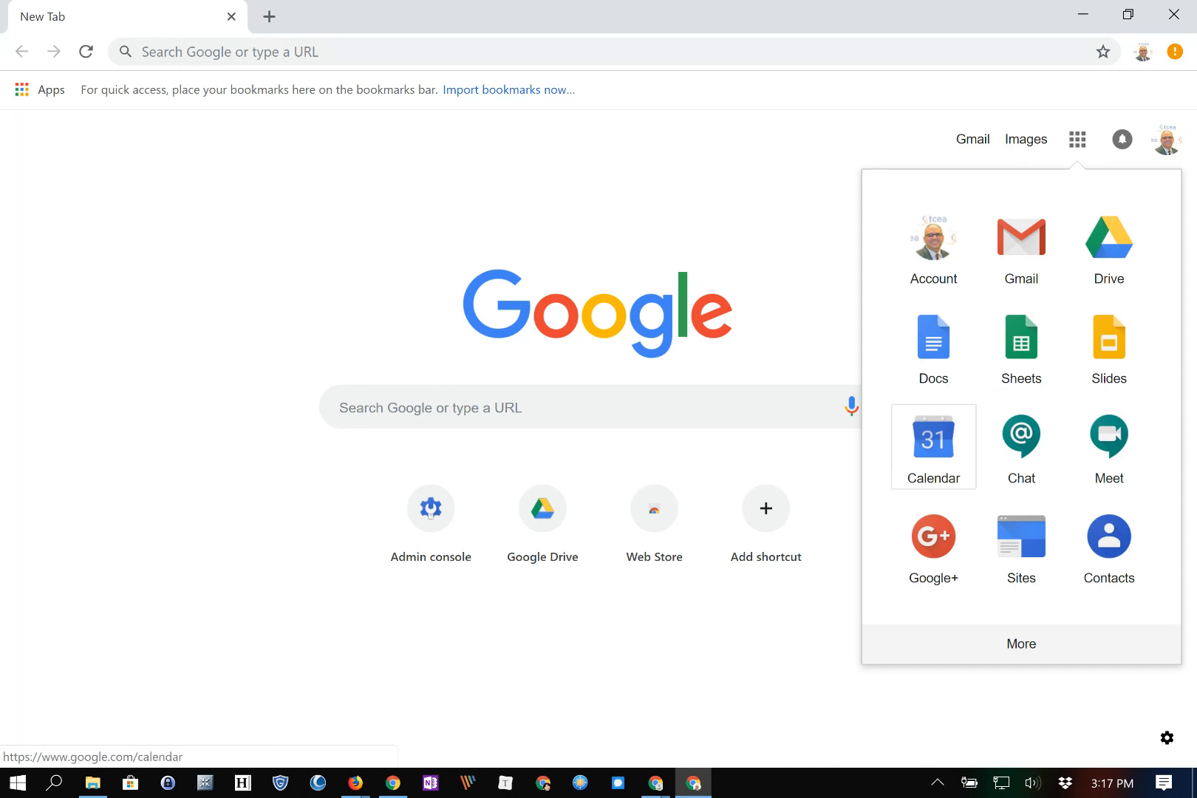
pyautogui.click(932, 443)
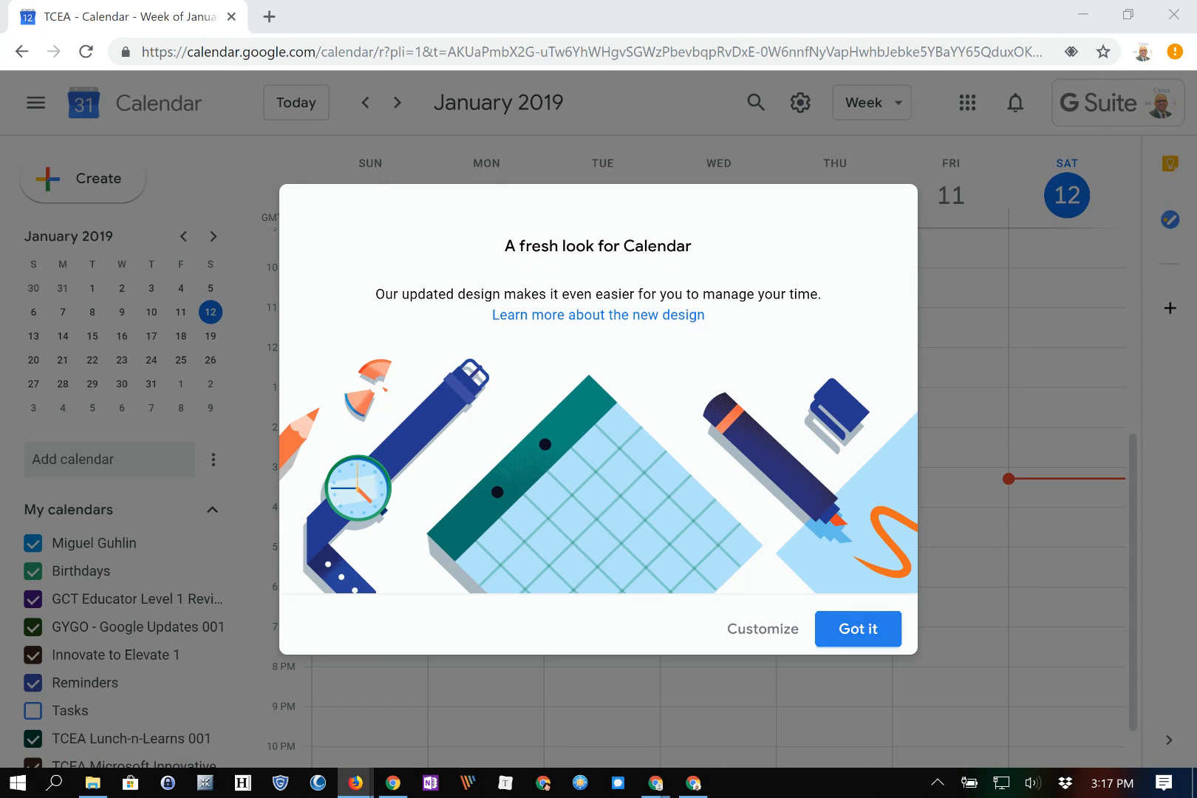
pyautogui.click(857, 629)
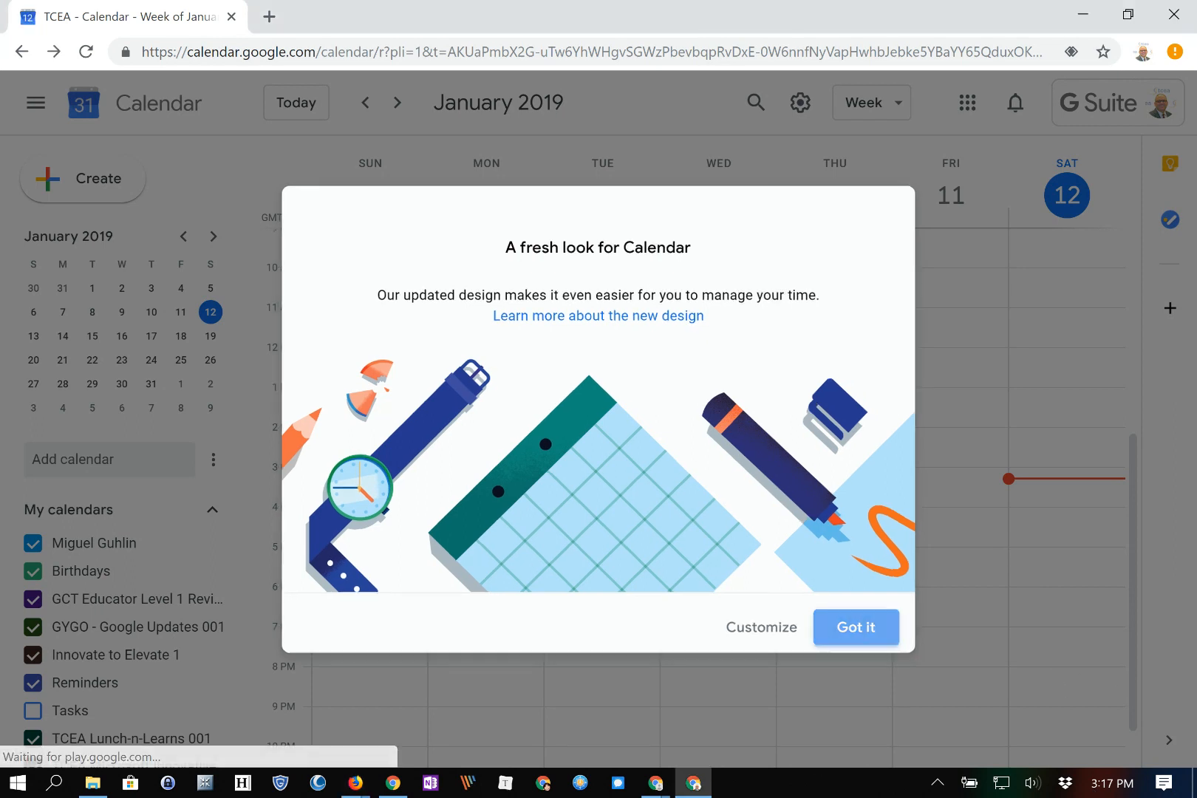
pyautogui.moveTo(1132, 582); pyautogui.dragTo(1133, 378)
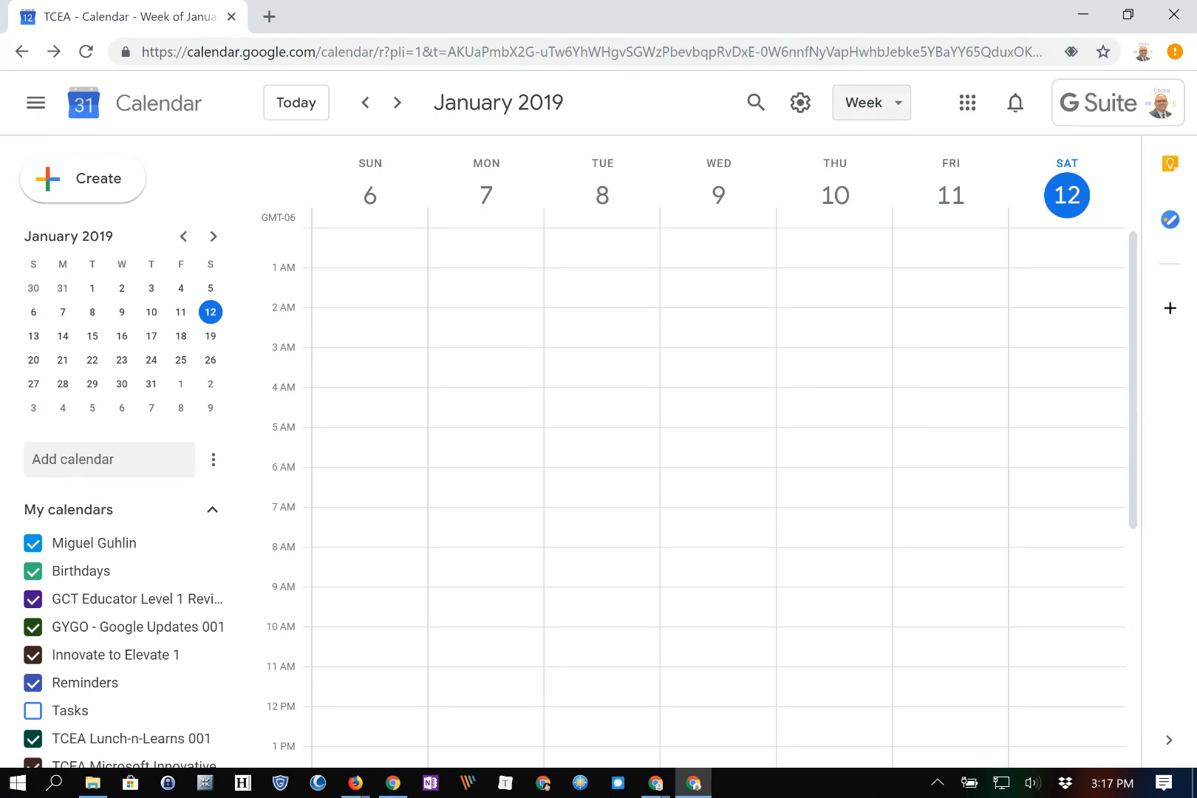
# Try the Day and Week views, then switch the calendar to the 4-day view
pyautogui.click(871, 103)
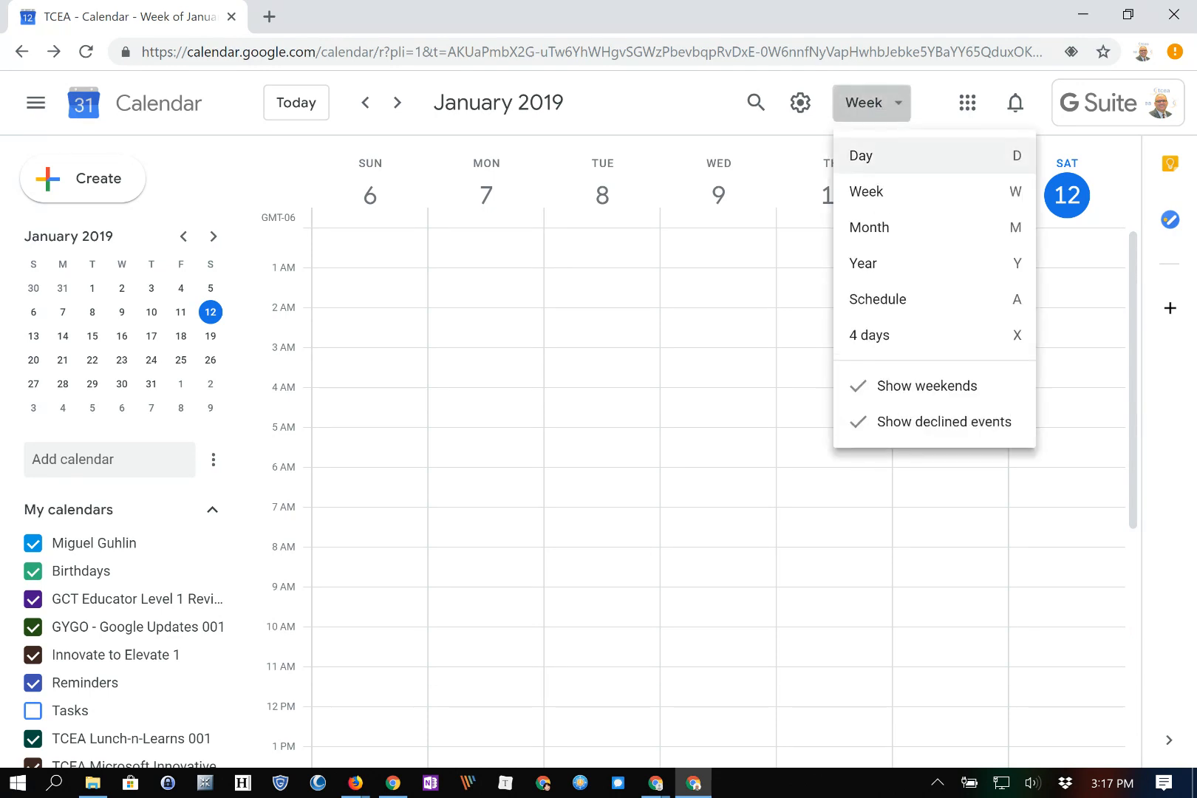
pyautogui.click(860, 155)
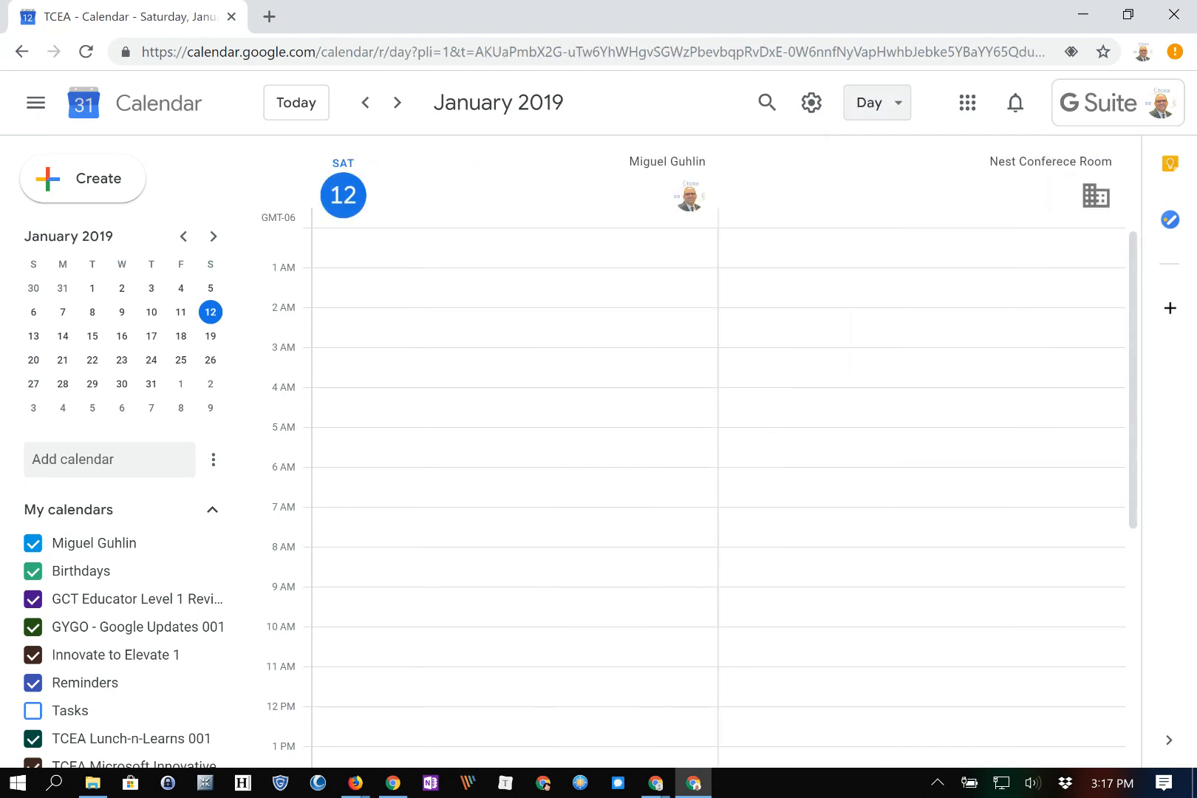
pyautogui.click(876, 103)
pyautogui.click(877, 191)
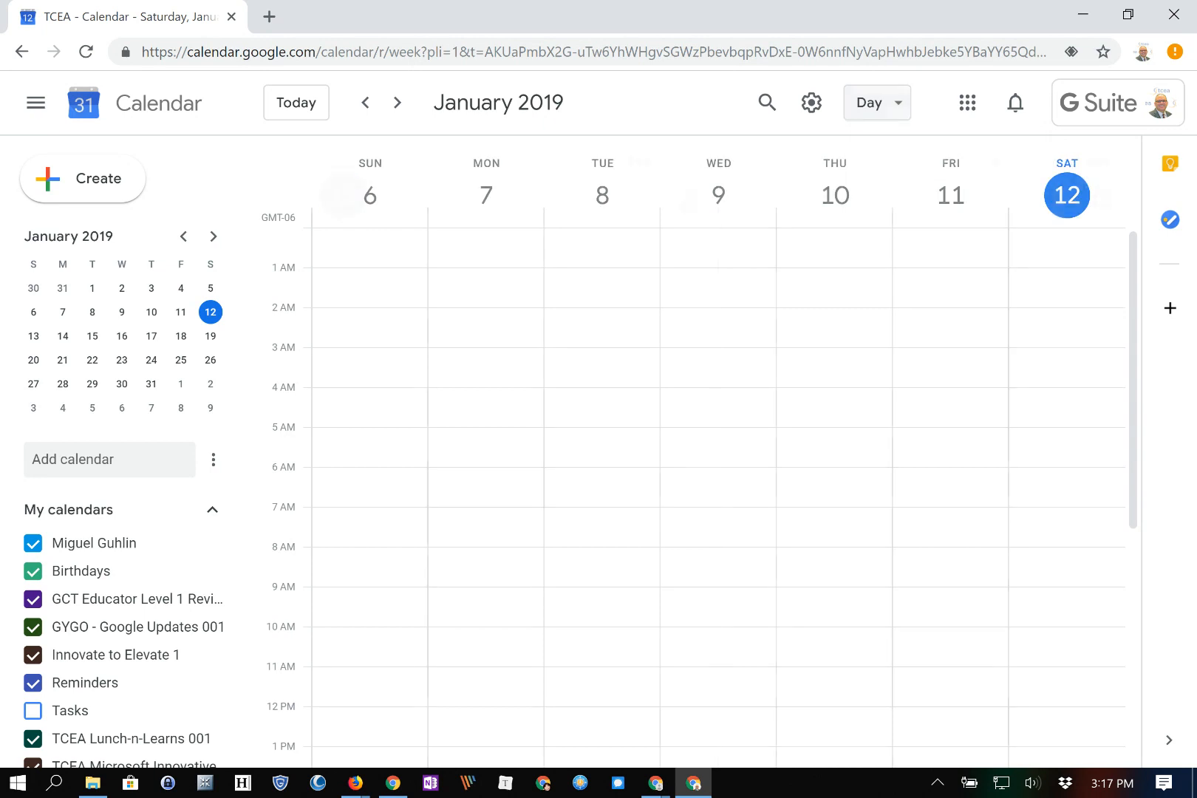
pyautogui.click(872, 103)
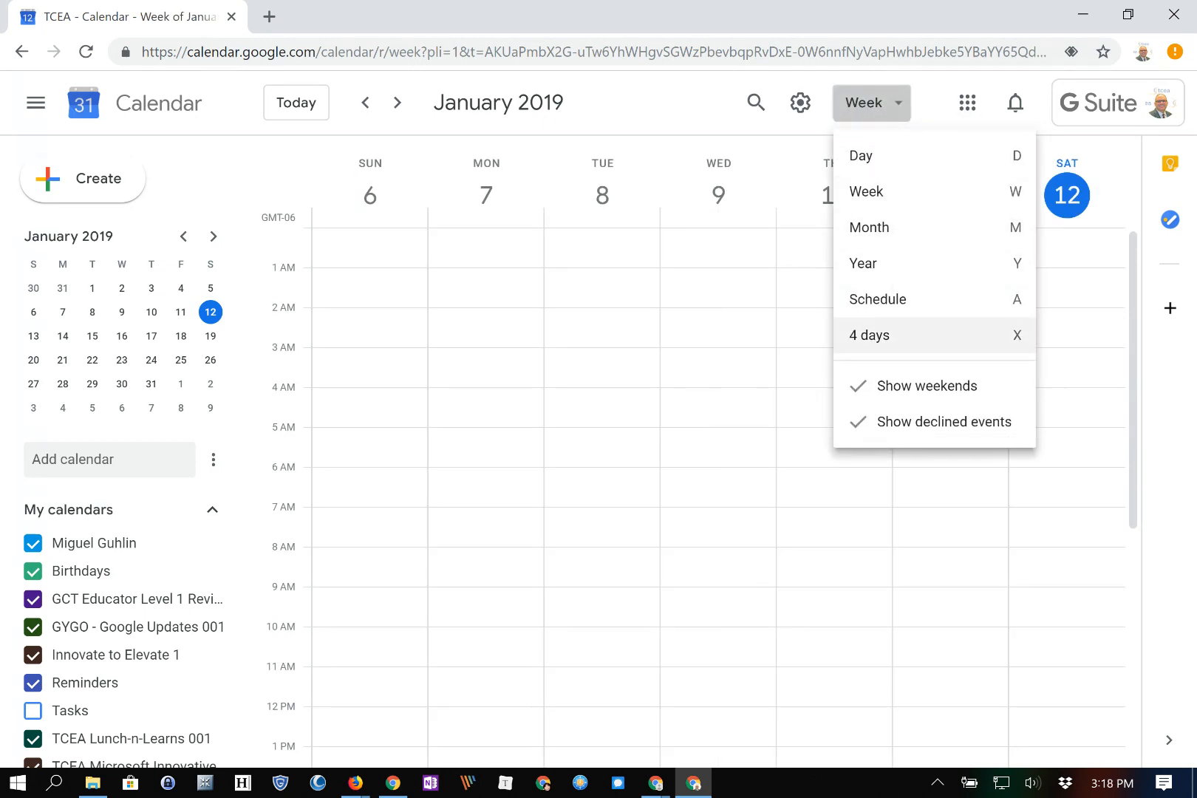
pyautogui.click(869, 335)
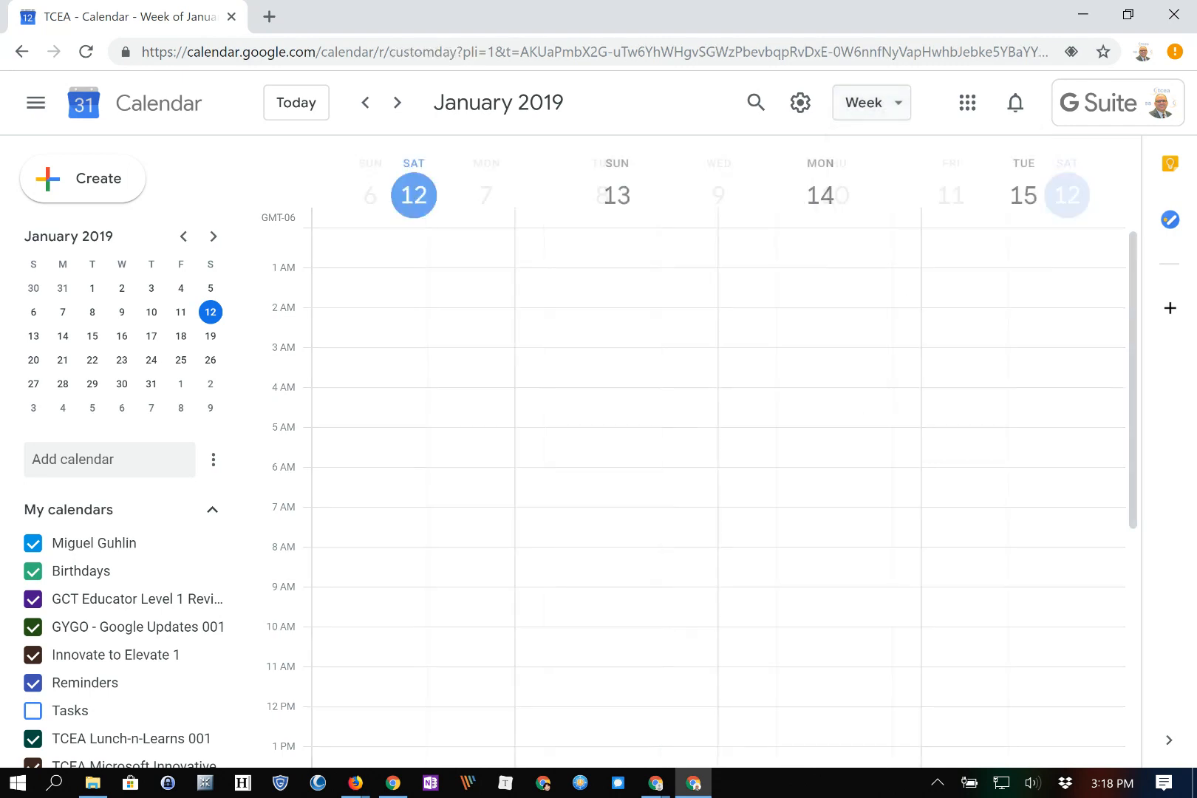
# Move the 4-day view to start on January 21, showing Martin Luther King Jr. Day
pyautogui.click(62, 336)
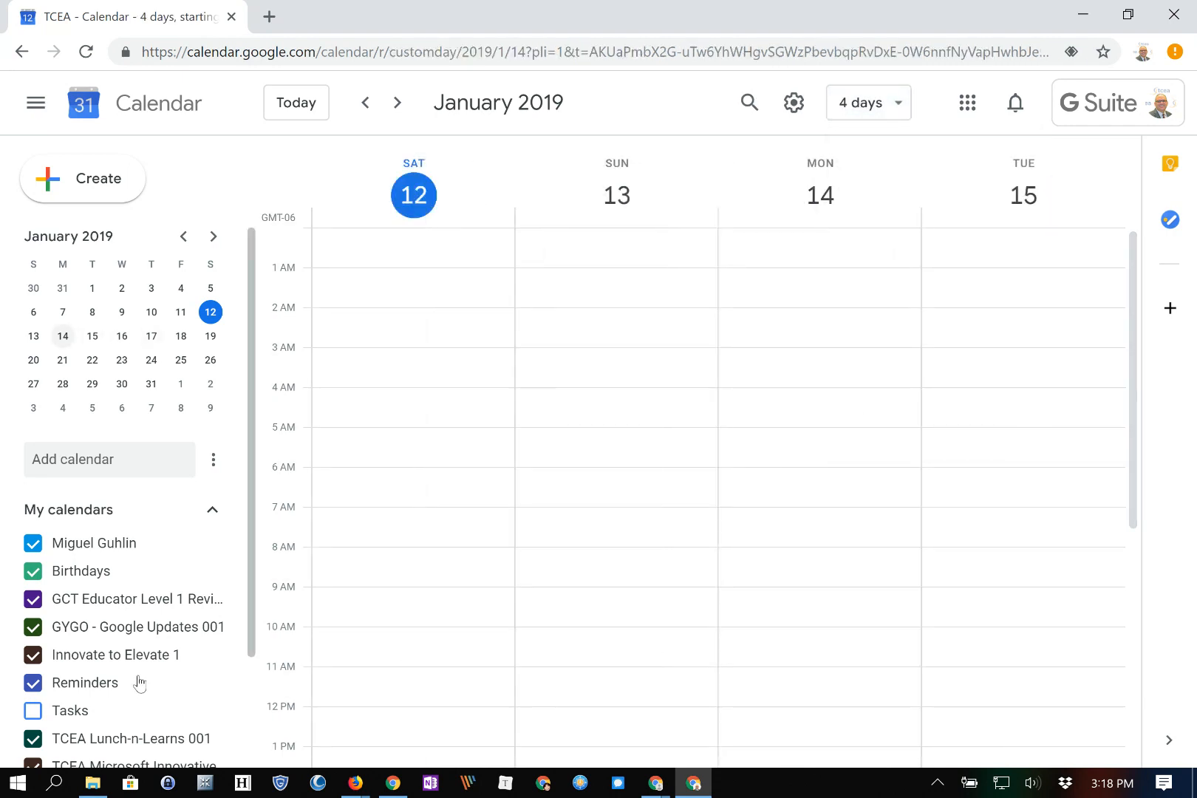
pyautogui.click(95, 337)
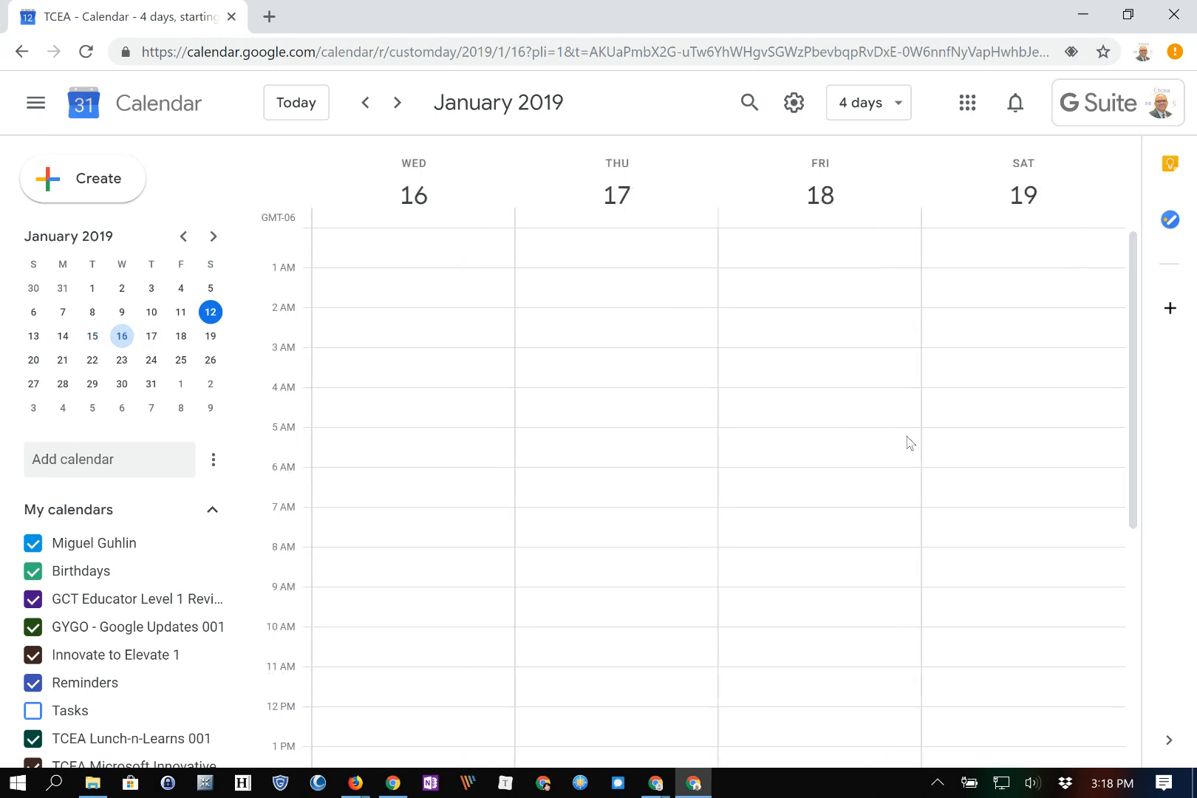
pyautogui.click(63, 360)
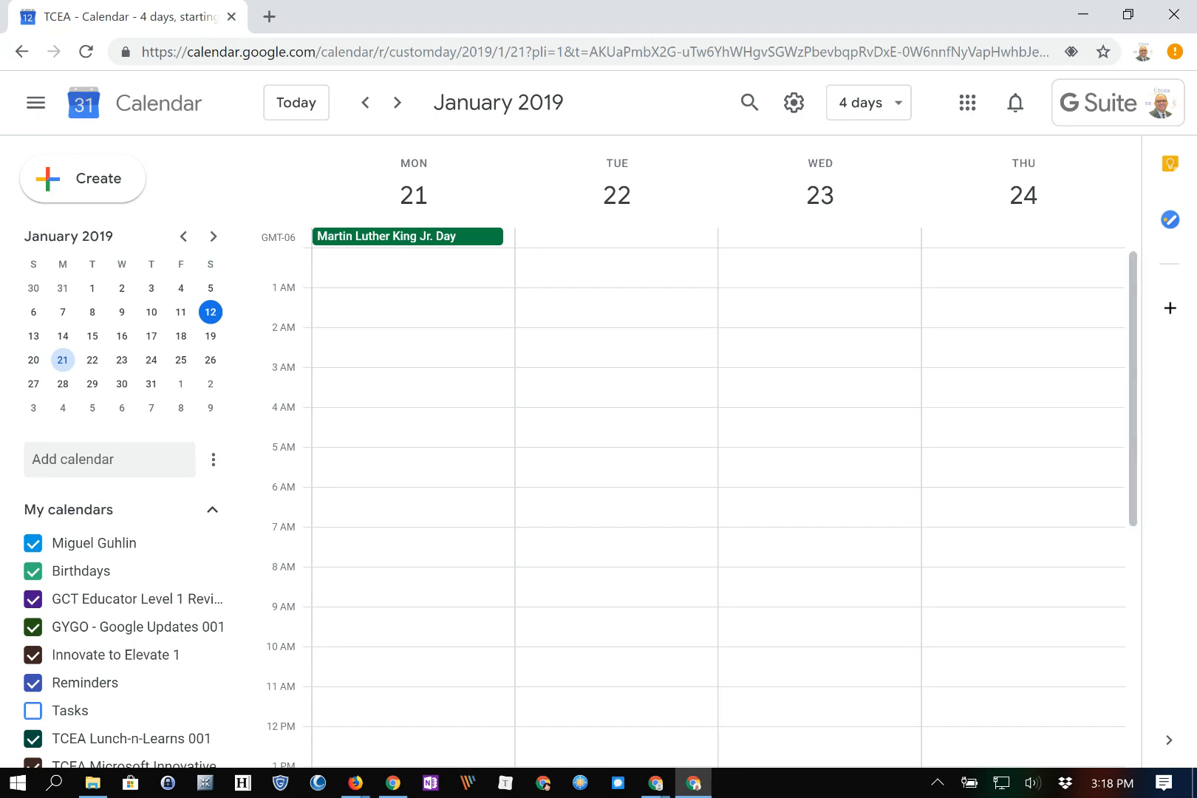
pyautogui.click(869, 103)
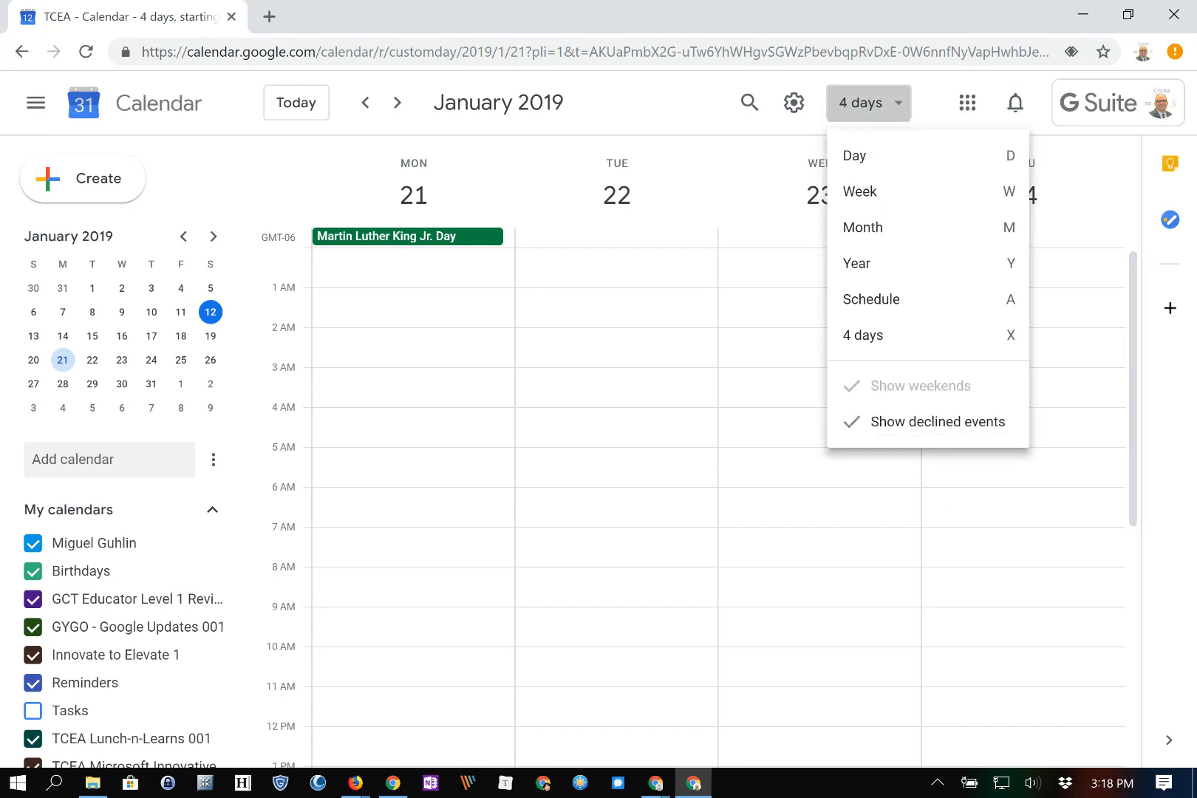
# Browse the upcoming events in Schedule view, then switch to the January 2019 Month view
pyautogui.click(871, 299)
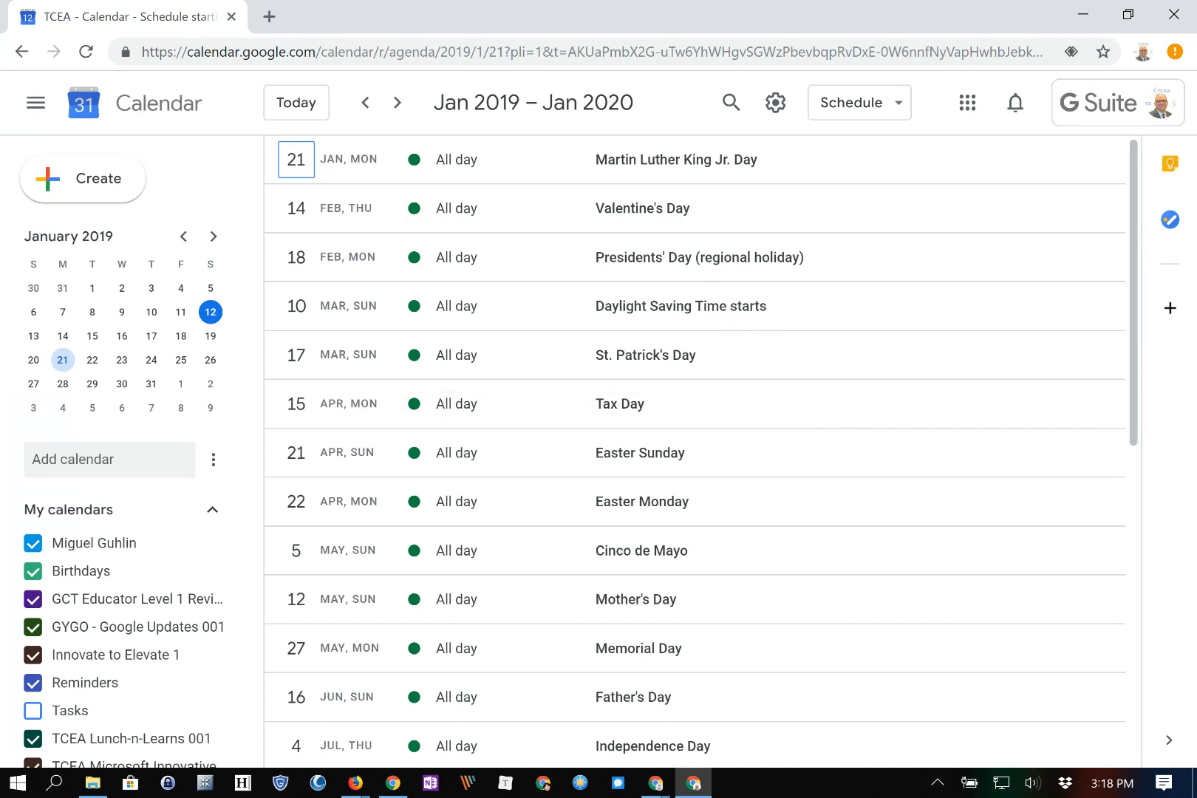
pyautogui.scroll(-4, 695, 451)
pyautogui.scroll(-2, 694, 451)
pyautogui.scroll(5, 694, 450)
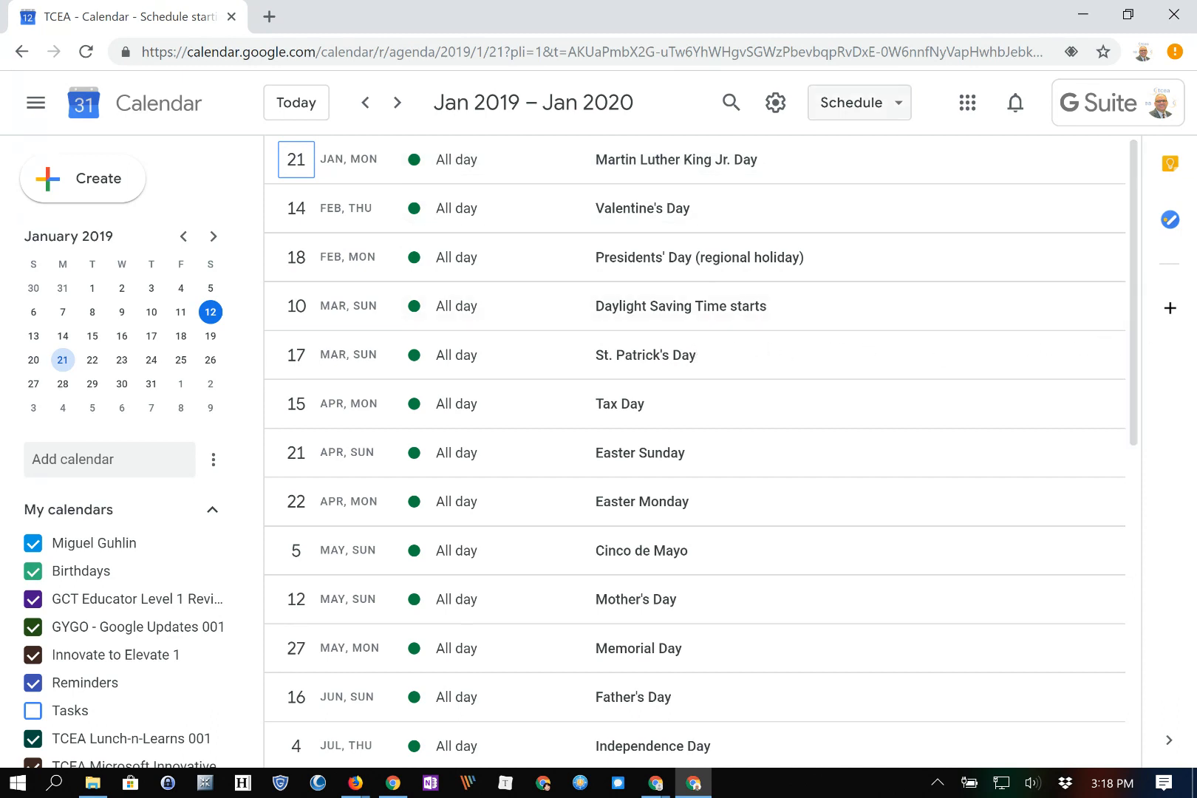
pyautogui.click(859, 102)
pyautogui.click(856, 228)
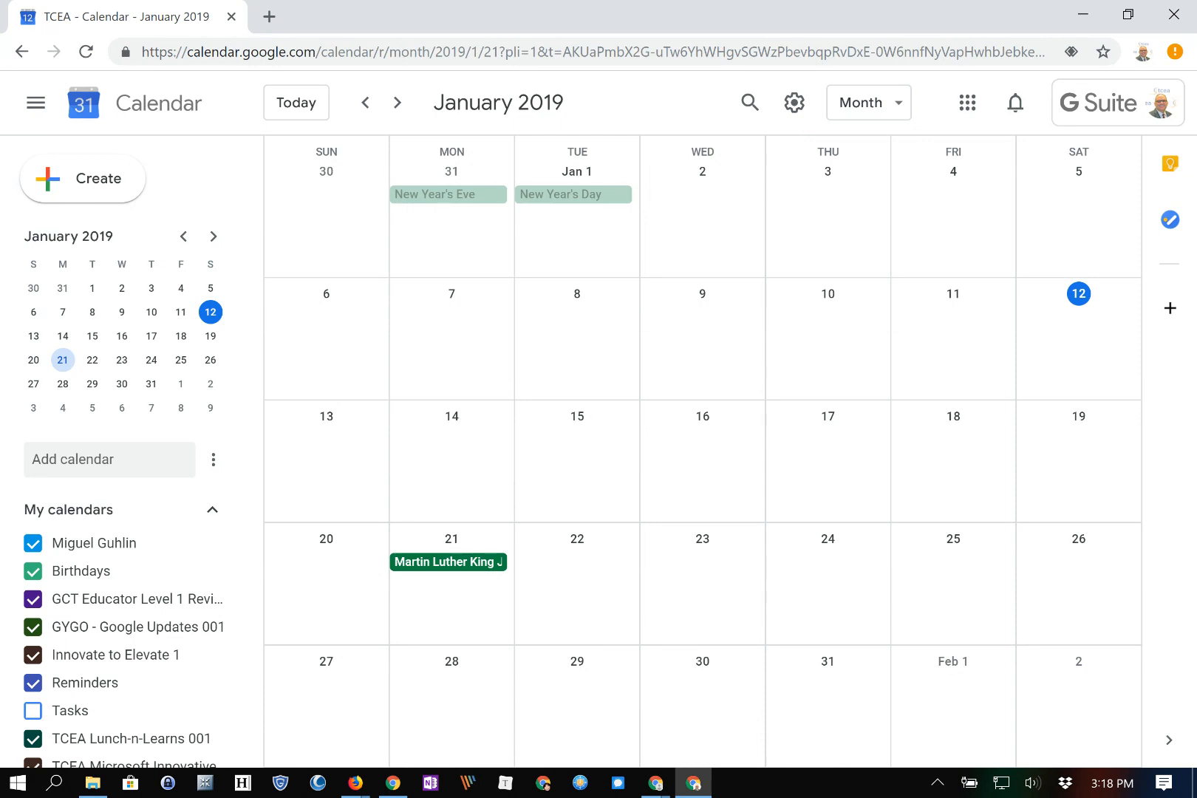
# Discard the 'Google Educator Level 1' draft and reopen a blank quick event on January 15
pyautogui.click(513, 442)
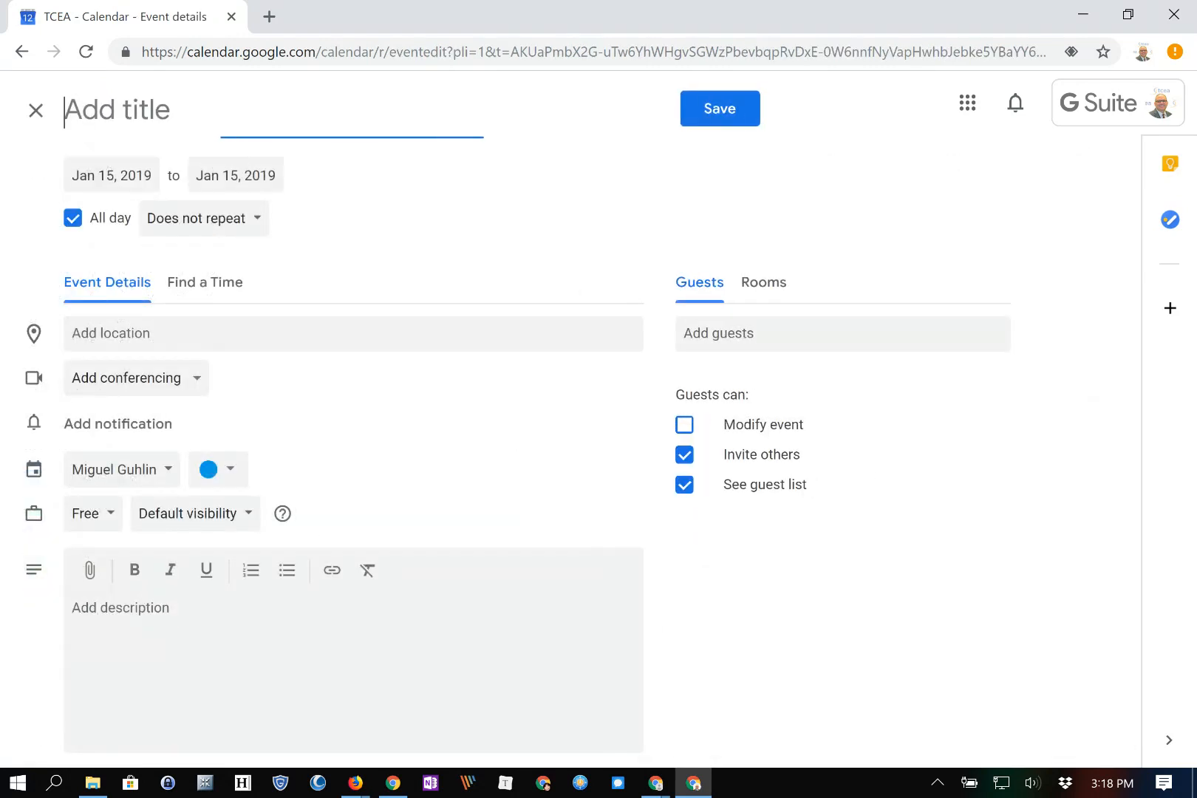
pyautogui.write('Go')
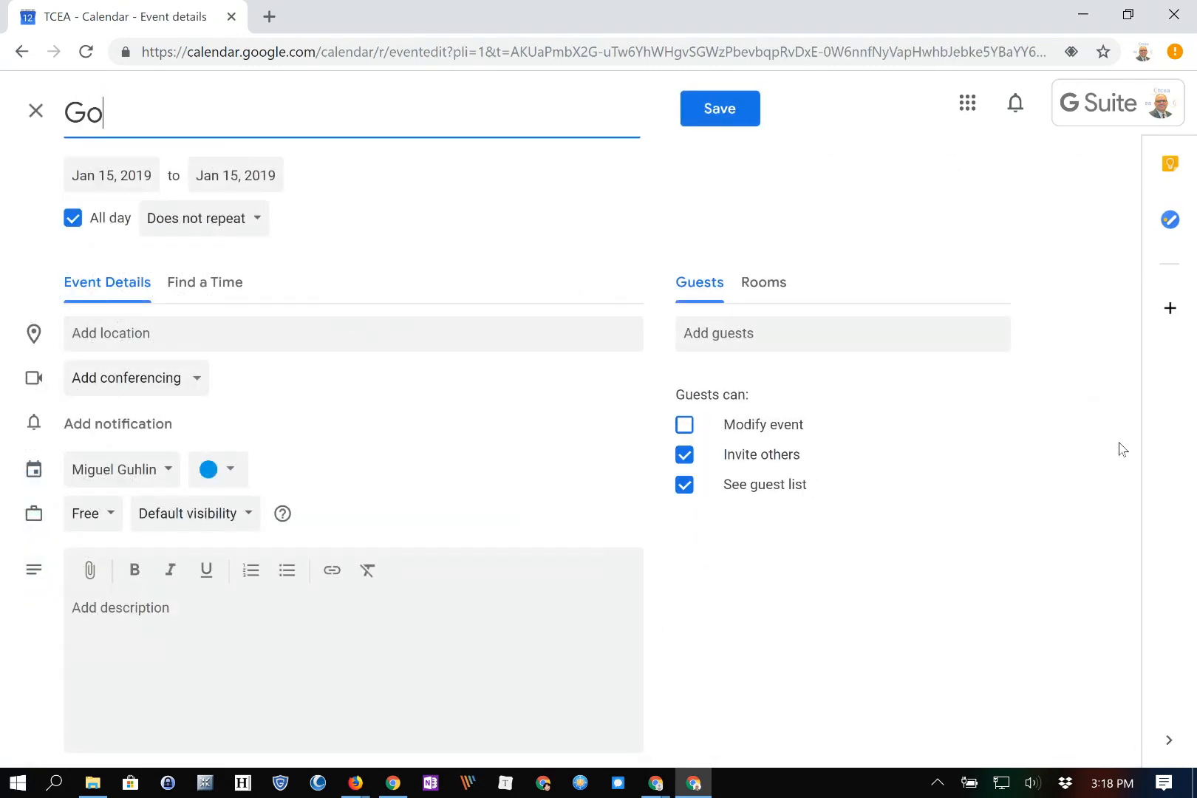
pyautogui.write('ogle Educator Level 1')
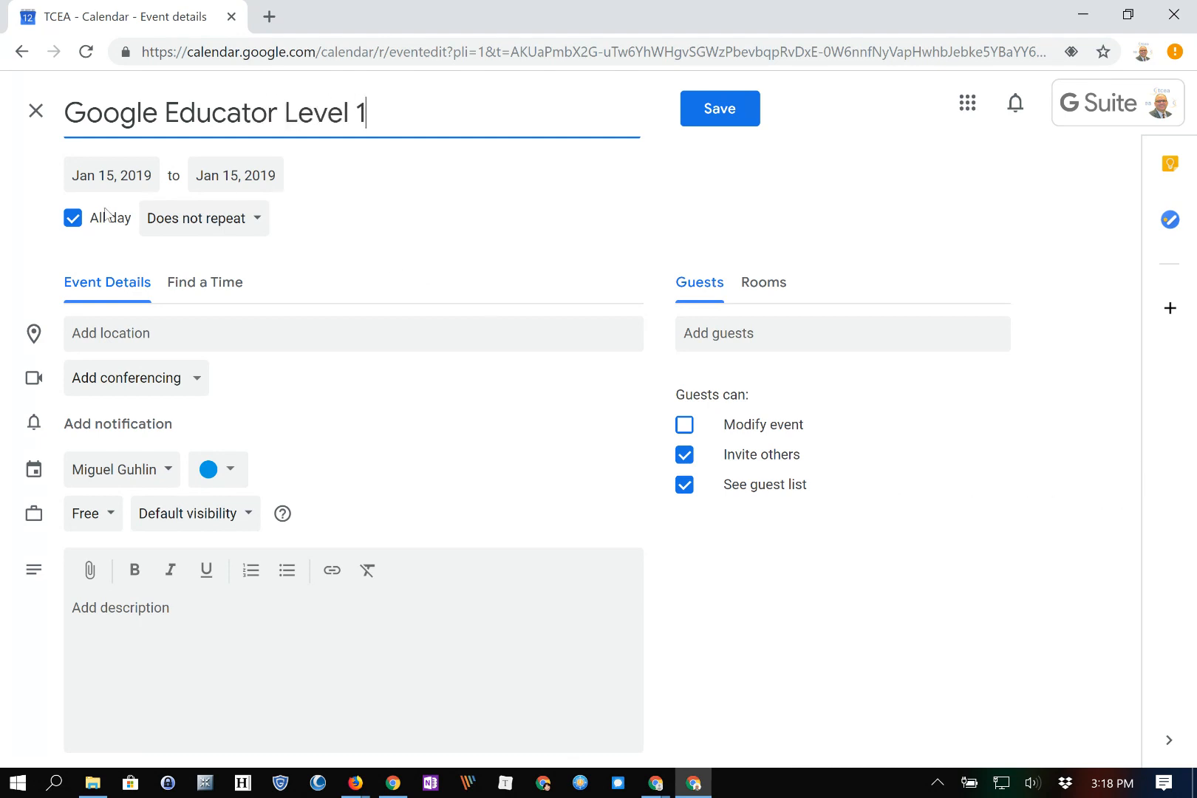
pyautogui.hotkey('ctrl', 'a')
pyautogui.hotkey('ctrl', 'c')
pyautogui.press('BackSpace')
pyautogui.click(35, 110)
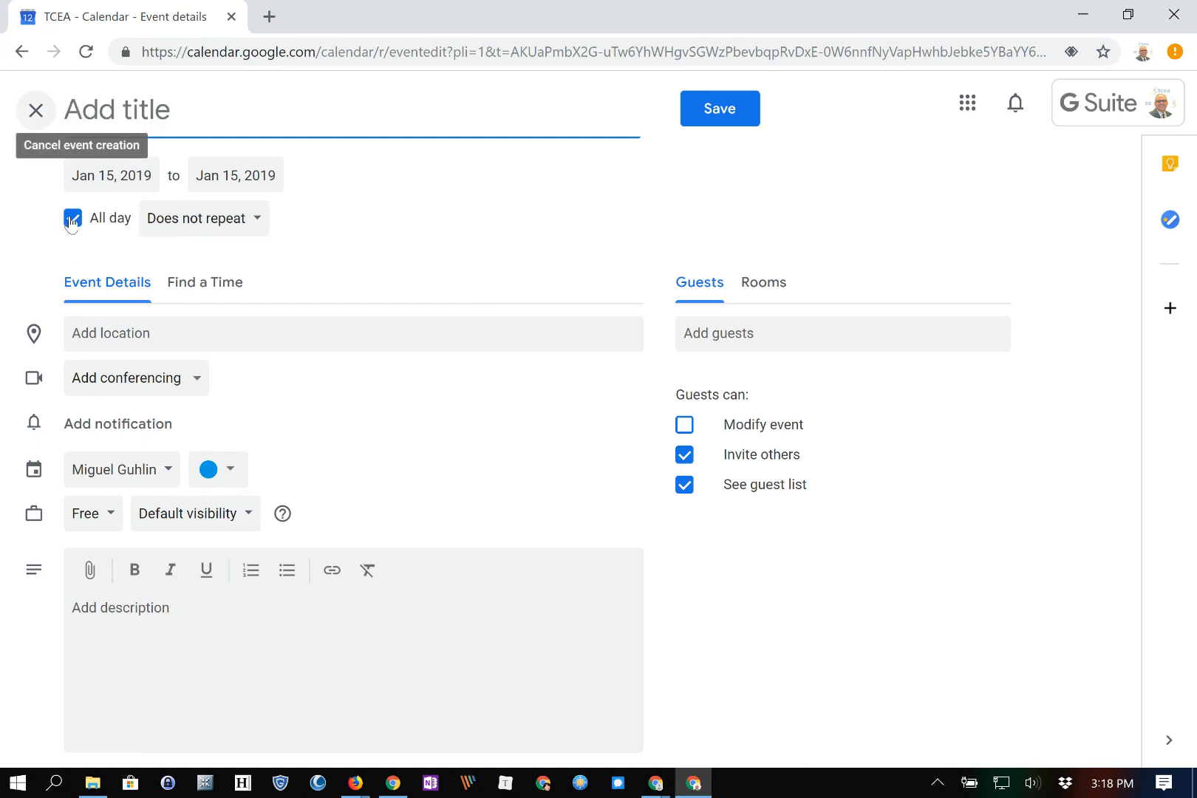
pyautogui.click(576, 468)
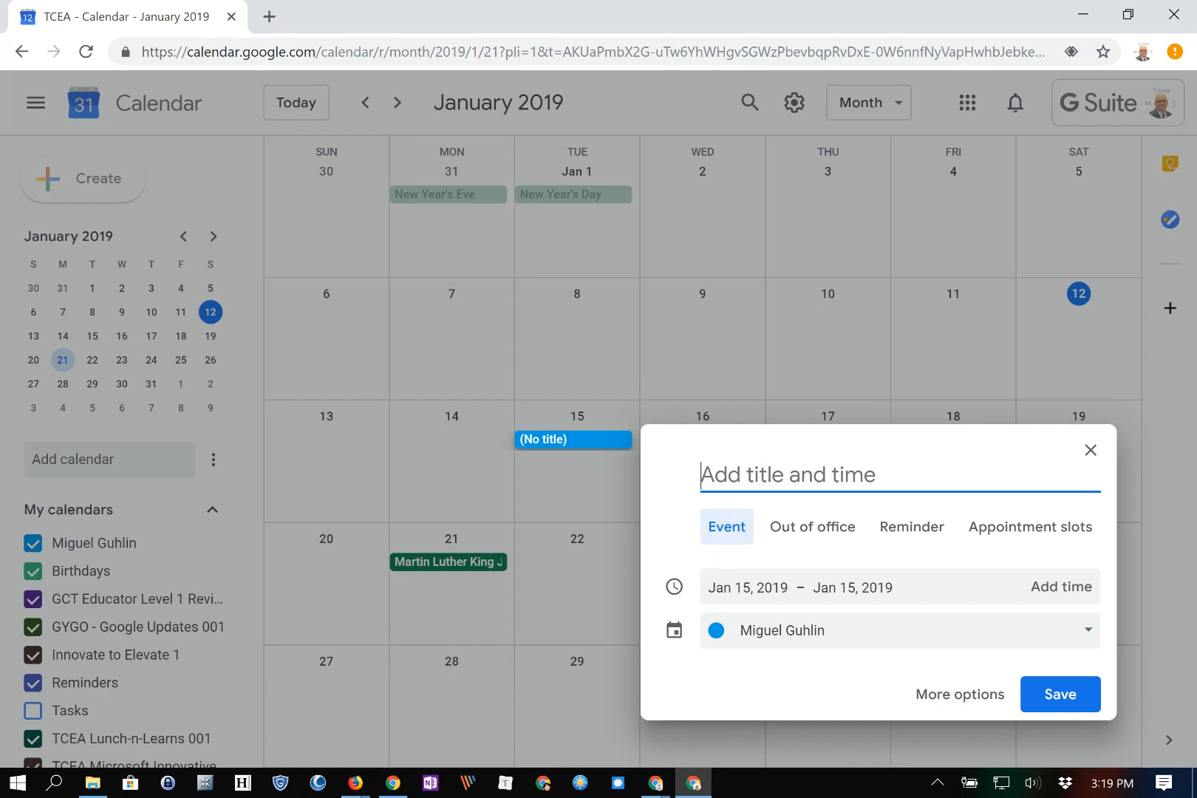
# Paste 'Google Educator Level 1' as the January 15 event title and open its full details
pyautogui.hotkey('ctrl', 'v')
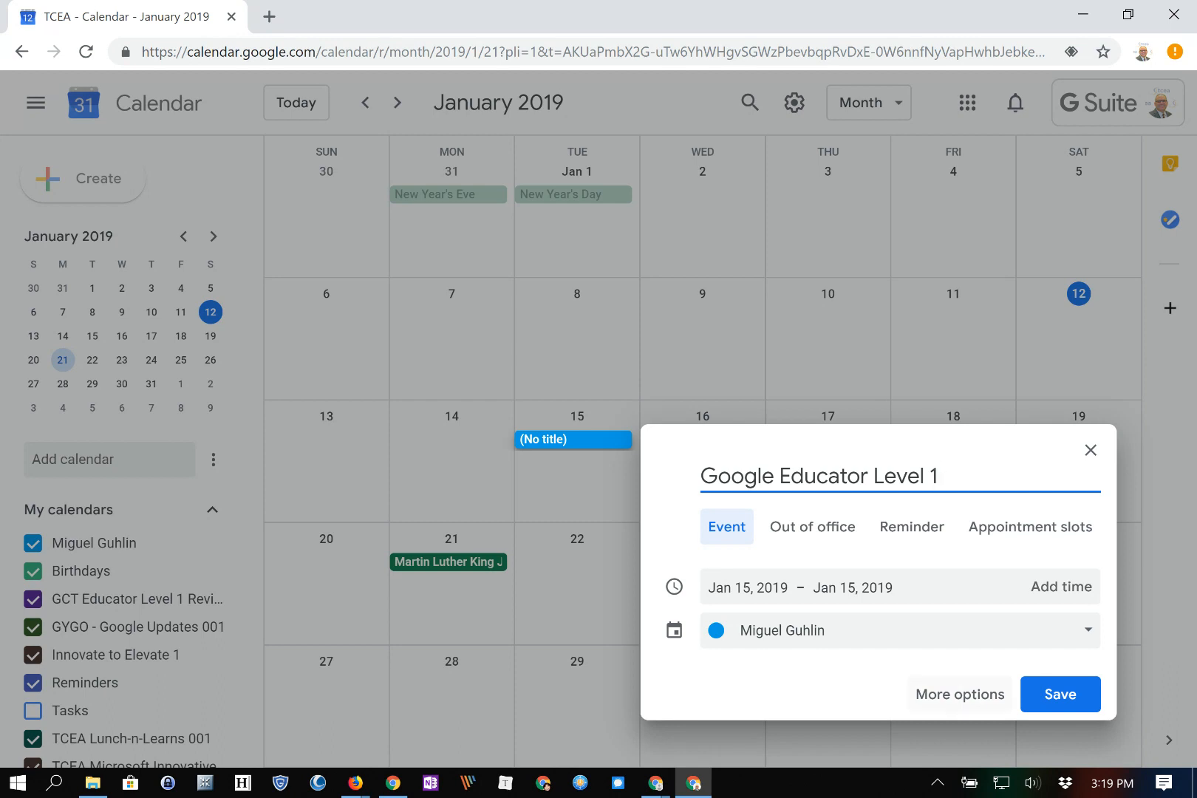
pyautogui.click(959, 694)
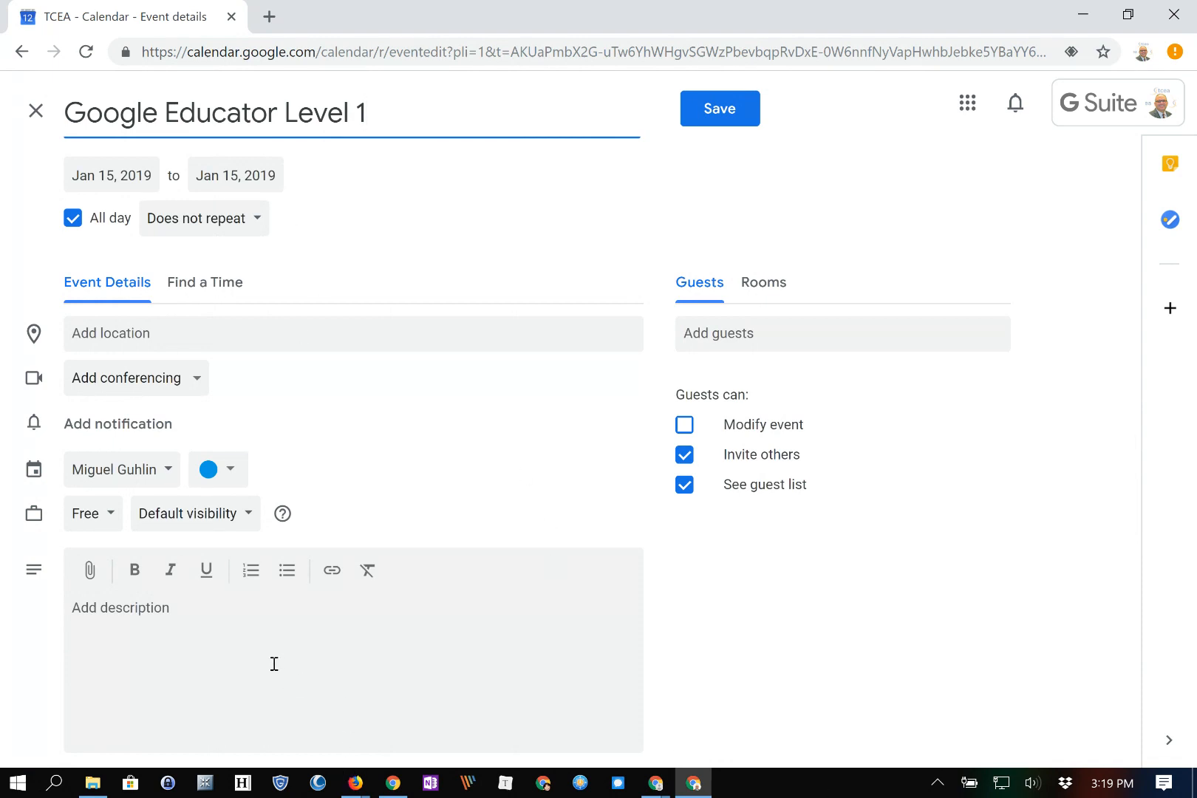
# Enter 'Somewhere in Texas' as the event location and attach Hangouts Meet video conferencing
pyautogui.press('Tab')
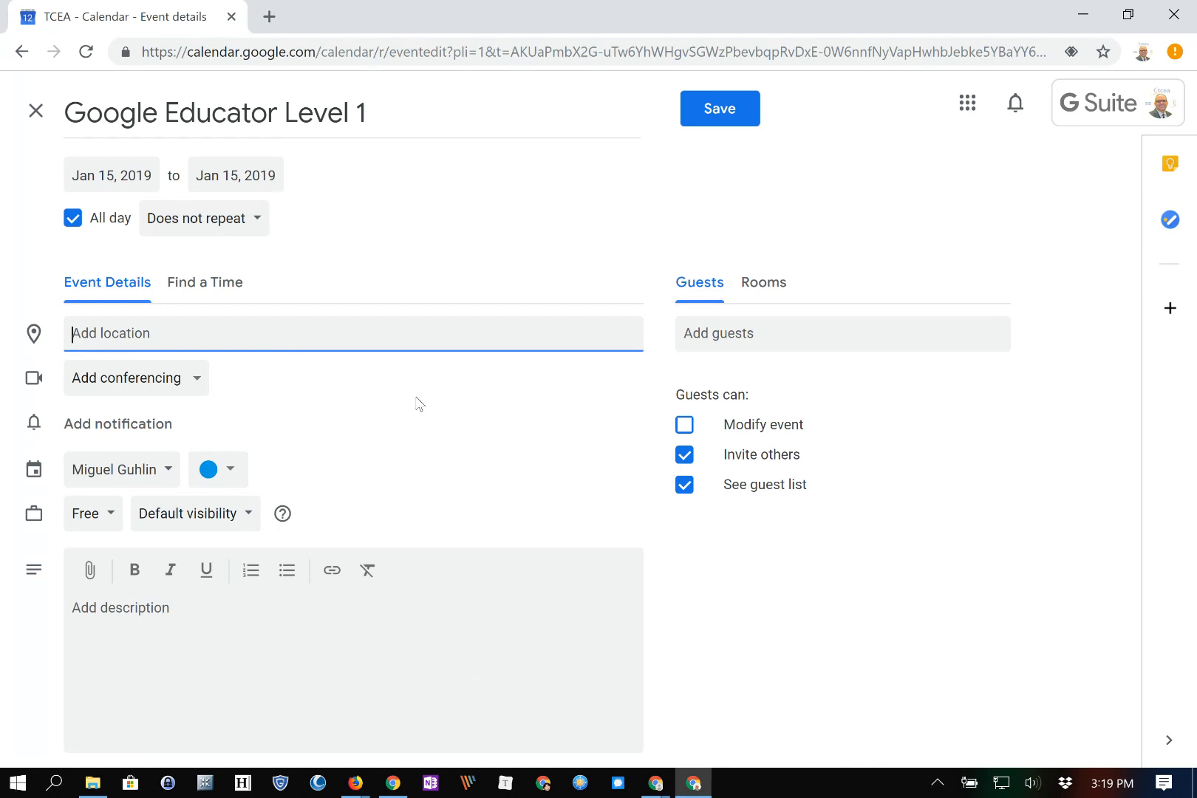
pyautogui.write('Somewhere in Texas')
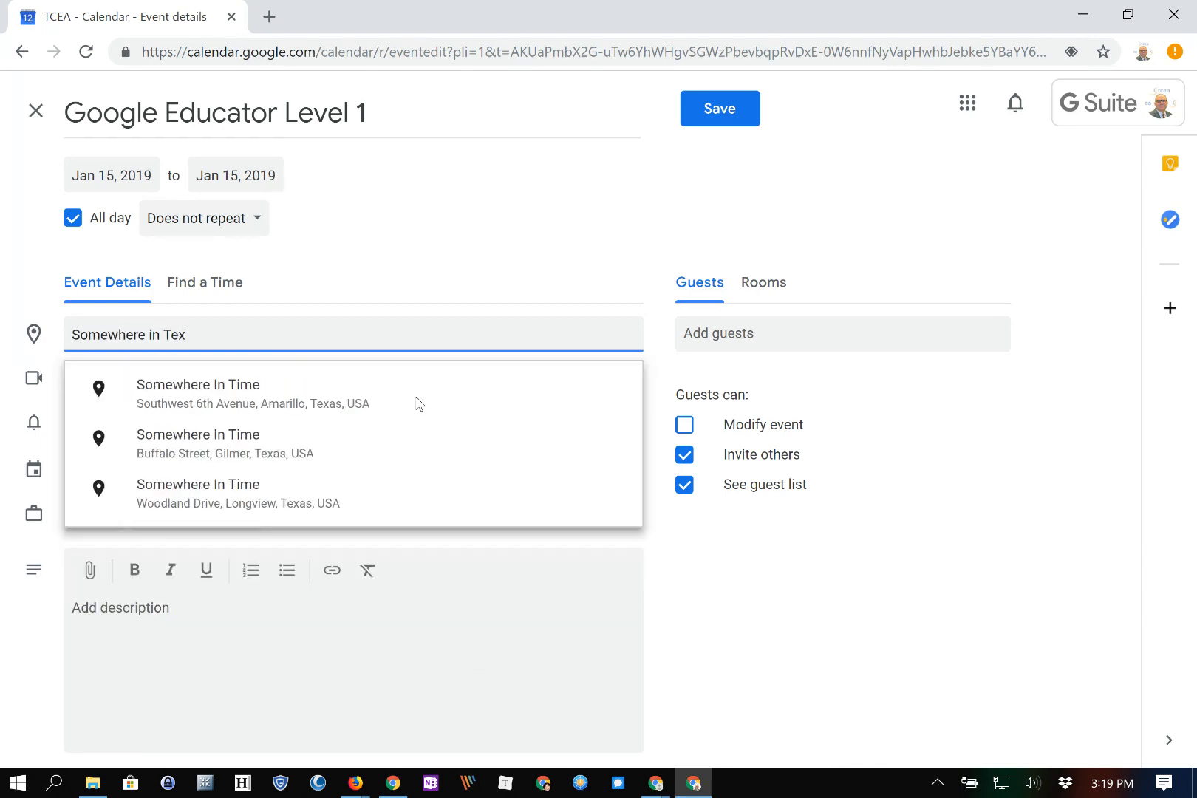
pyautogui.press('Tab')
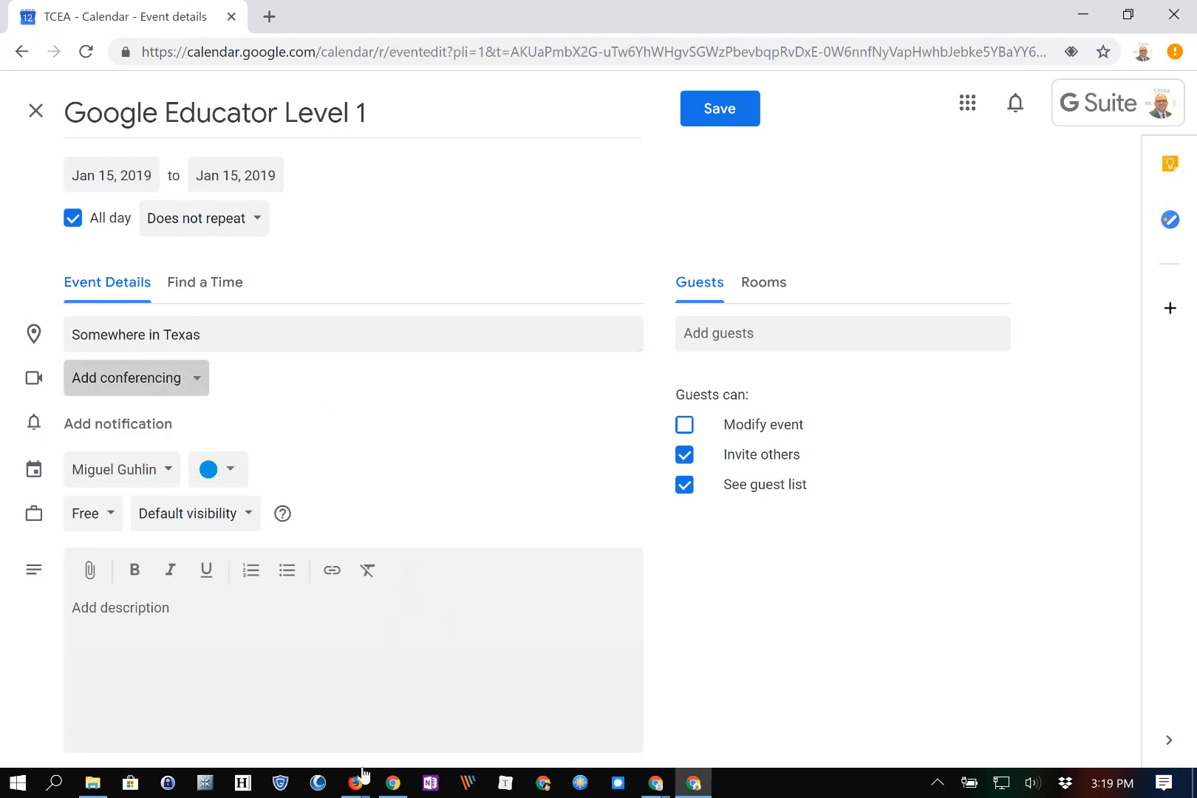
pyautogui.press('Return')
pyautogui.press('Down')
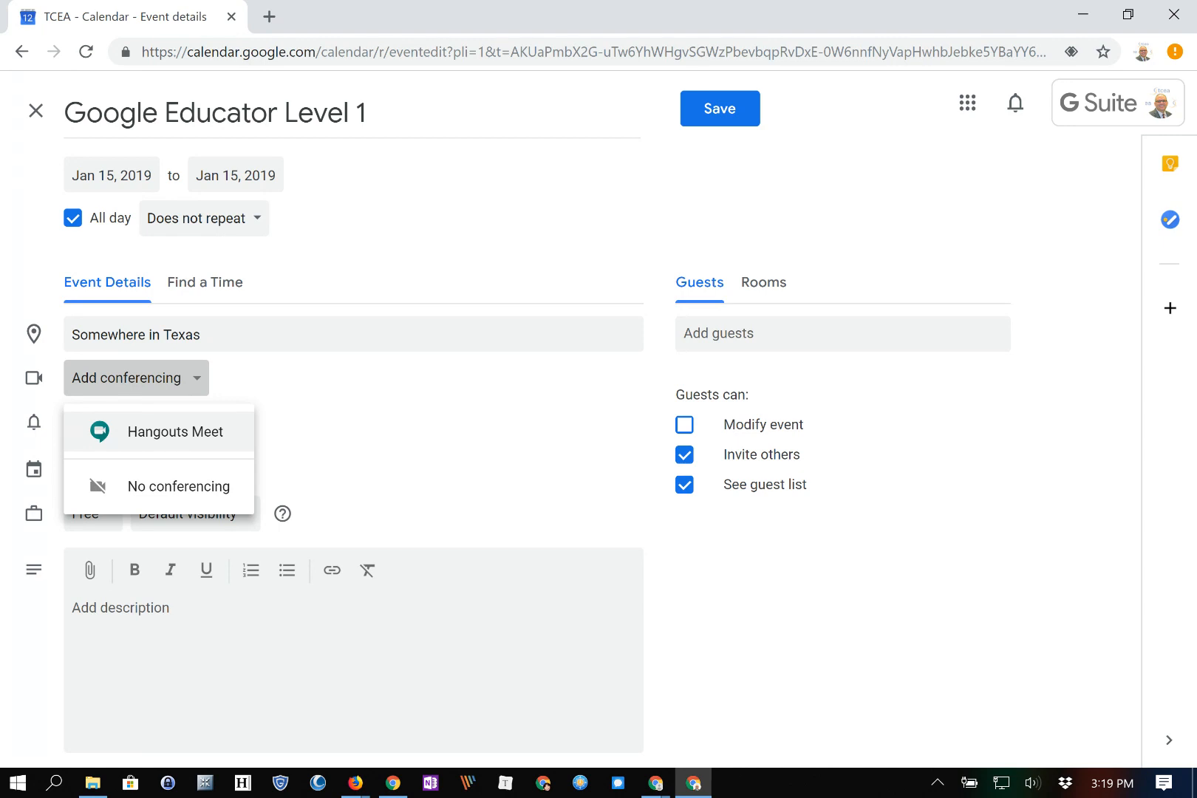
pyautogui.click(158, 431)
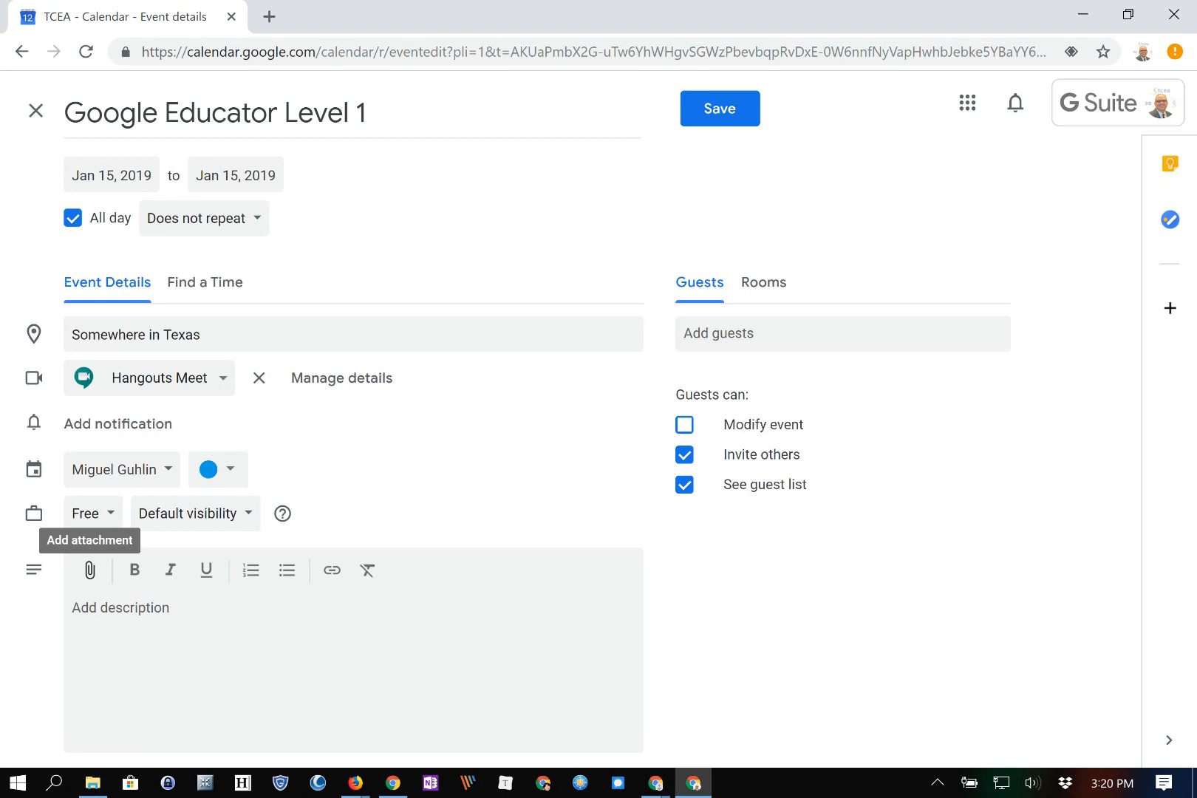
# Open and cancel the Drive attachment picker, leaving the event on its current calendar
pyautogui.click(90, 570)
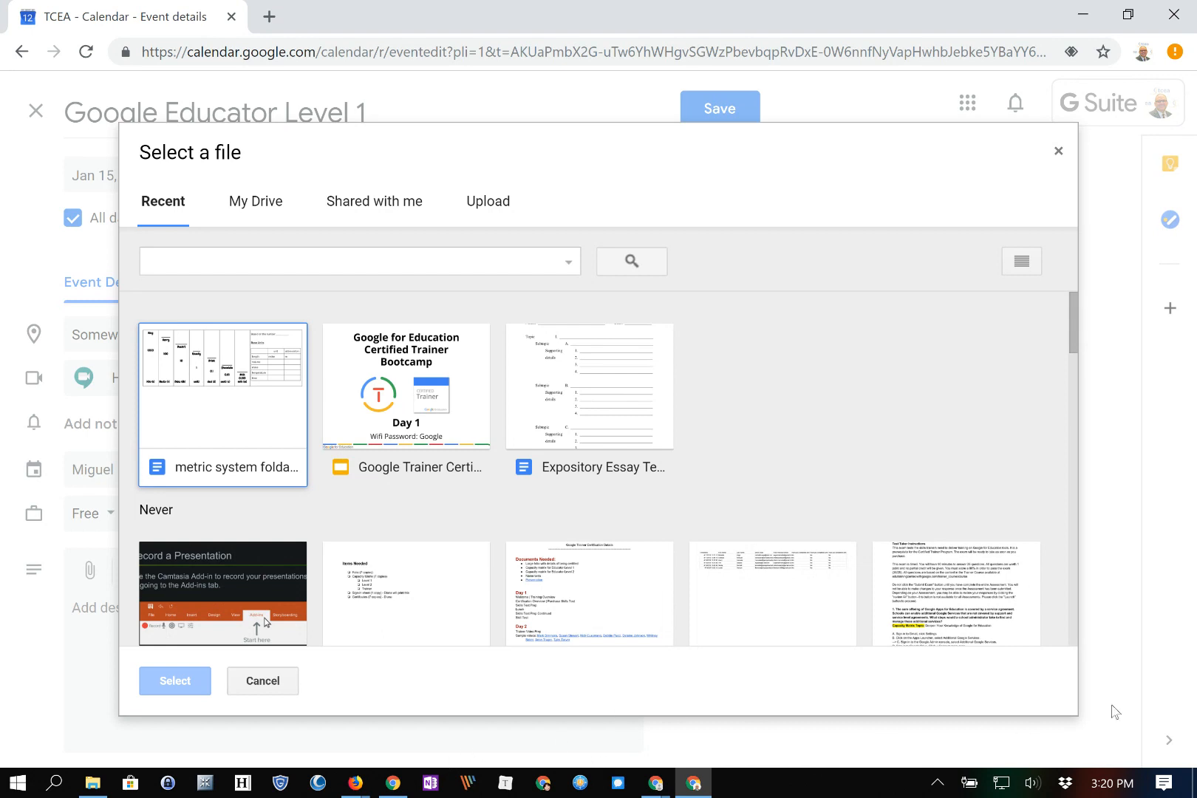
pyautogui.click(263, 680)
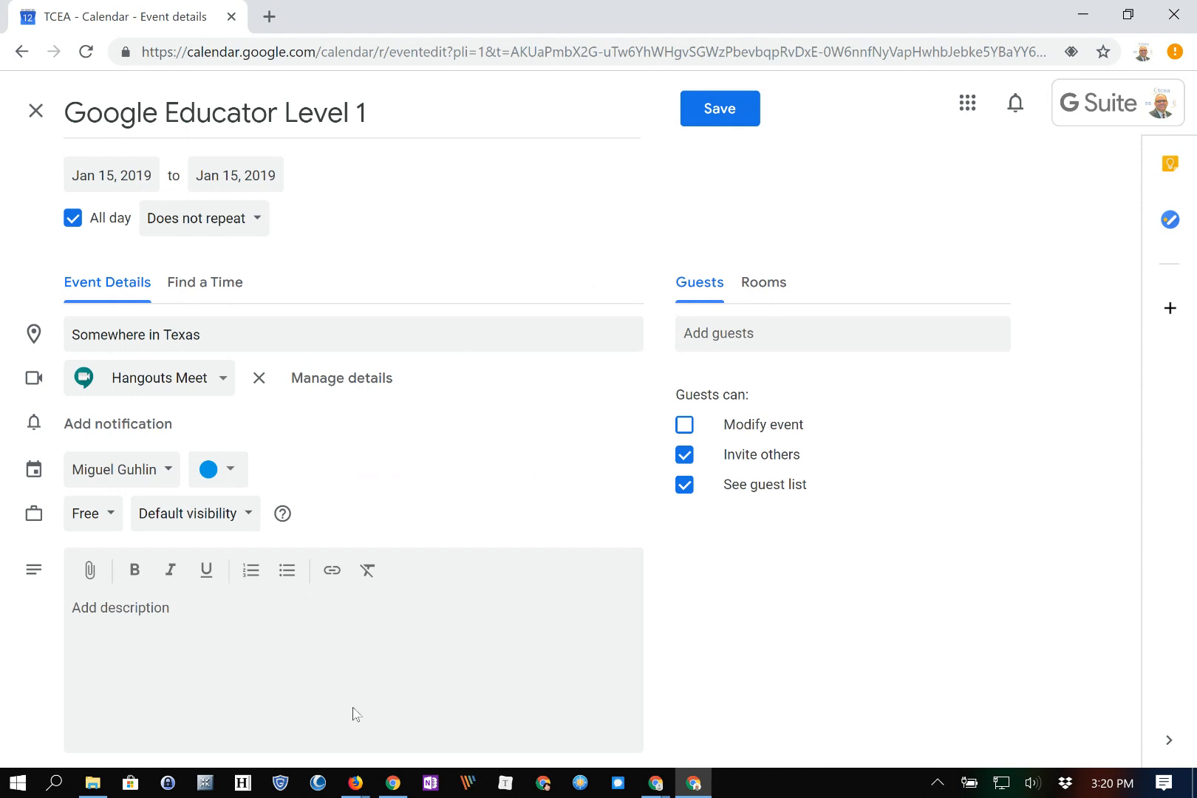
pyautogui.click(122, 469)
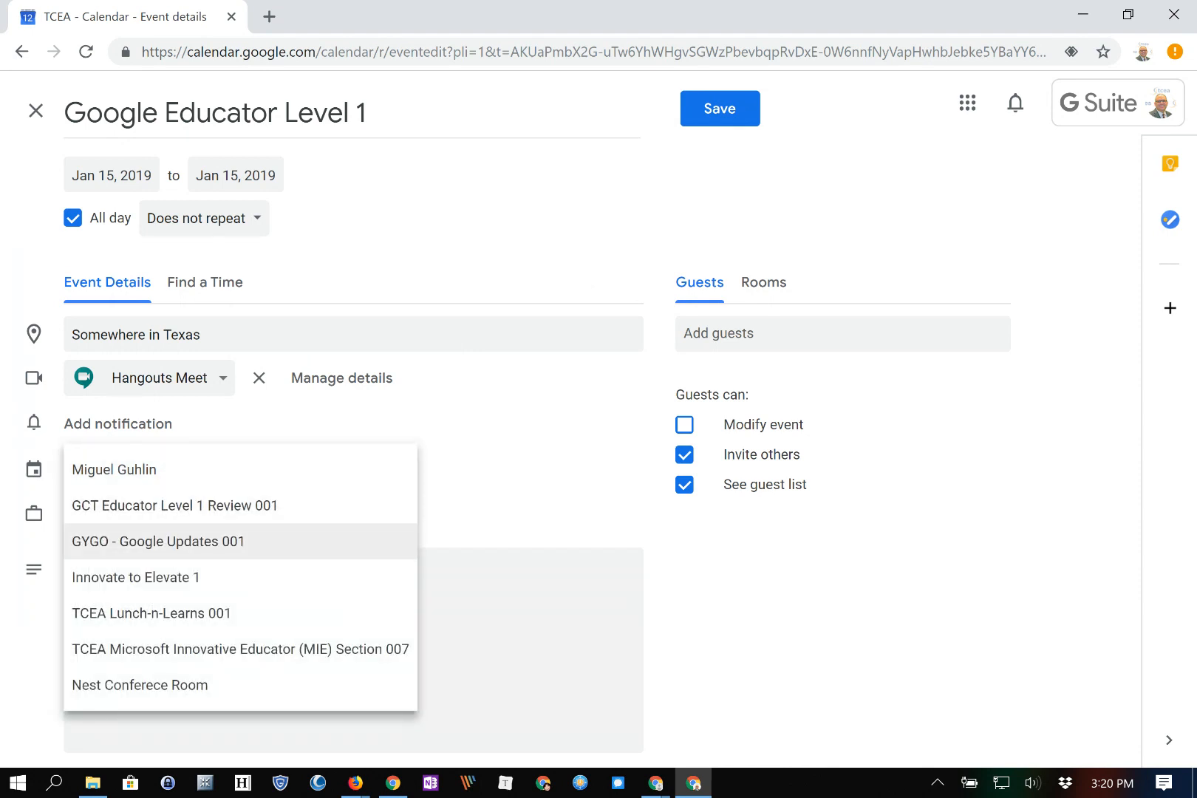
pyautogui.click(122, 469)
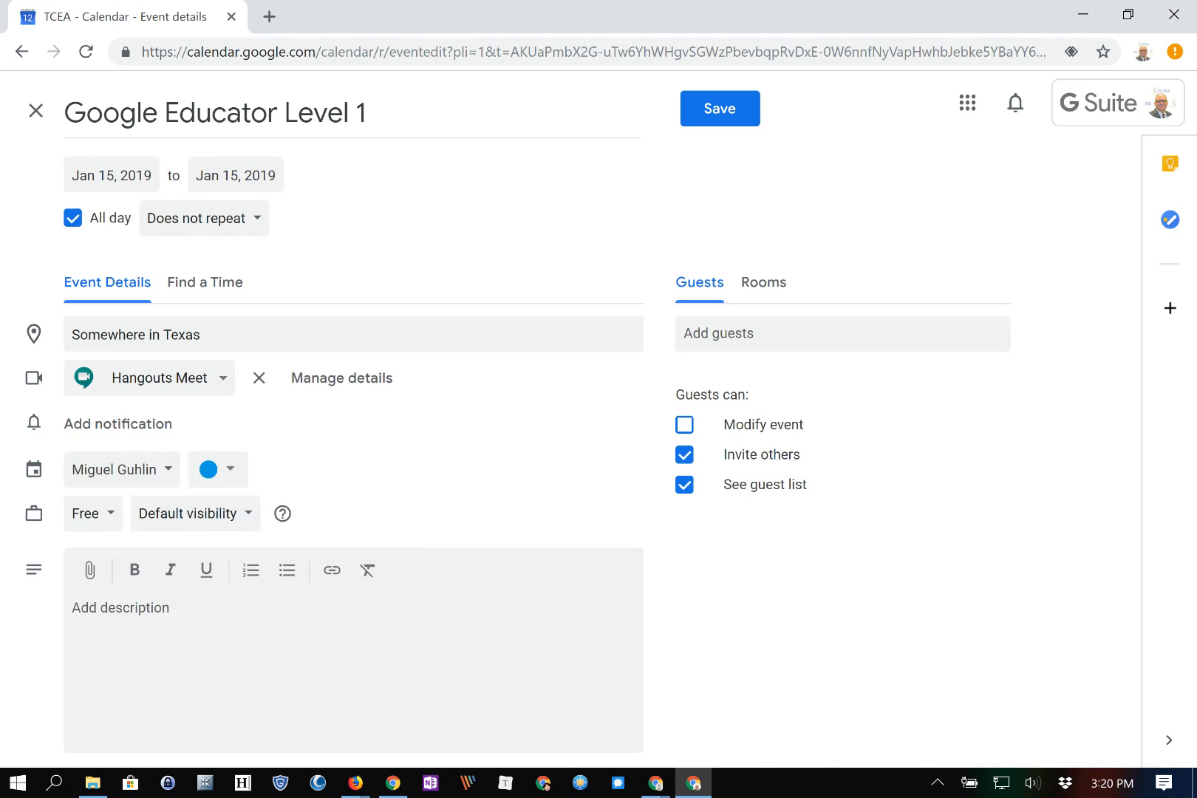
pyautogui.click(122, 469)
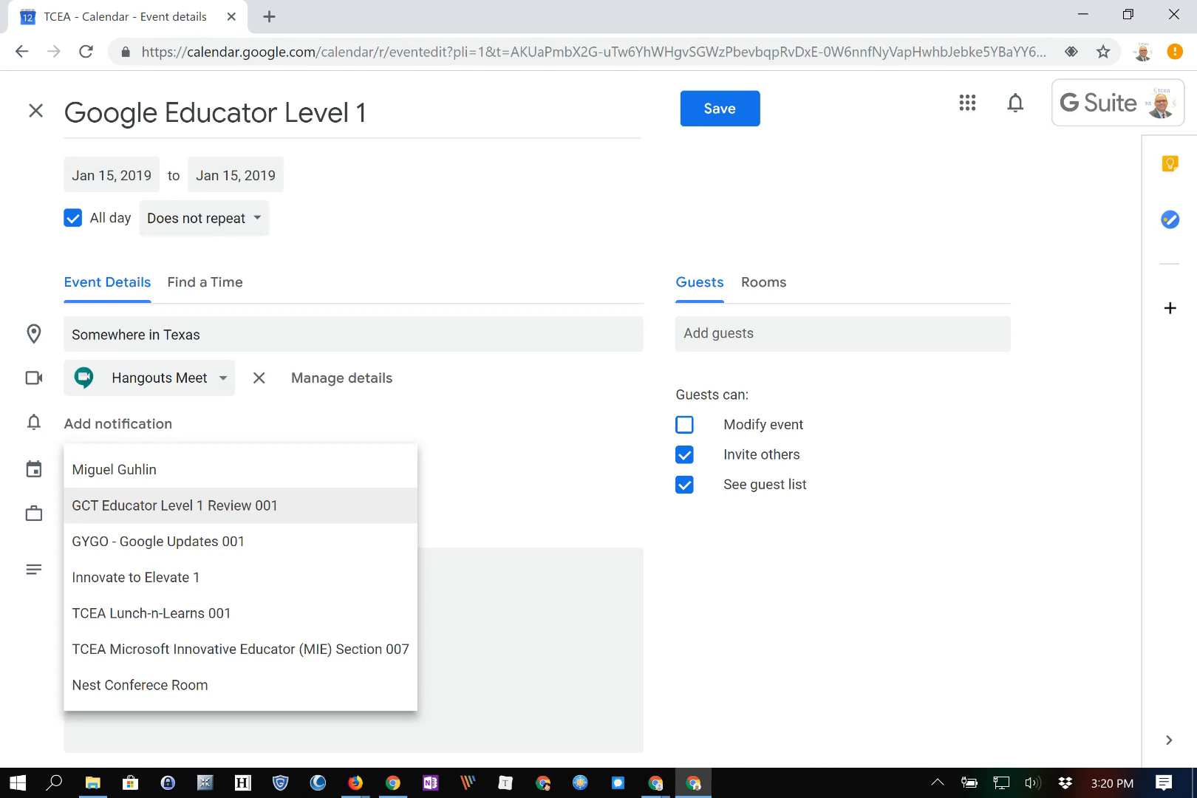
pyautogui.press('Escape')
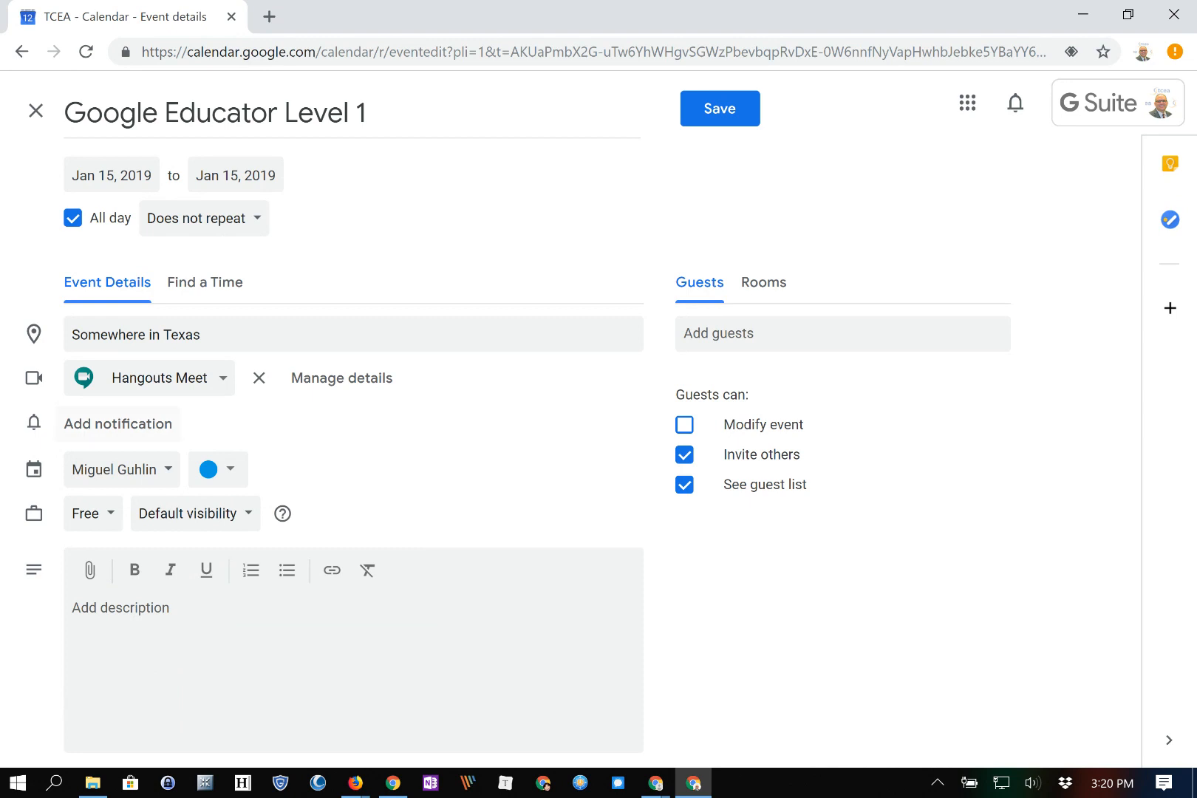
pyautogui.click(108, 424)
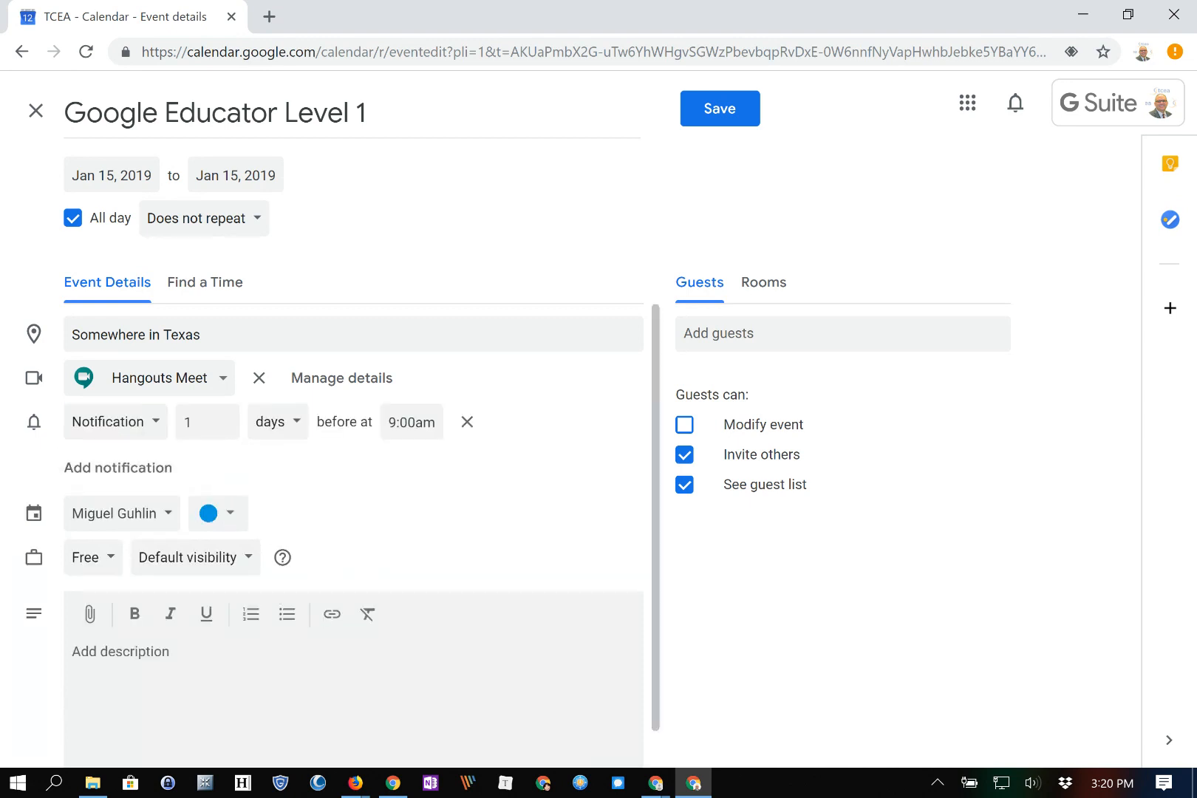
pyautogui.click(111, 421)
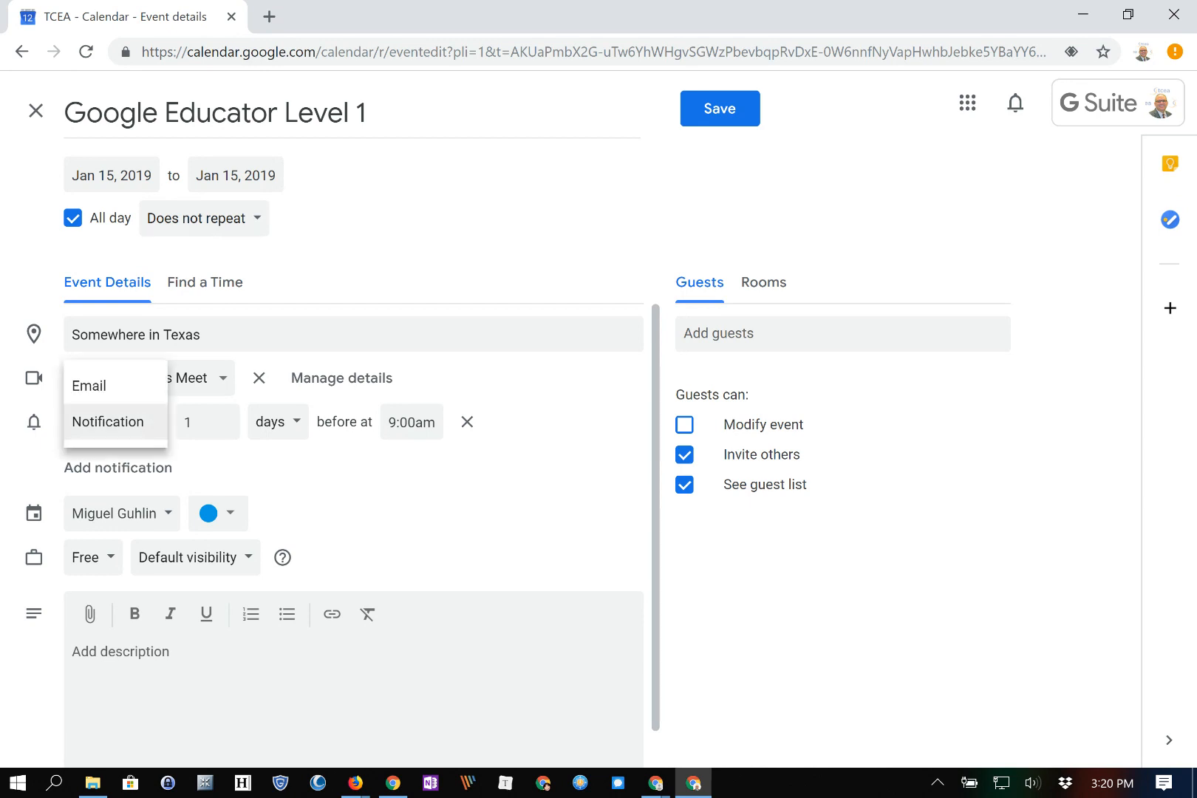
pyautogui.press('Escape')
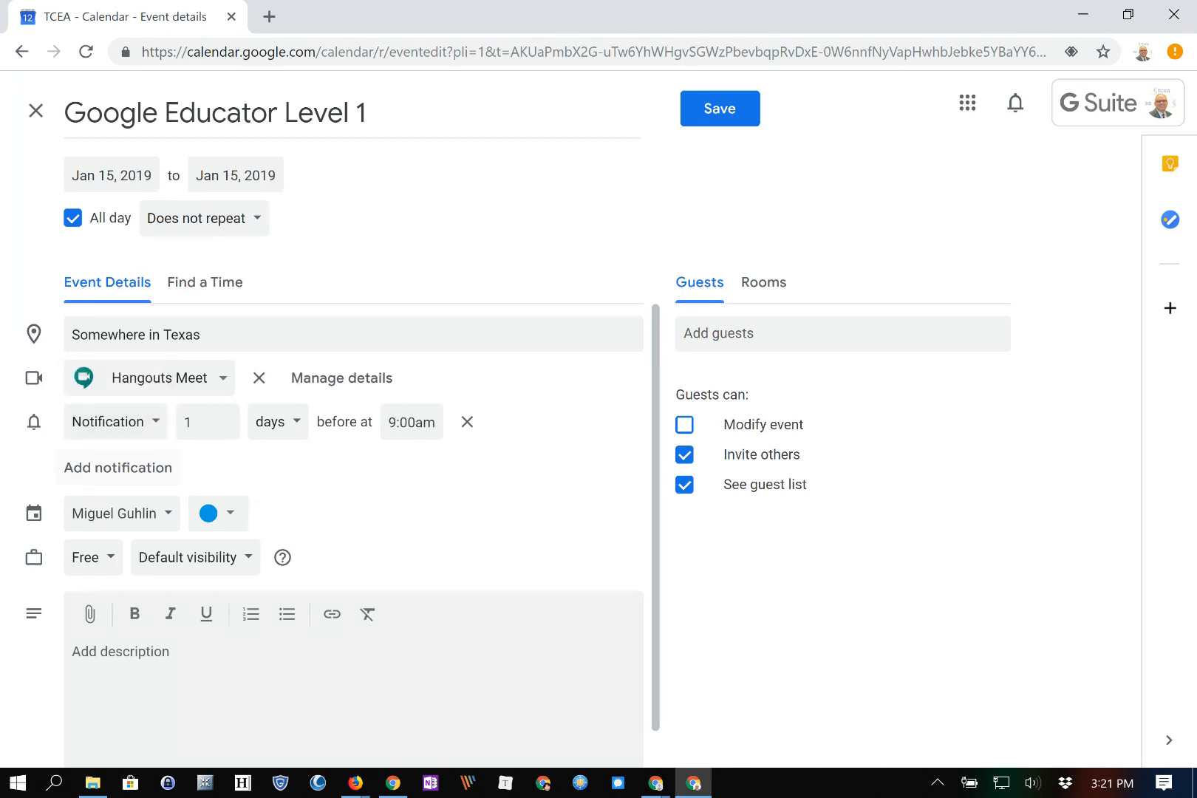
pyautogui.click(466, 422)
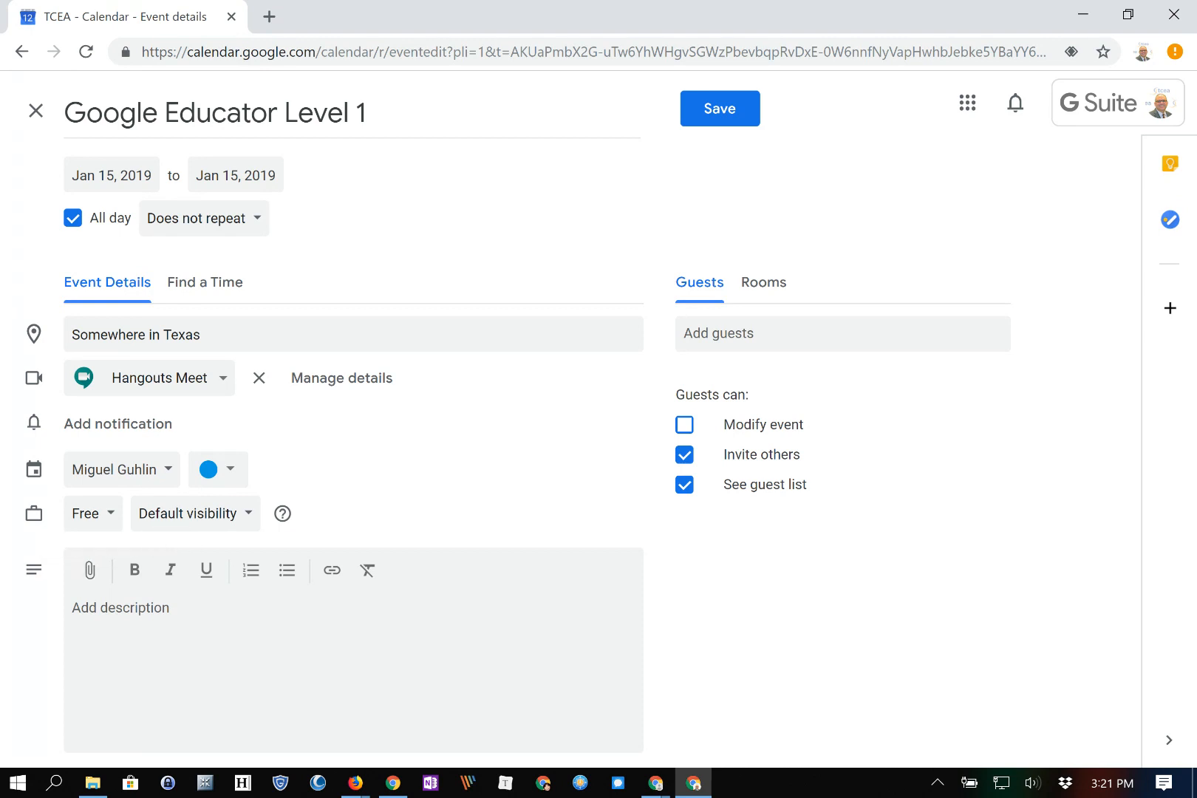
# Add the colleague and the organizer's own account as guests on the event
pyautogui.click(798, 334)
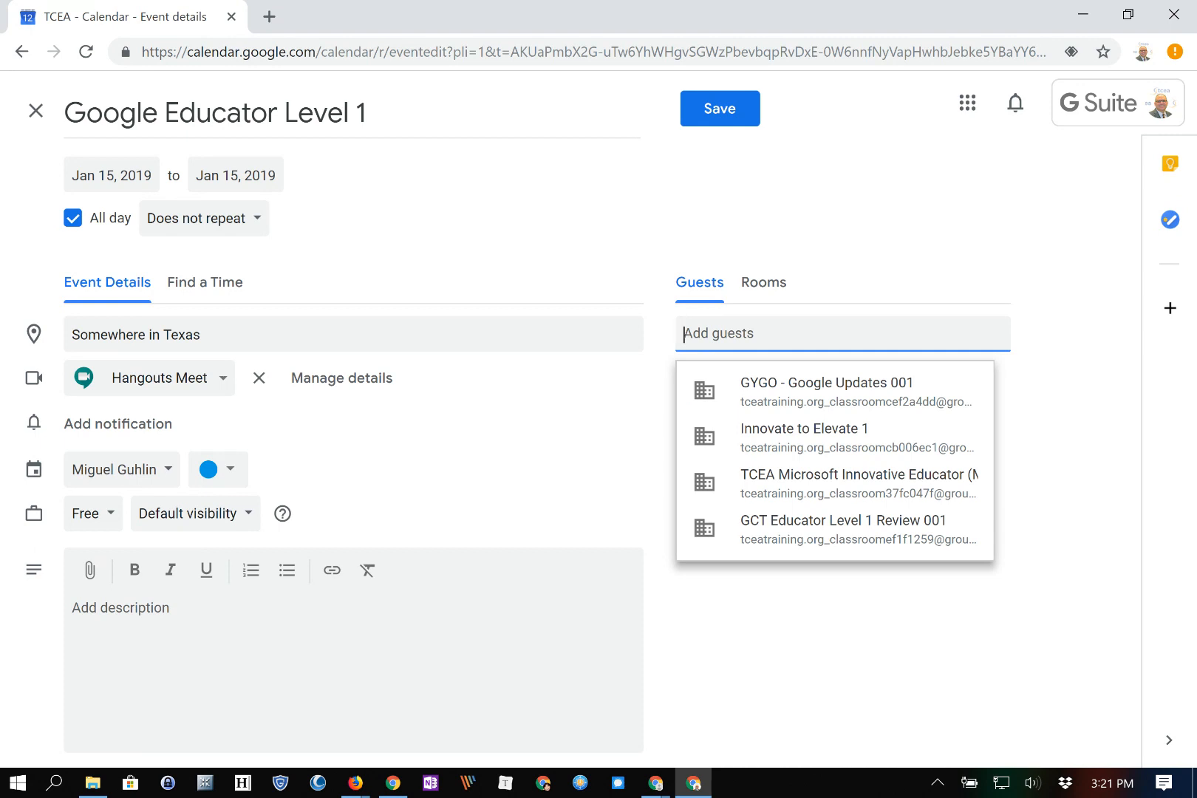
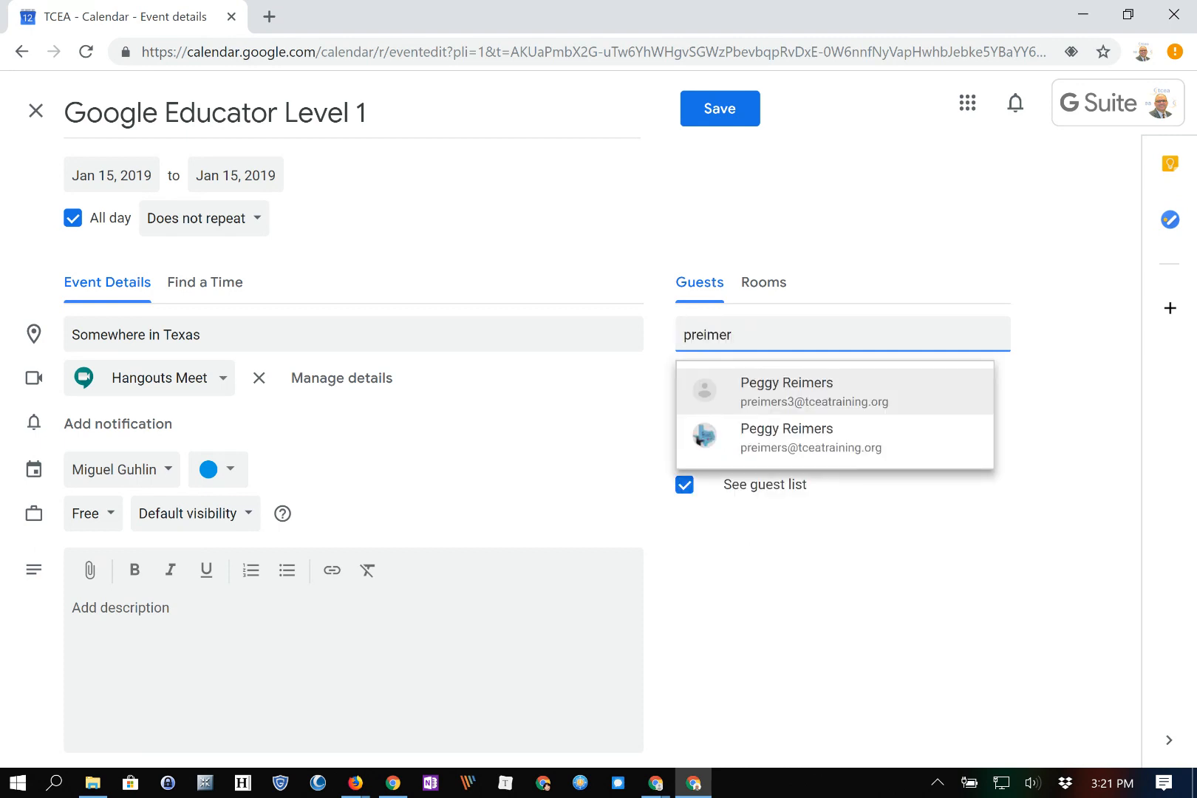
pyautogui.press('Return')
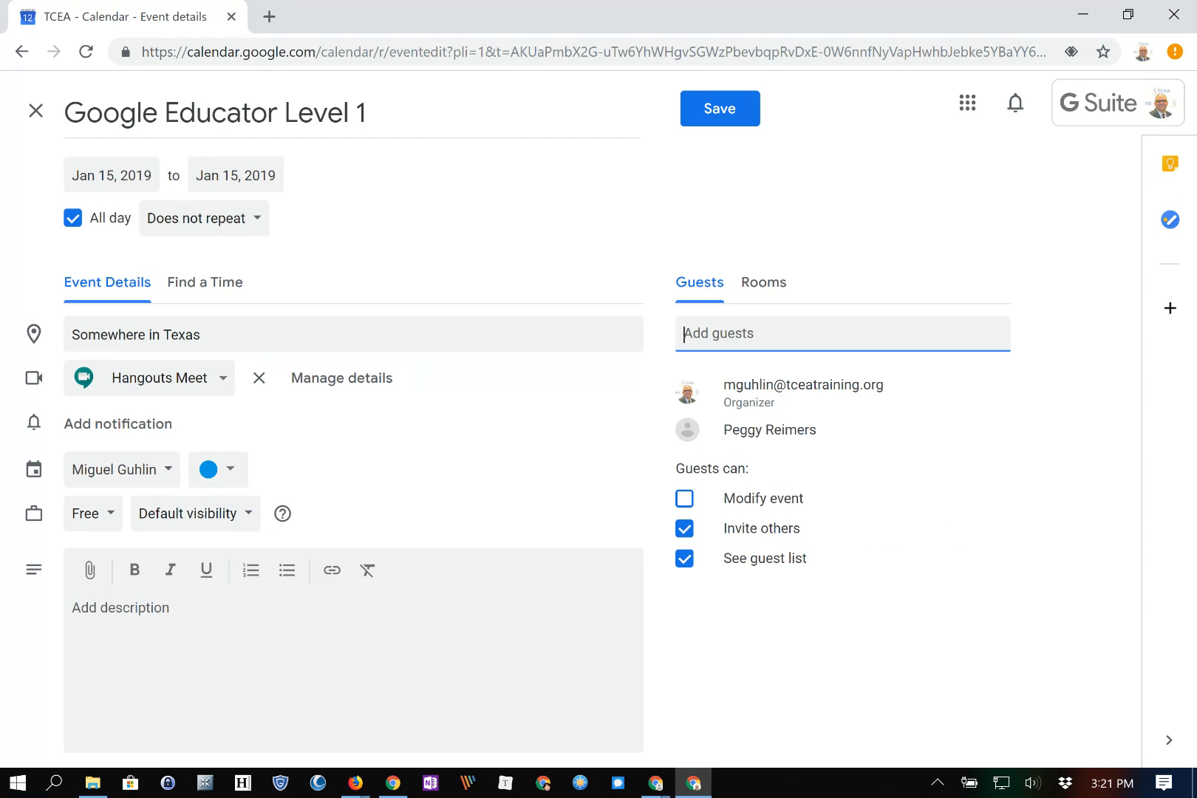
pyautogui.press('Return')
# Use Find a Time to schedule the event for 8–9 AM on Tuesday, January 15
pyautogui.click(204, 282)
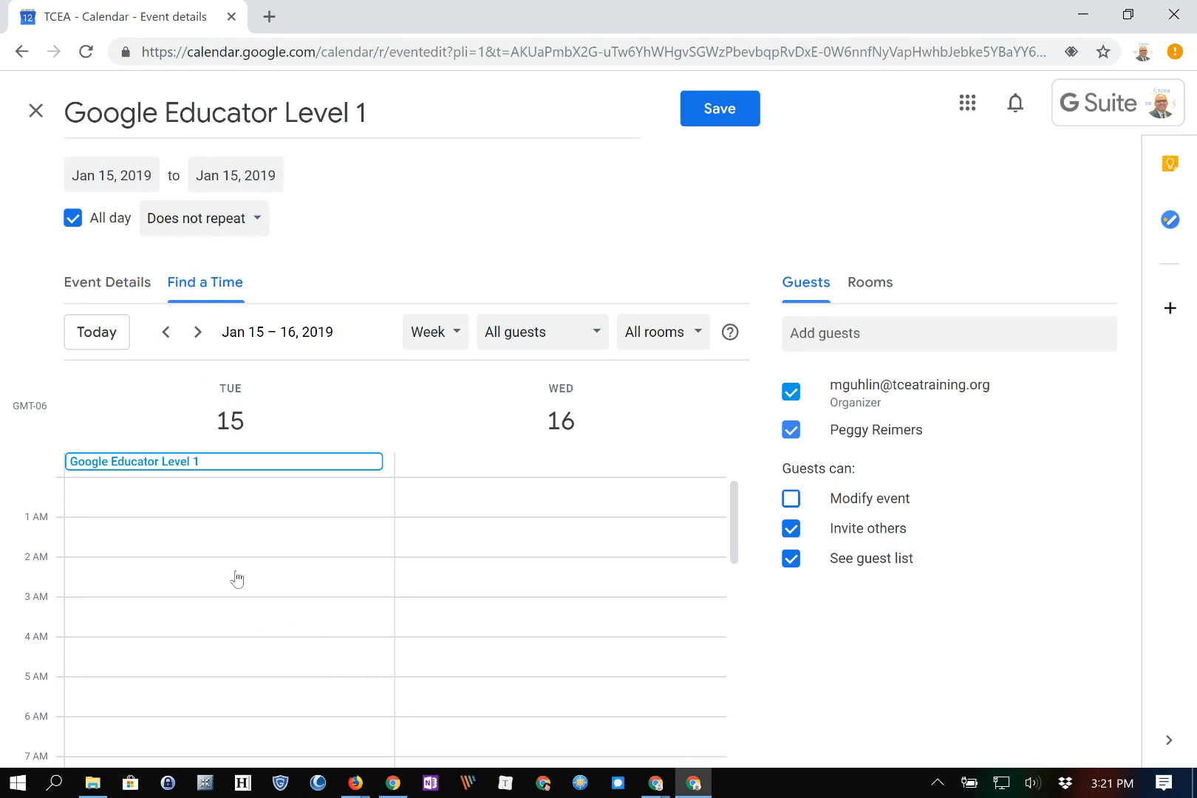
pyautogui.click(118, 281)
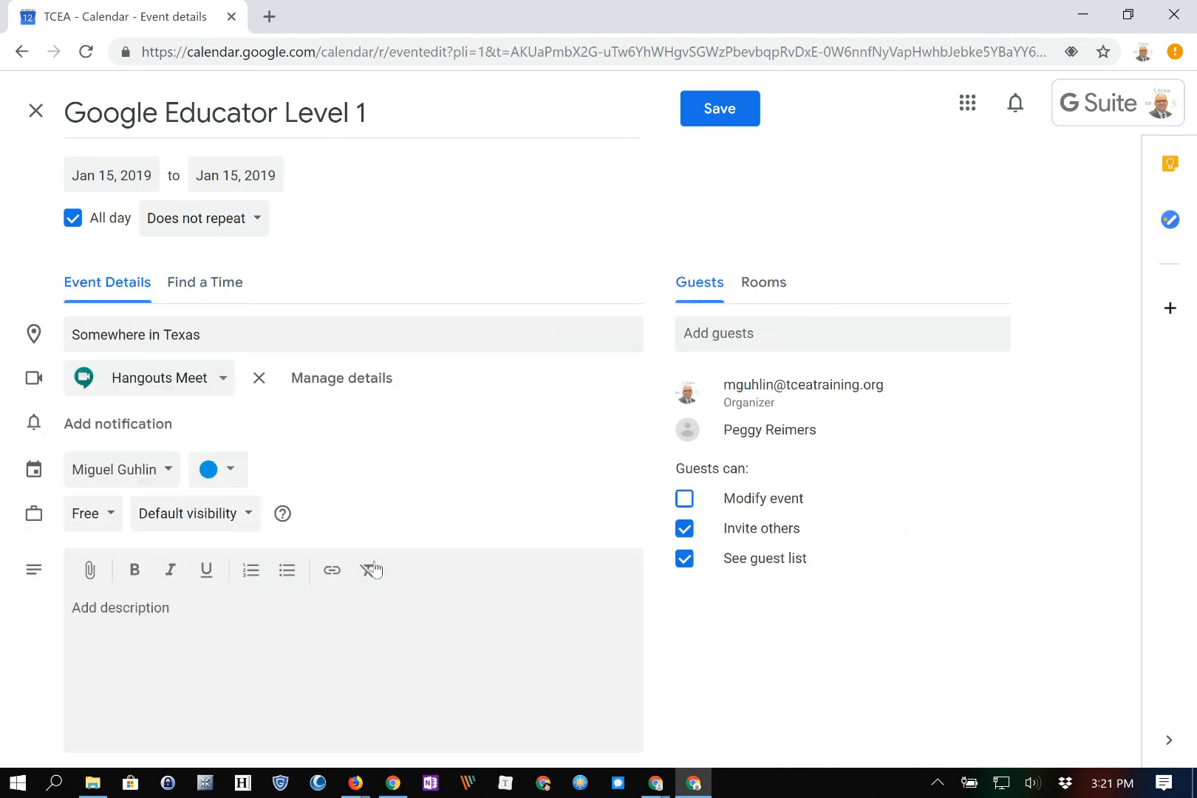
pyautogui.click(195, 281)
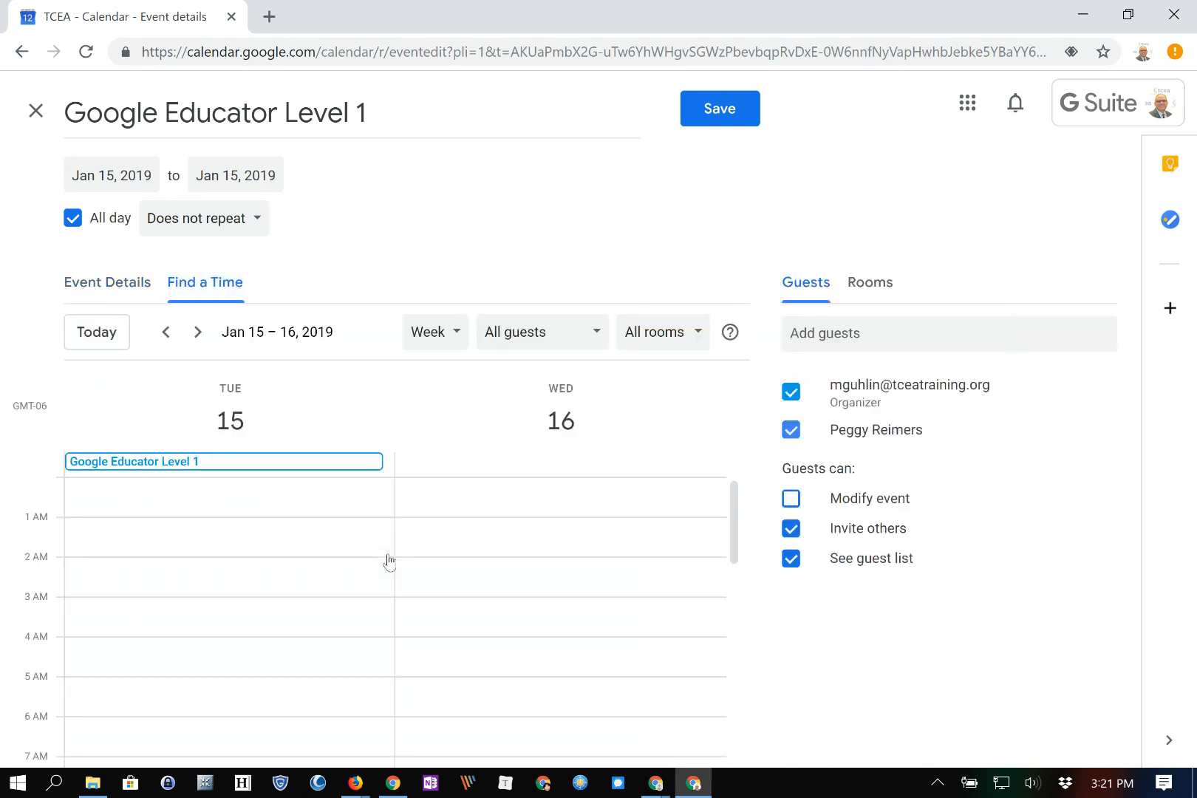
pyautogui.click(133, 281)
pyautogui.click(198, 282)
pyautogui.scroll(-7, 395, 621)
pyautogui.scroll(7, 395, 621)
pyautogui.scroll(-4, 395, 620)
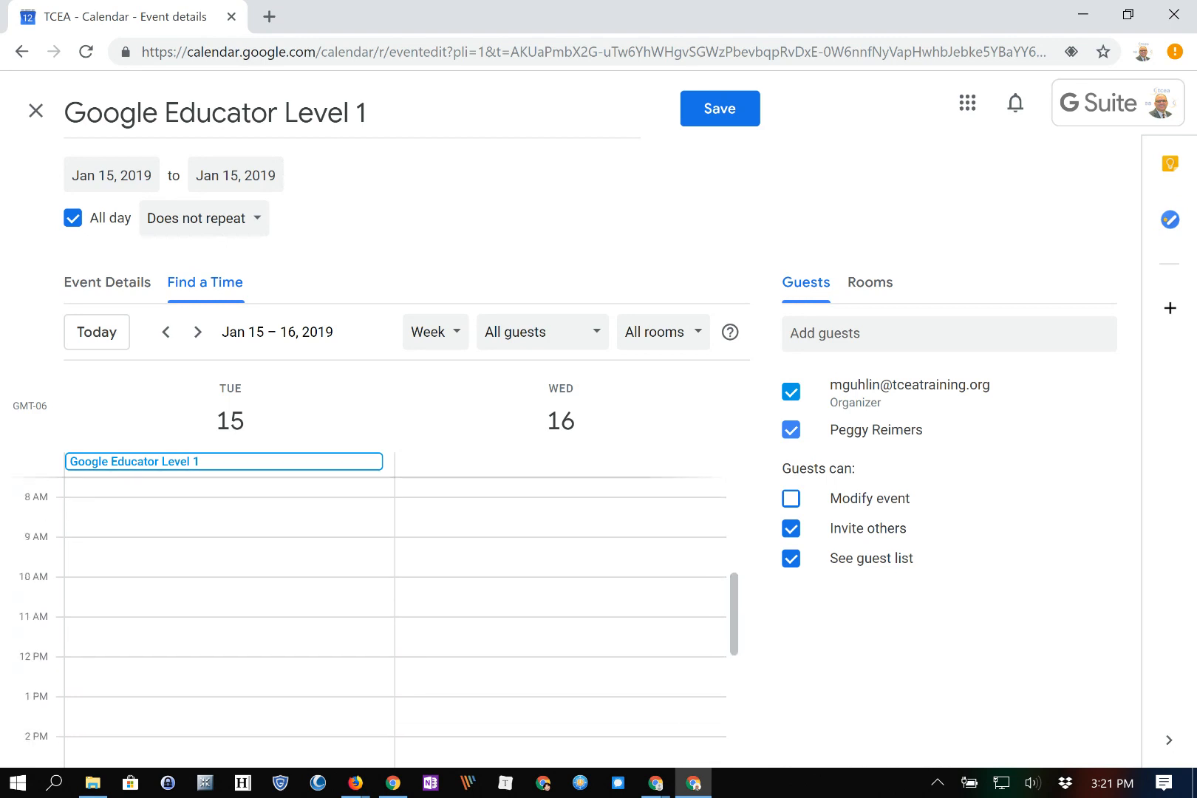
pyautogui.click(72, 218)
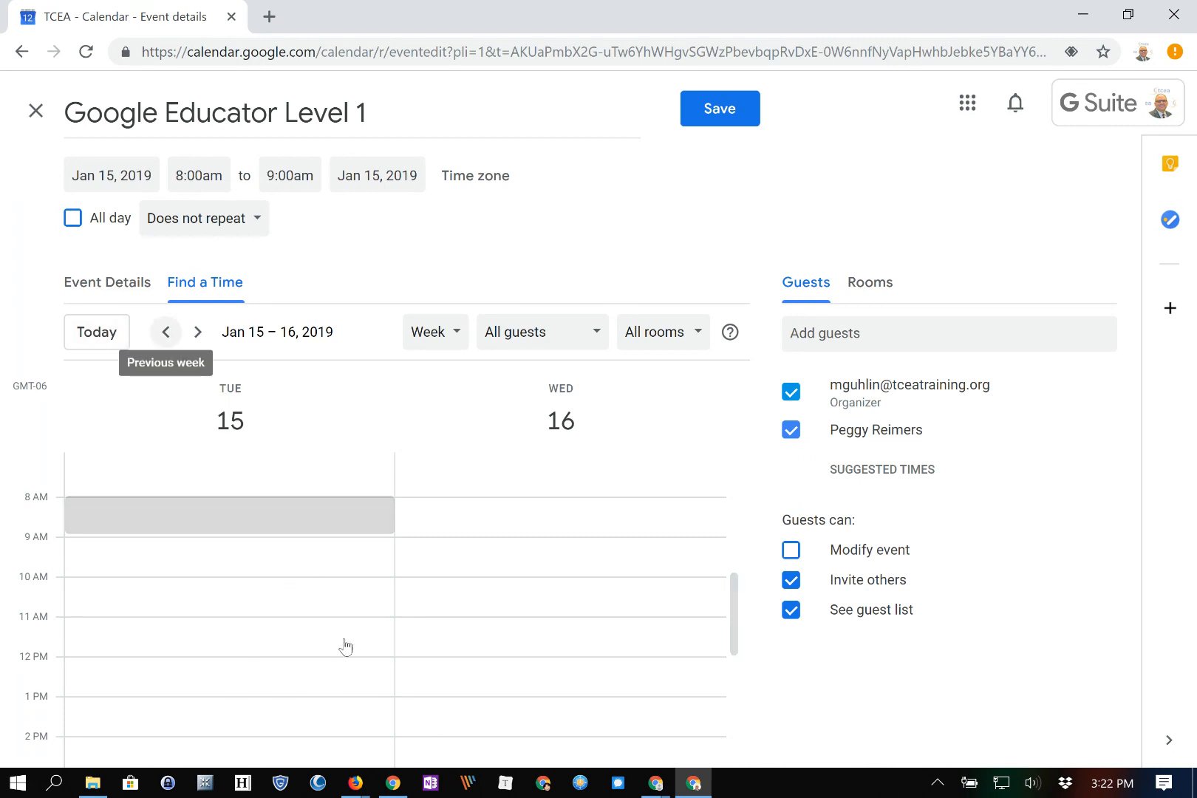
# Save the event from Event Details, choosing Don't send for the guest invitations
pyautogui.click(107, 283)
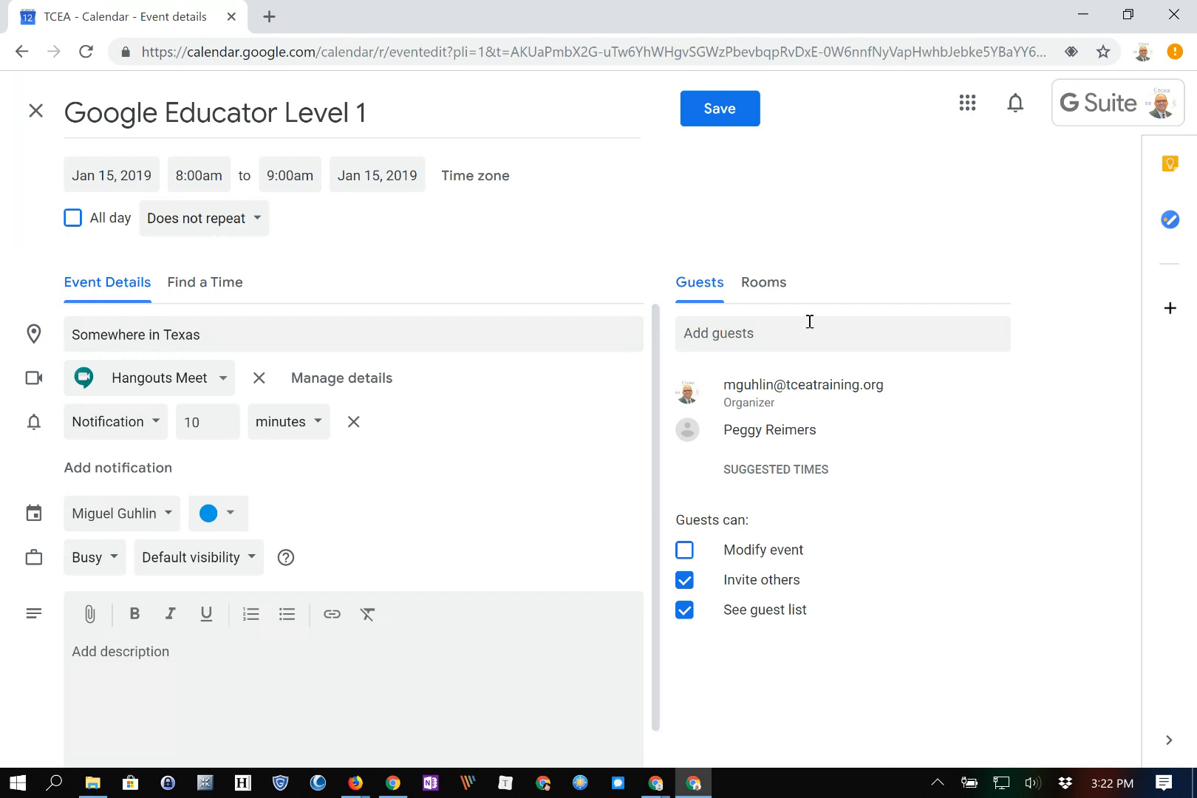
pyautogui.click(720, 109)
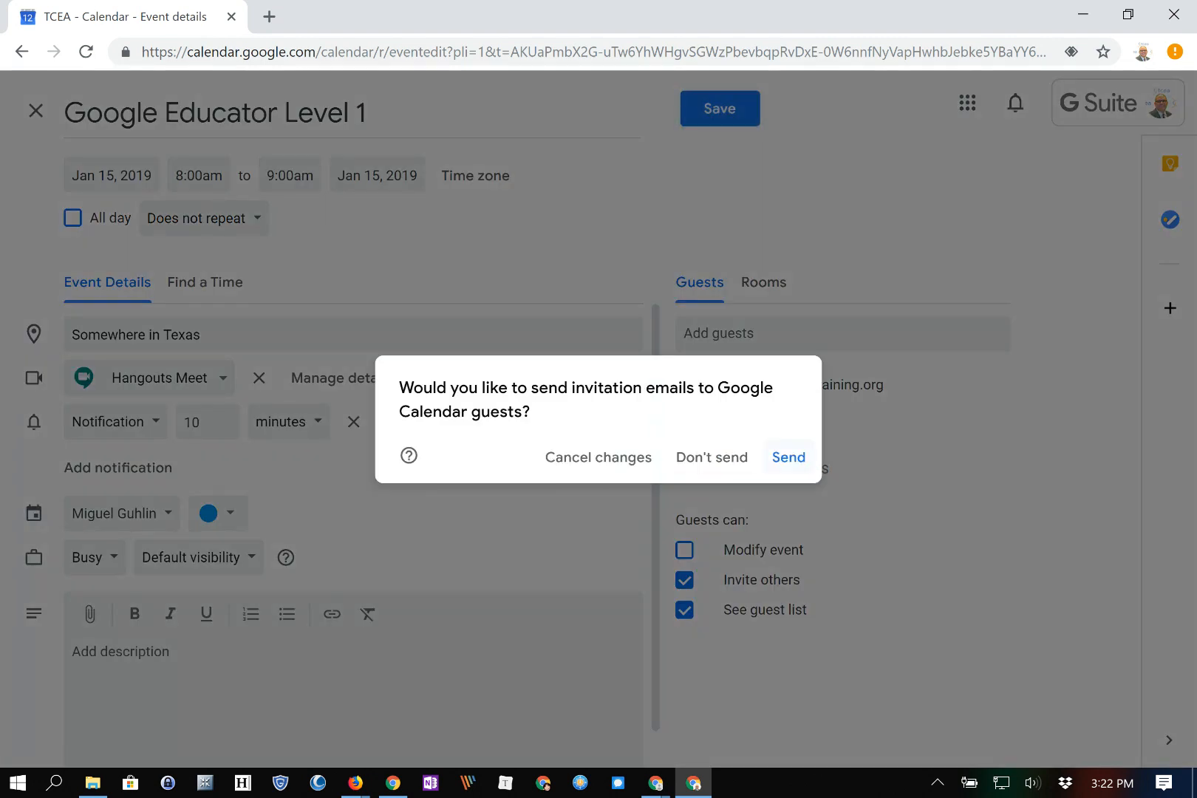
pyautogui.click(711, 457)
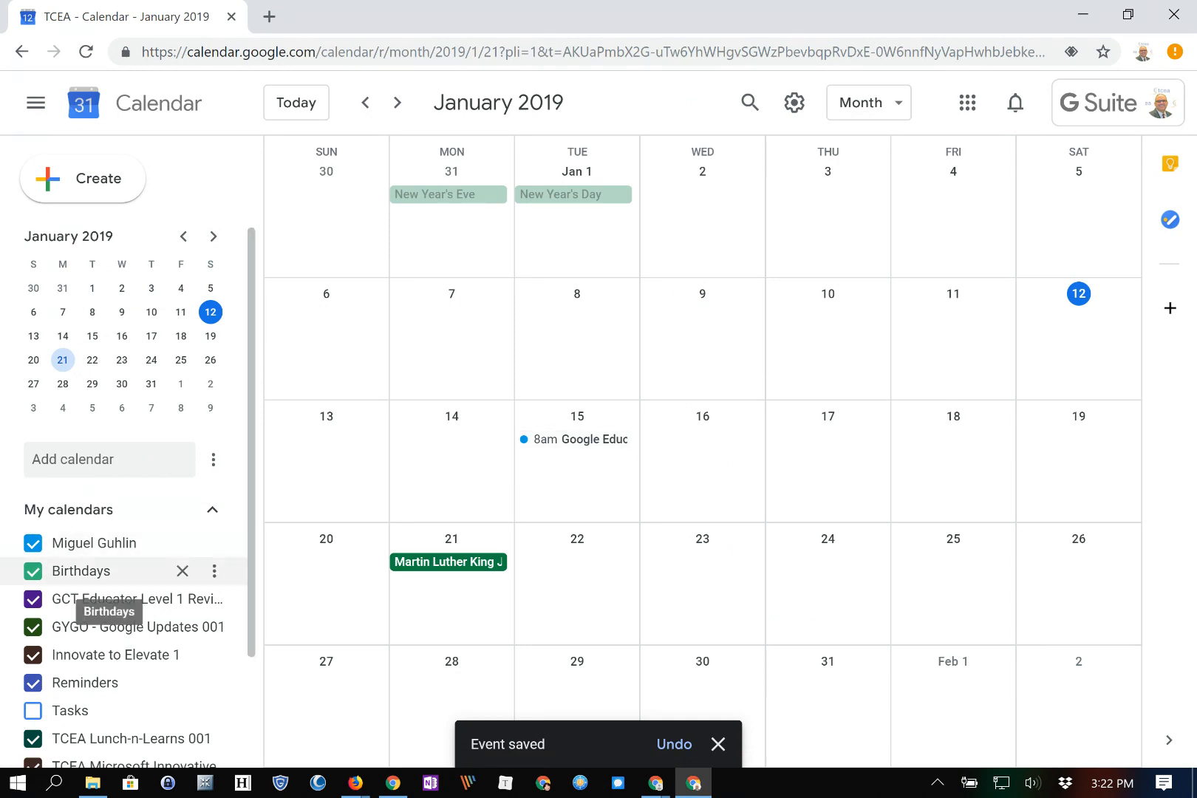
# Use the Birthdays calendar's 'Display this only' option so only Birthdays is shown
pyautogui.scroll(-2, 96, 583)
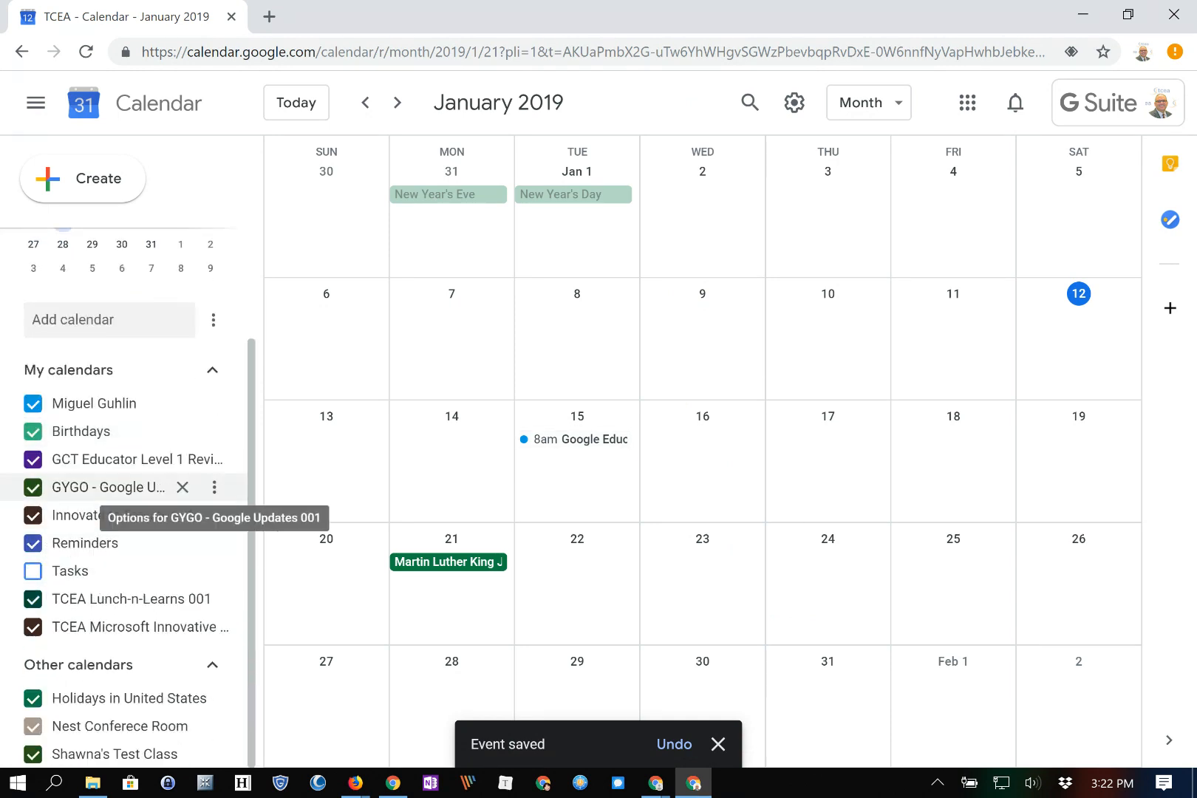
pyautogui.click(214, 430)
pyautogui.click(229, 442)
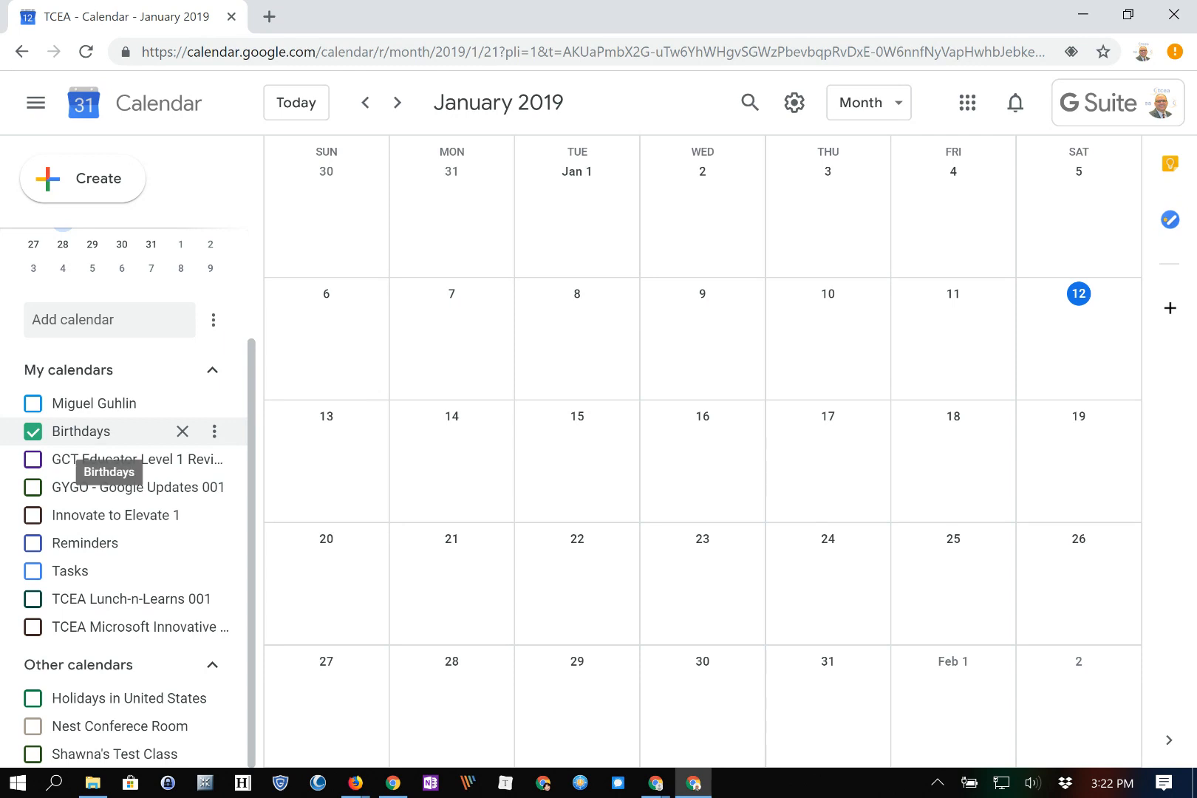
pyautogui.click(32, 431)
pyautogui.click(33, 430)
# Tick the other My calendars entries, including personal, Reminders, Tasks and the course calendars
pyautogui.click(33, 403)
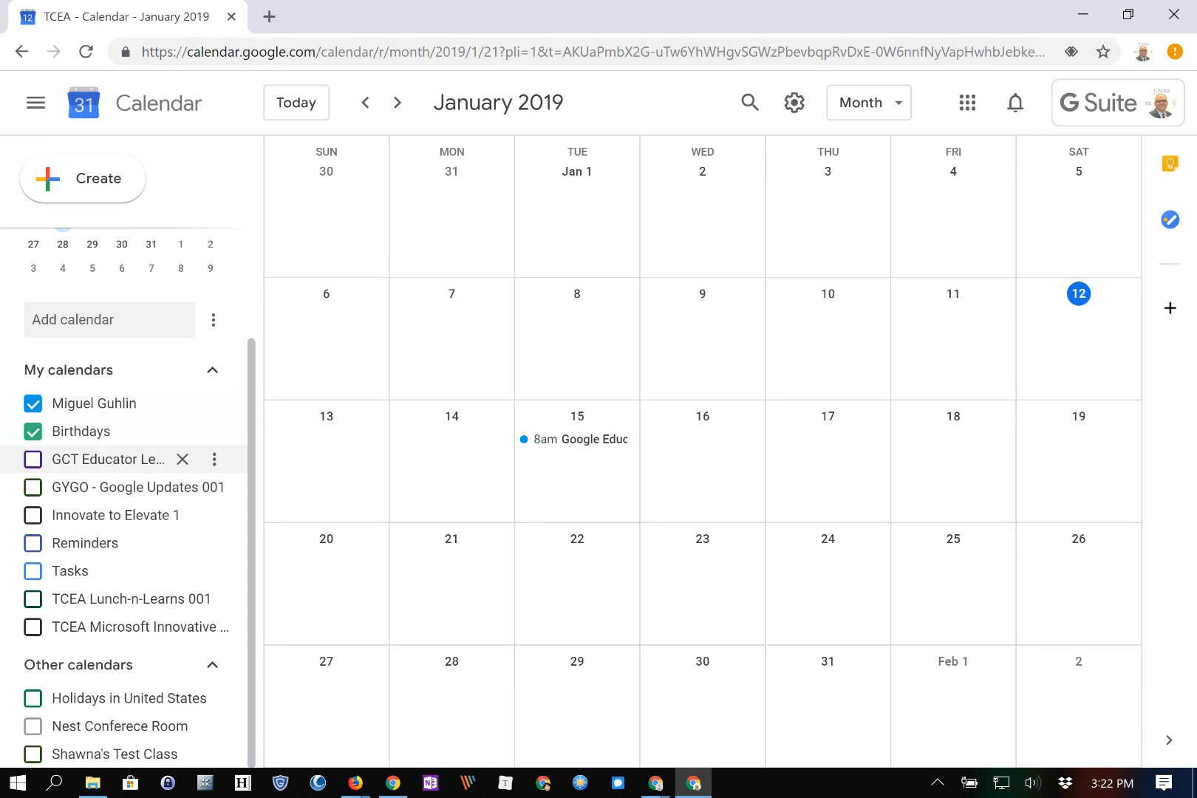
pyautogui.click(33, 459)
pyautogui.click(32, 487)
pyautogui.click(33, 514)
pyautogui.click(32, 543)
pyautogui.click(33, 570)
pyautogui.click(32, 598)
pyautogui.click(32, 626)
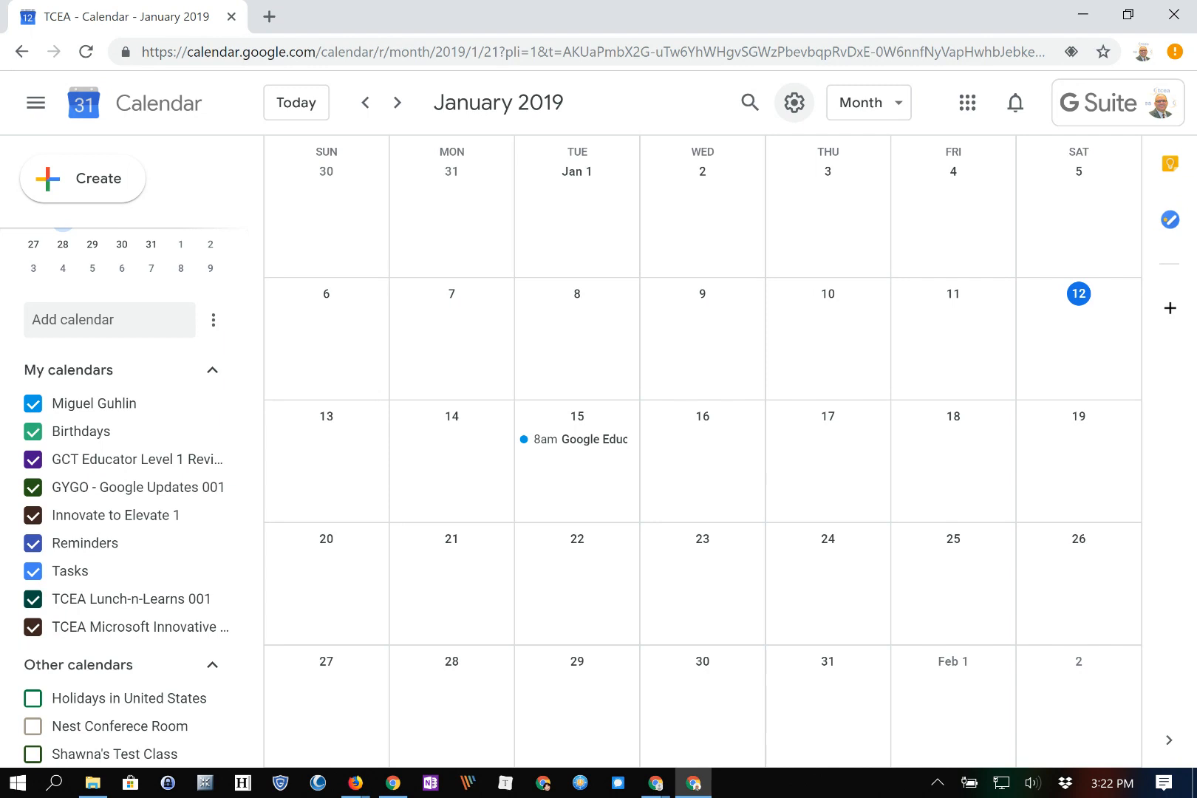
# Open Calendar settings and browse the Time zone and World clock sections
pyautogui.click(794, 103)
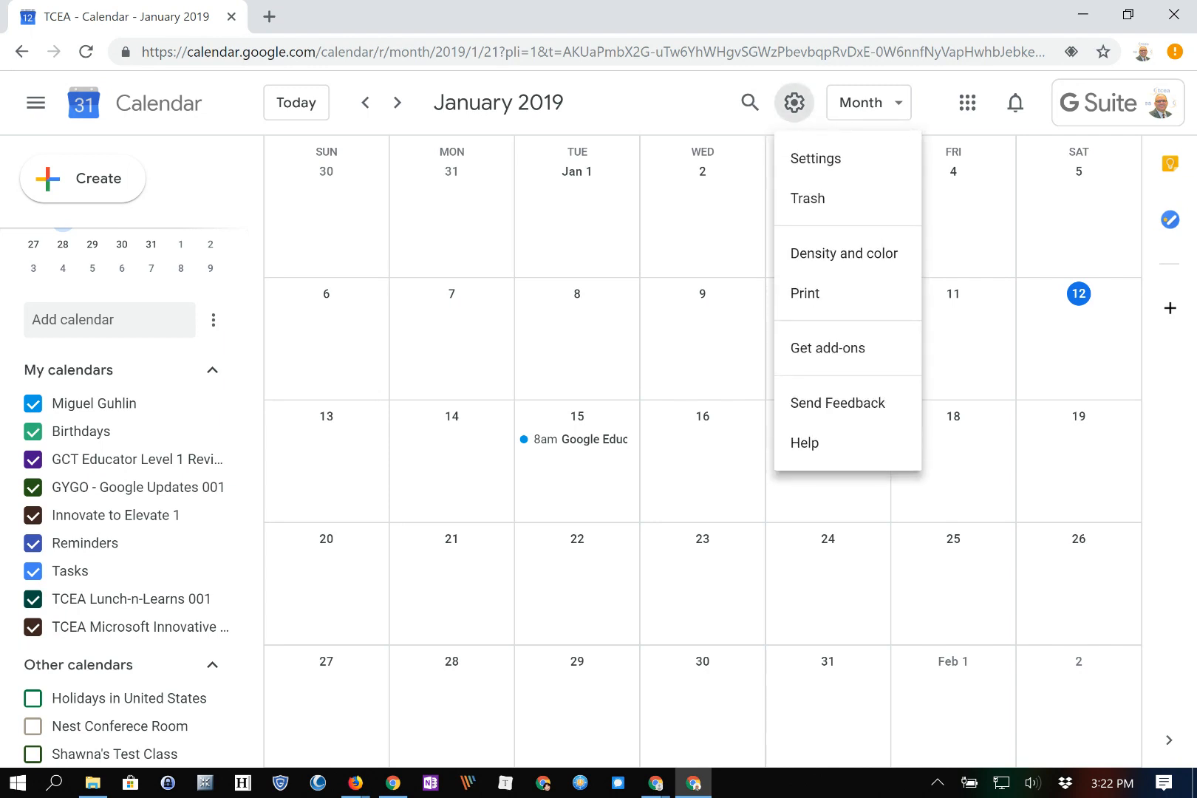
pyautogui.click(816, 158)
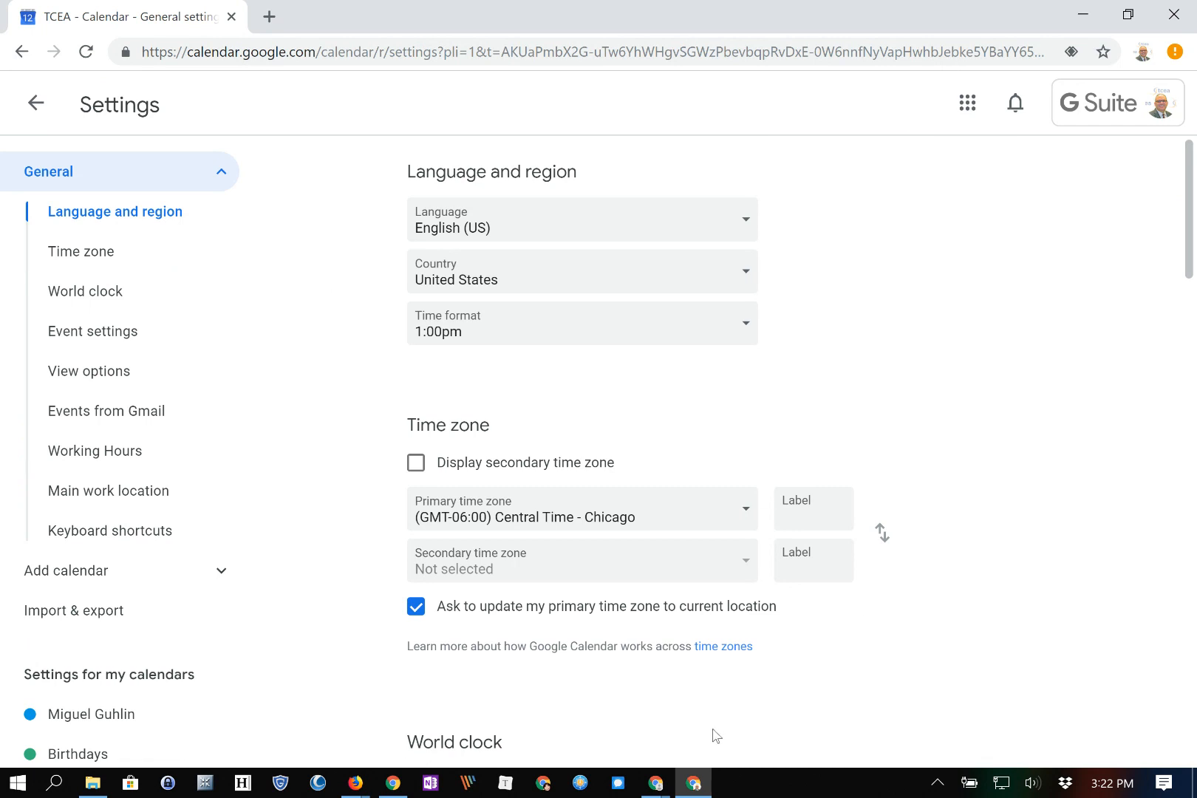
pyautogui.scroll(-2, 715, 735)
pyautogui.scroll(2, 715, 735)
pyautogui.click(116, 210)
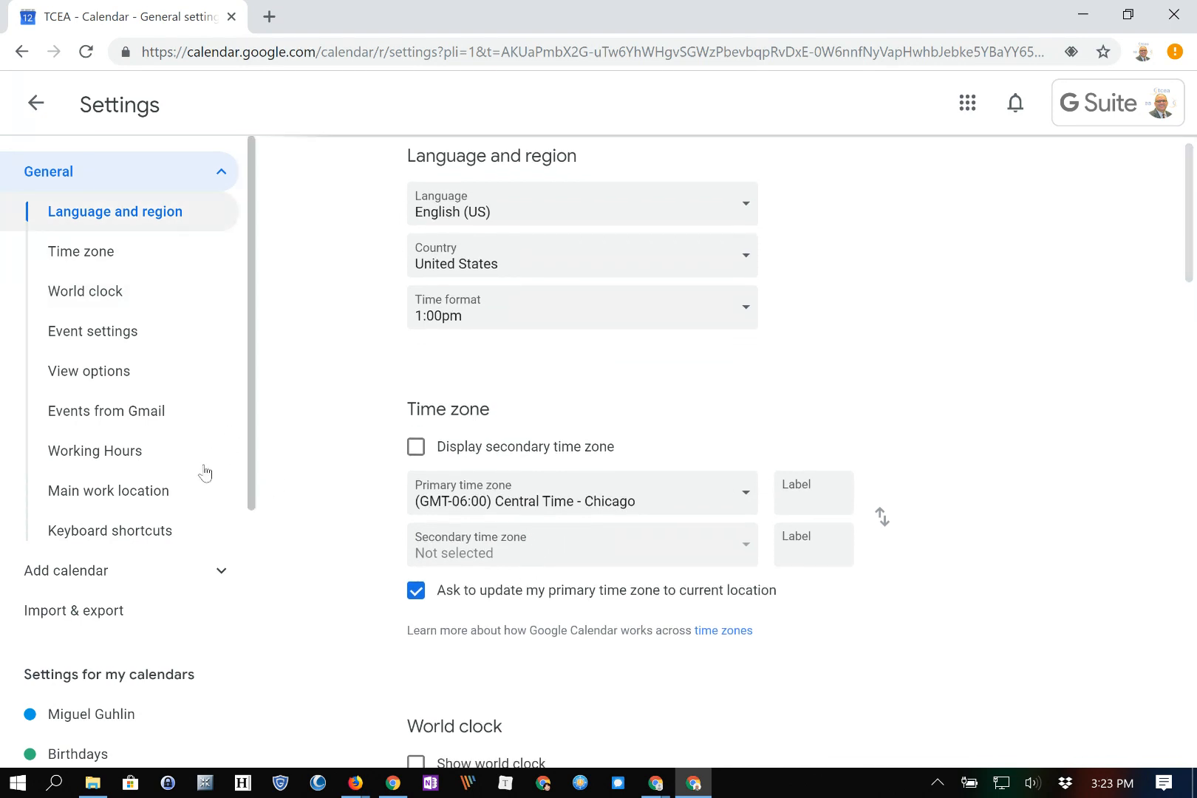
pyautogui.click(89, 253)
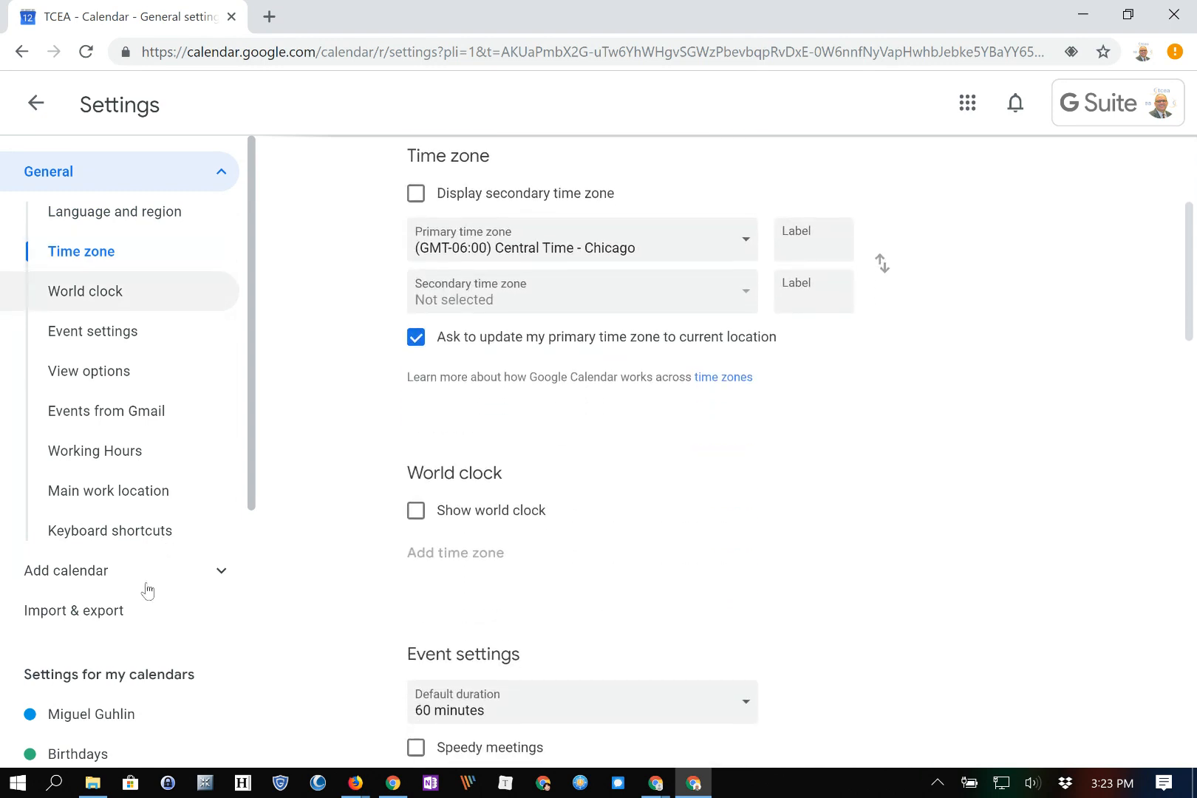
pyautogui.click(73, 292)
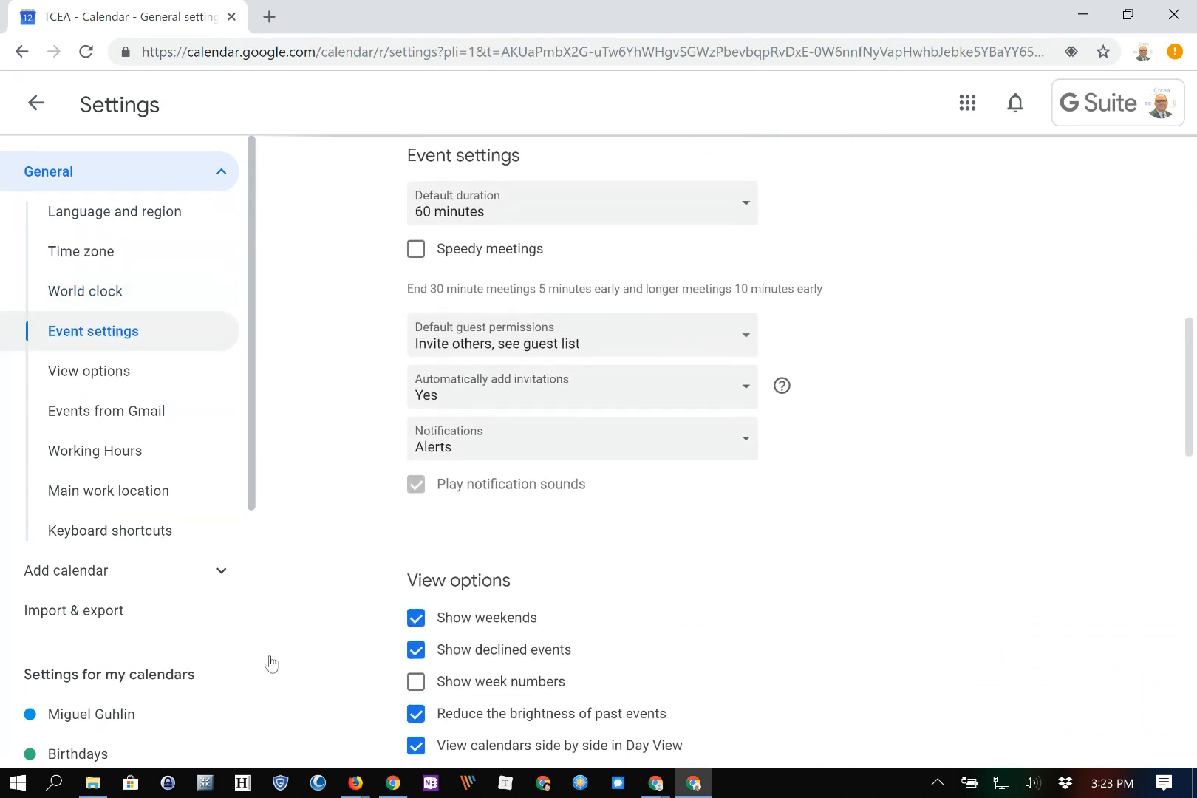
# Turn on Speedy meetings and change the default event duration in Event settings
pyautogui.click(415, 249)
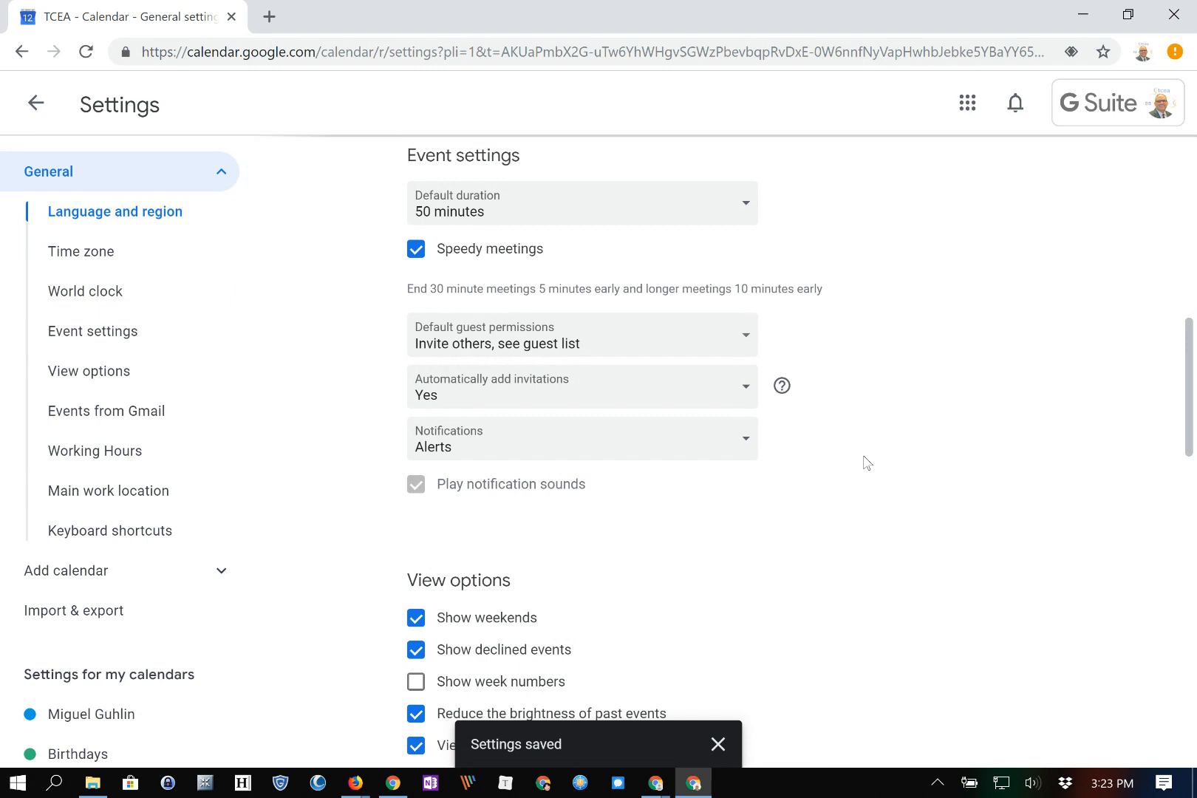
pyautogui.click(446, 214)
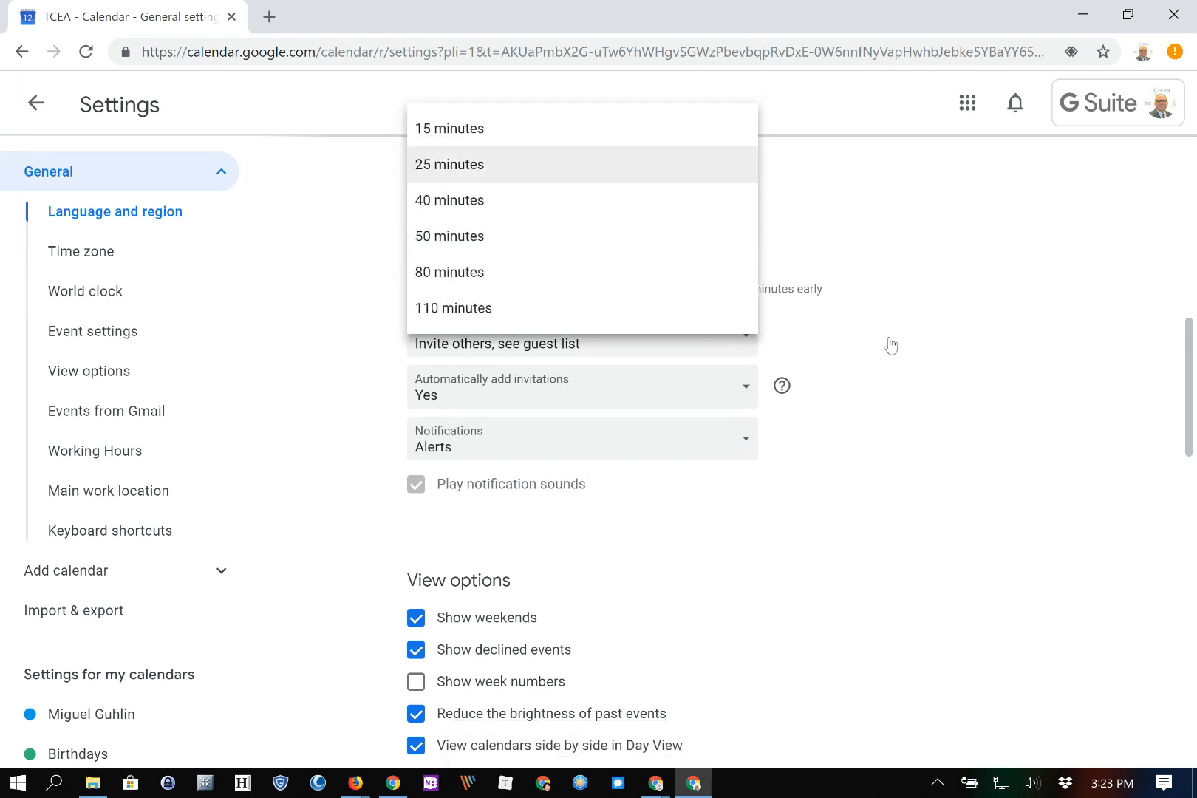
pyautogui.click(449, 164)
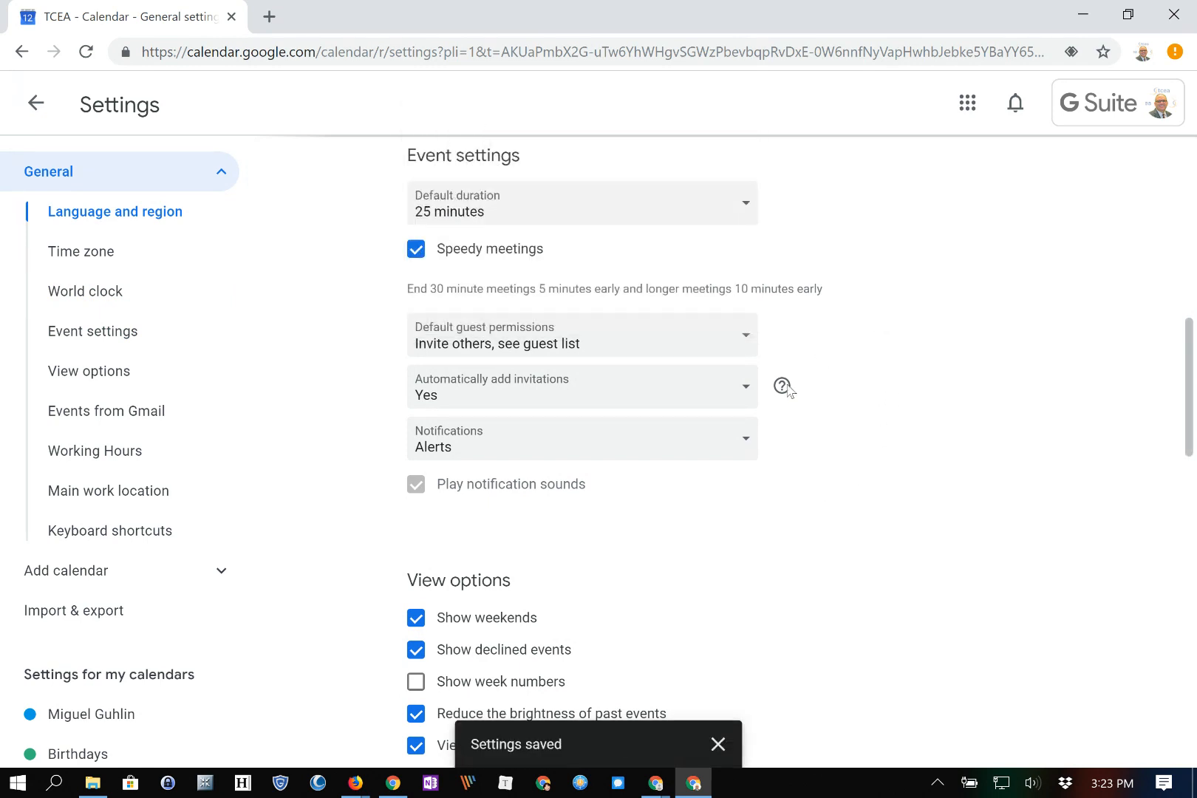
pyautogui.click(459, 210)
pyautogui.click(108, 257)
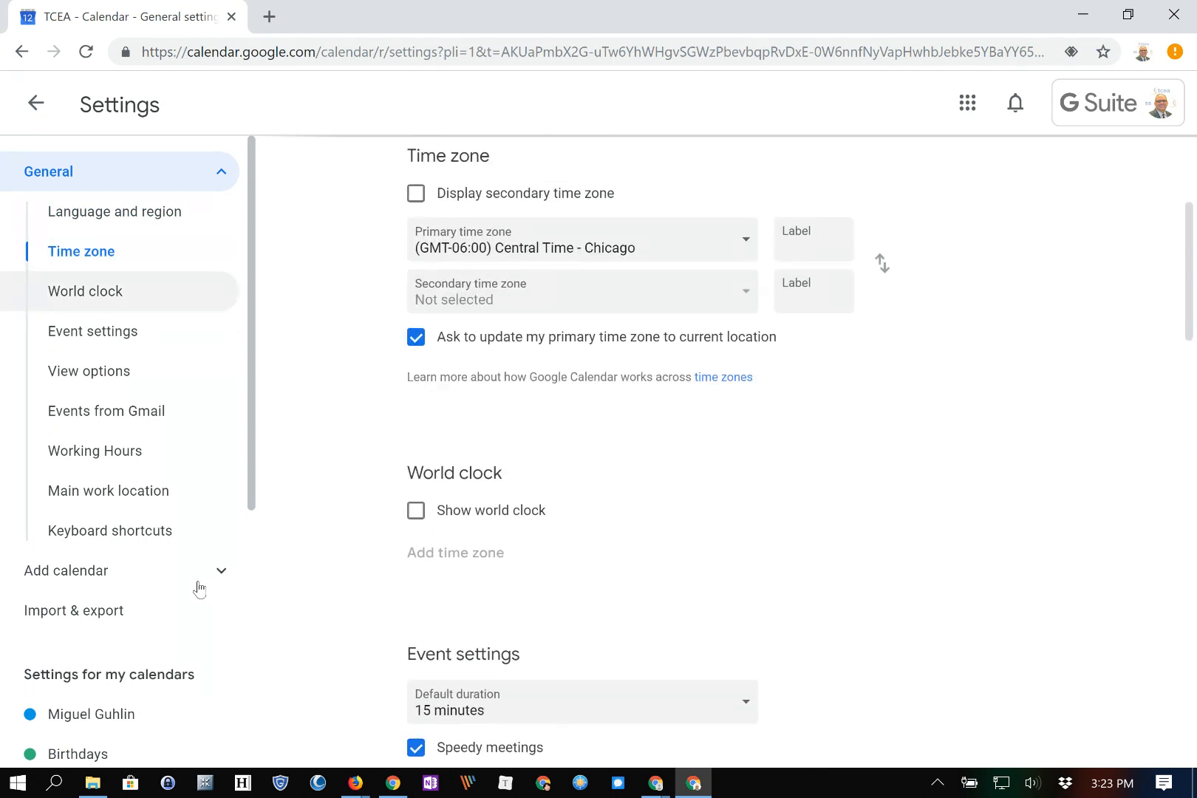
pyautogui.scroll(-2, 216, 673)
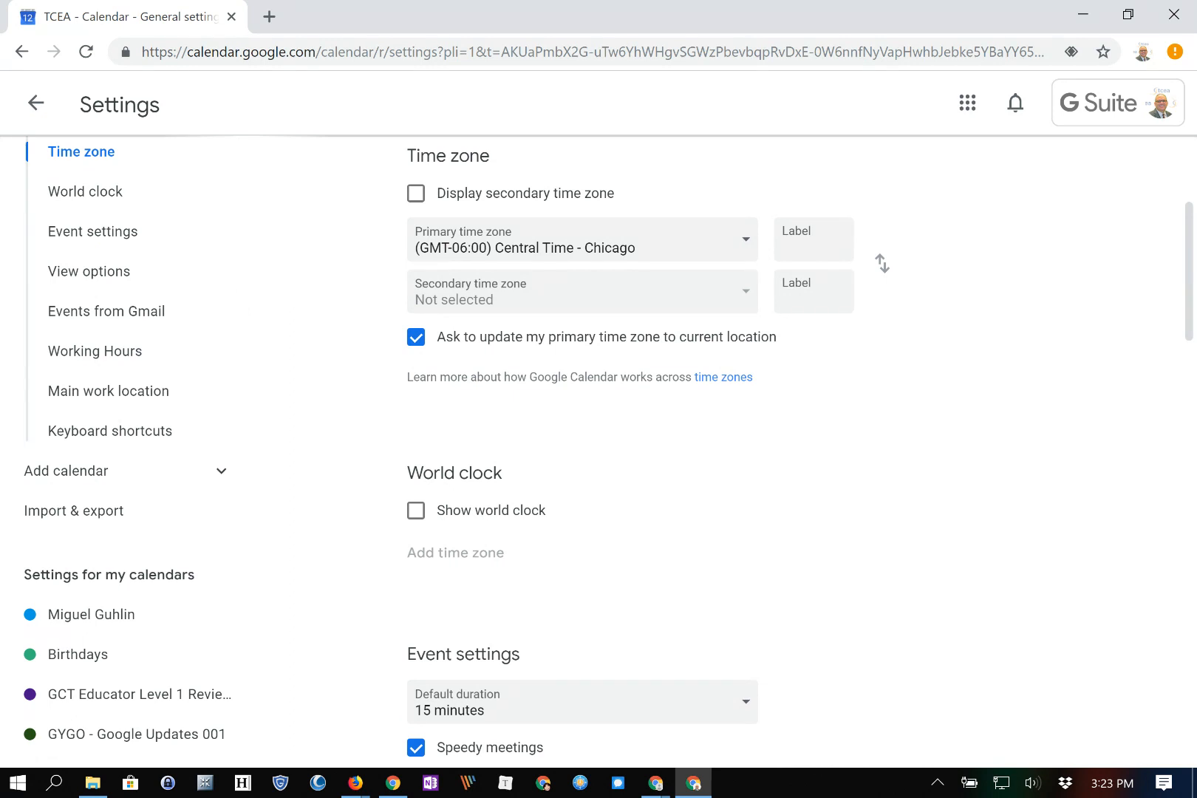
pyautogui.hotkey('alt', 'Tab')
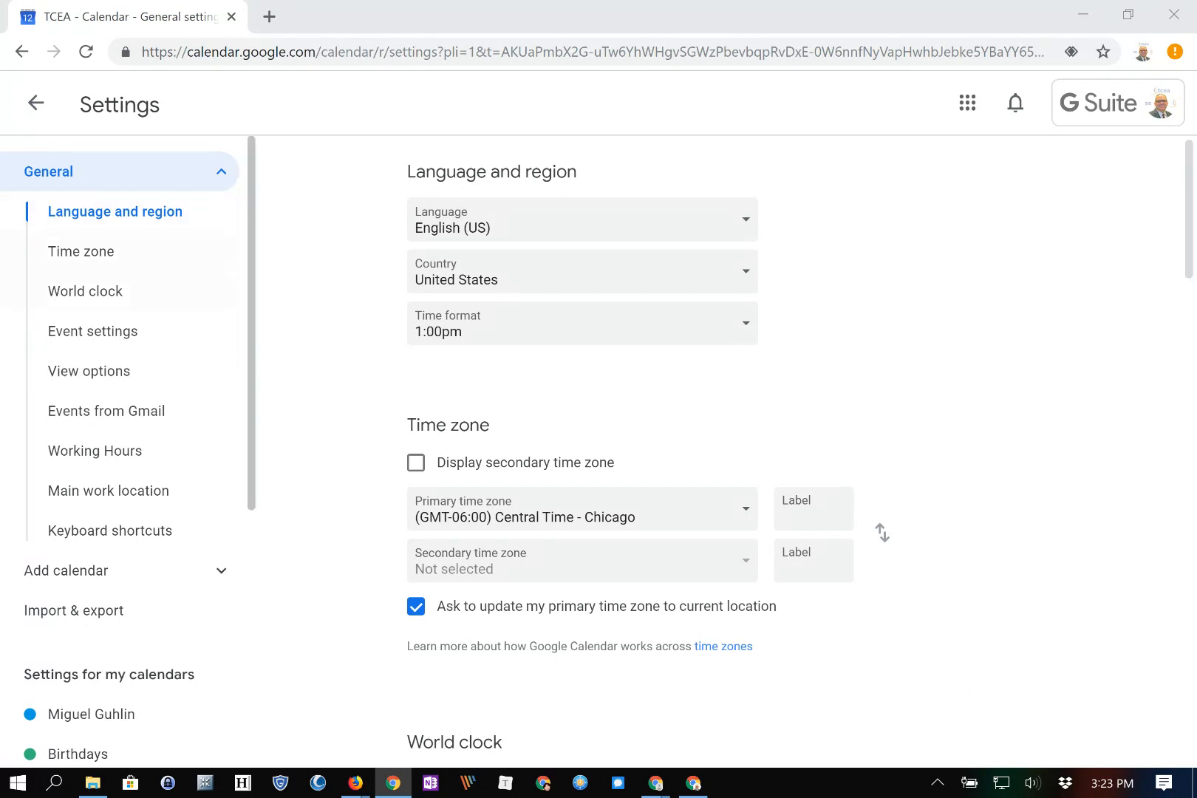
# Expand Add calendar in the settings sidebar, then open the Innovate to Elevate 1 settings
pyautogui.scroll(-3, 185, 490)
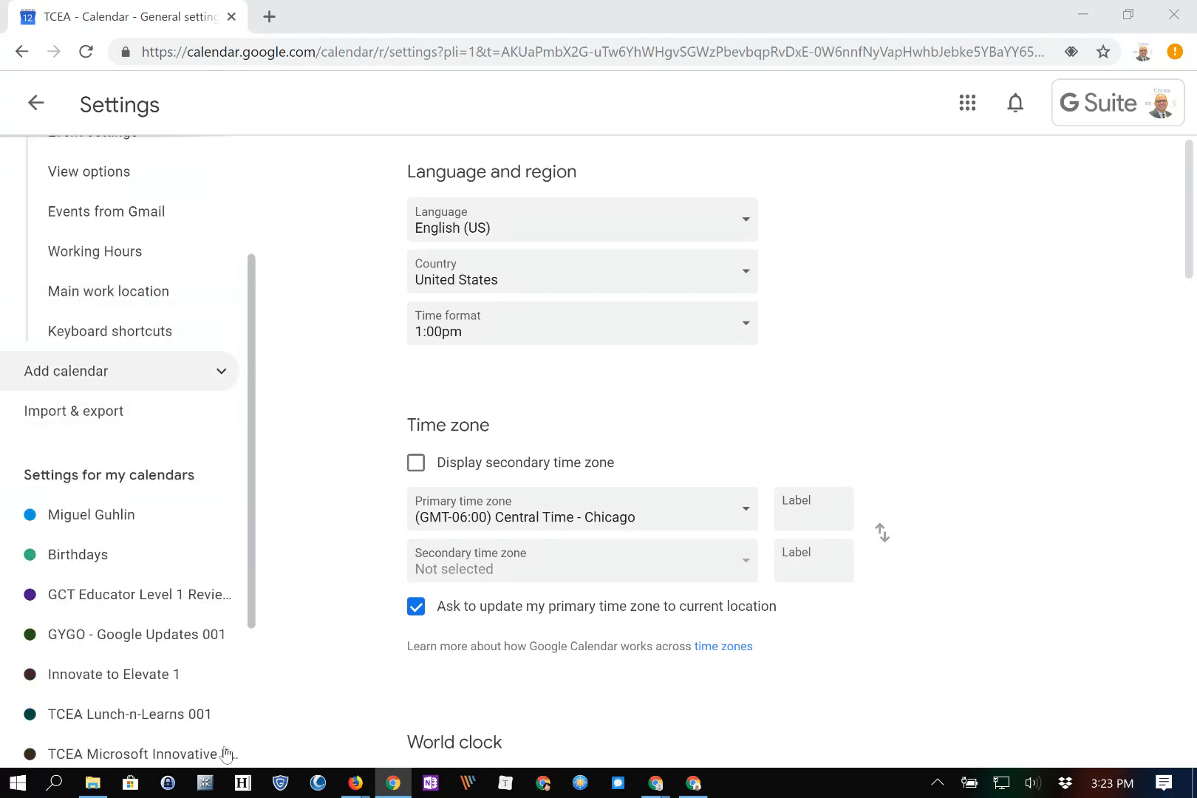
pyautogui.click(220, 371)
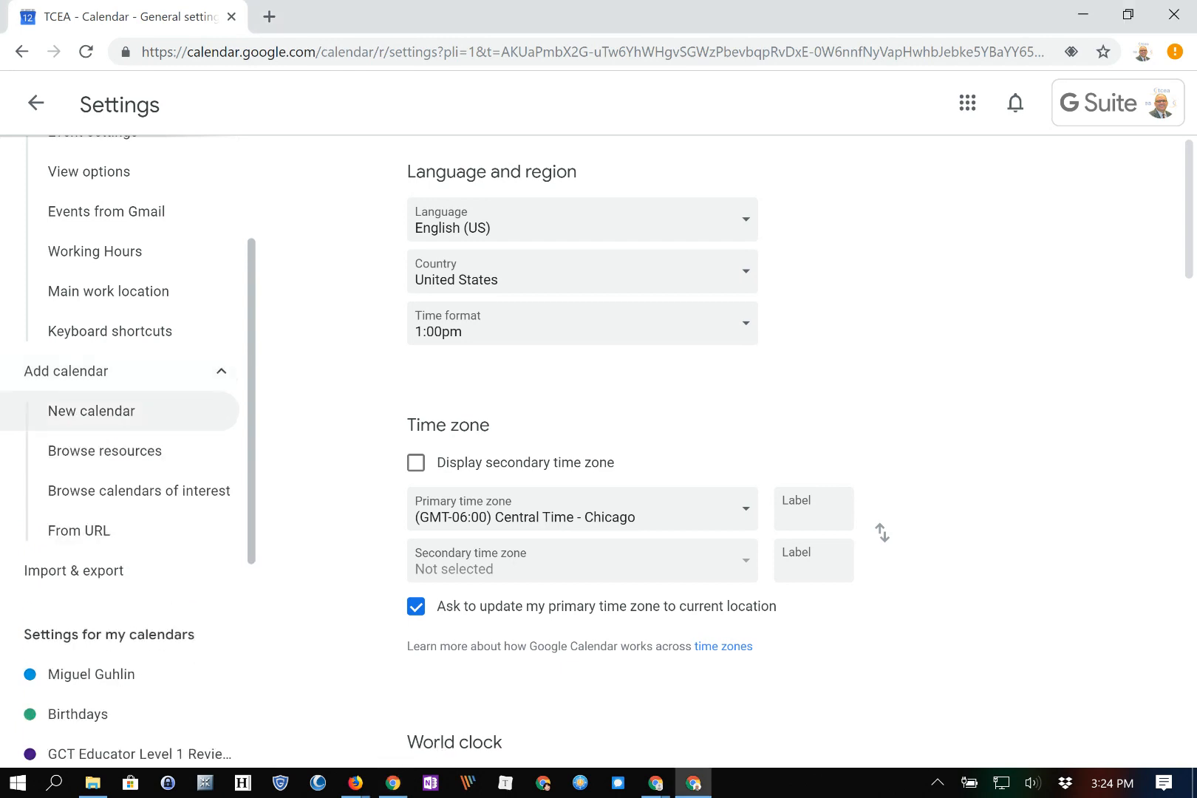
pyautogui.scroll(-3, 125, 411)
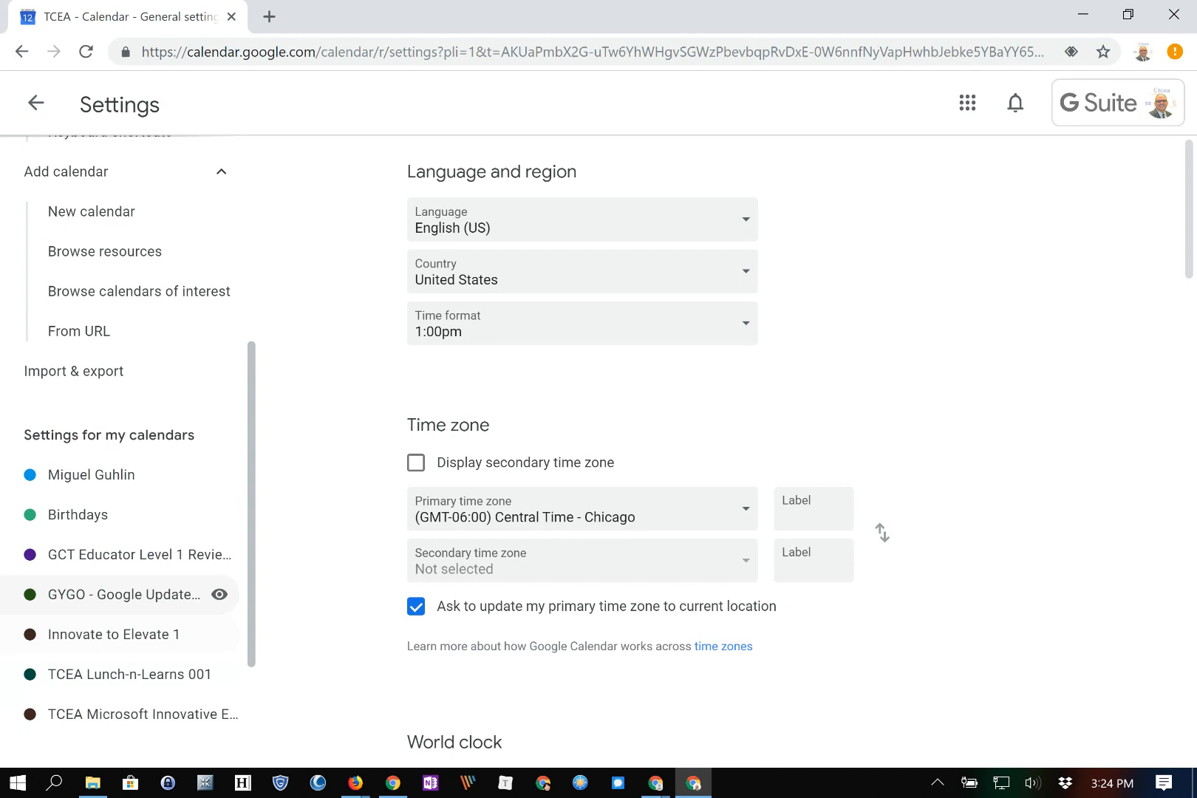
pyautogui.scroll(1, 127, 311)
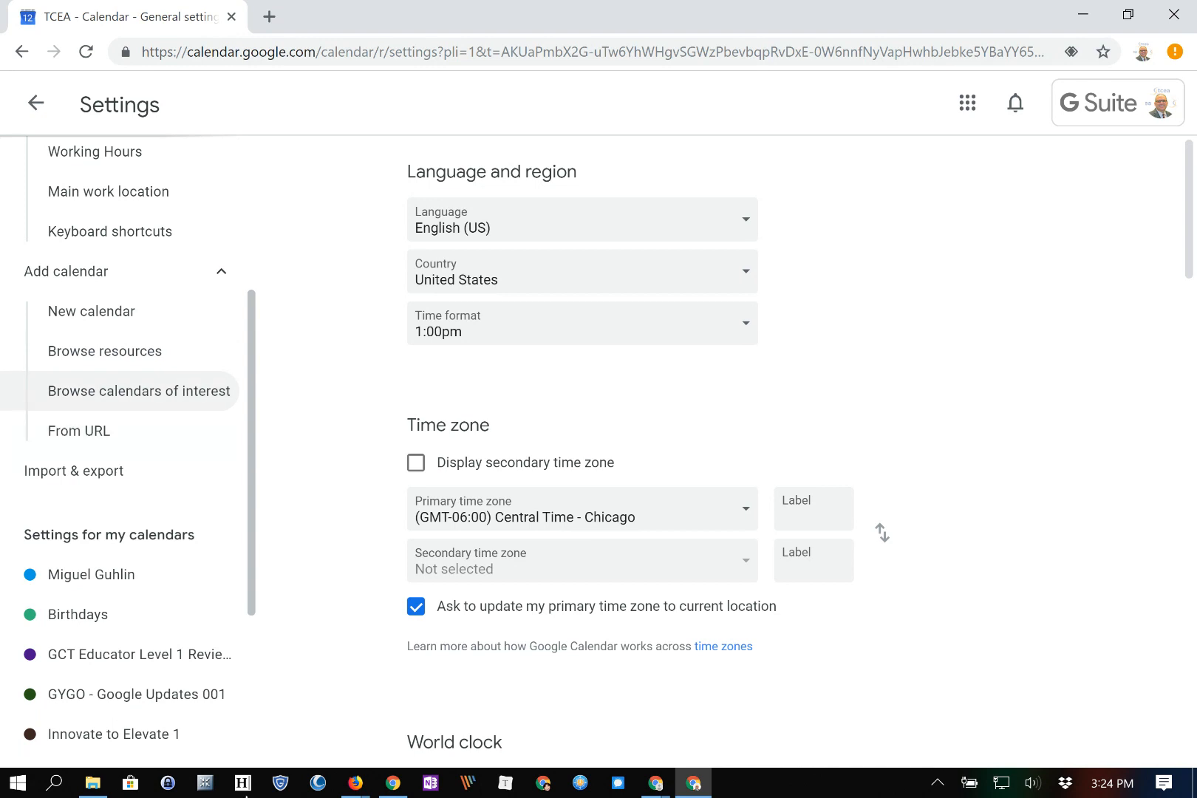
pyautogui.scroll(-4, 133, 390)
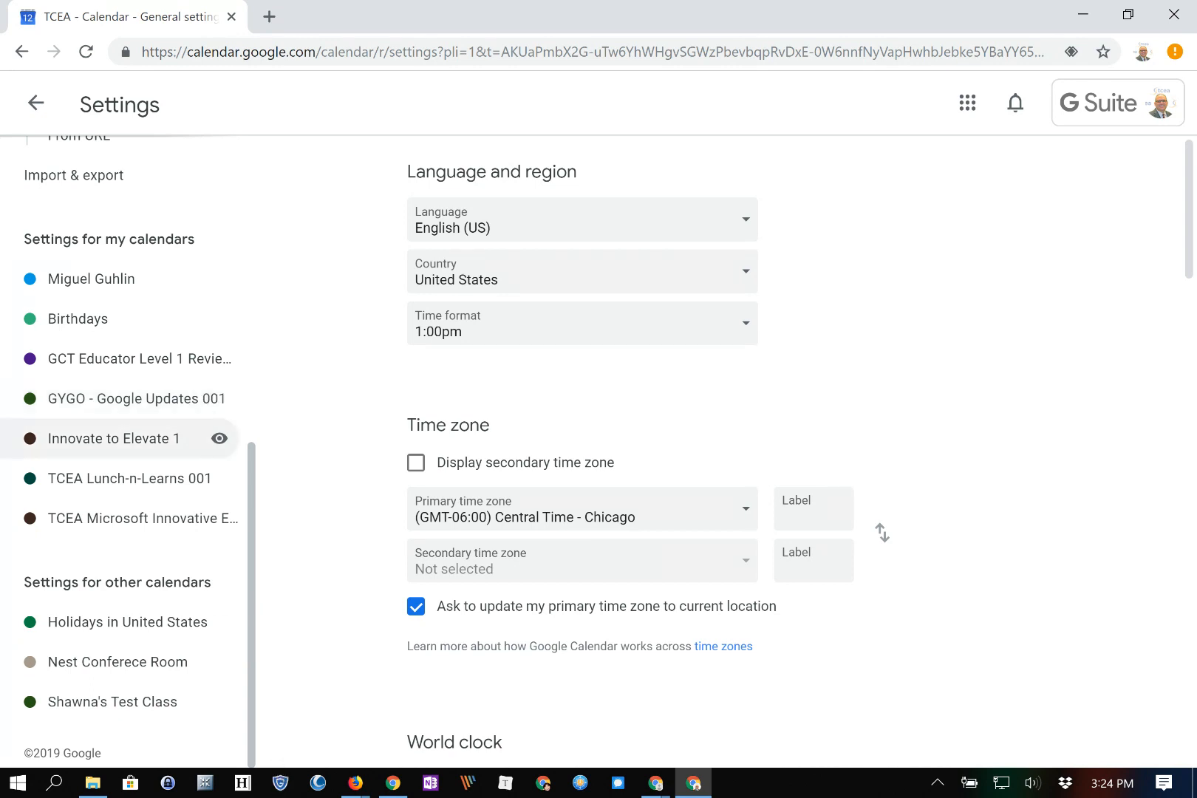
pyautogui.click(115, 438)
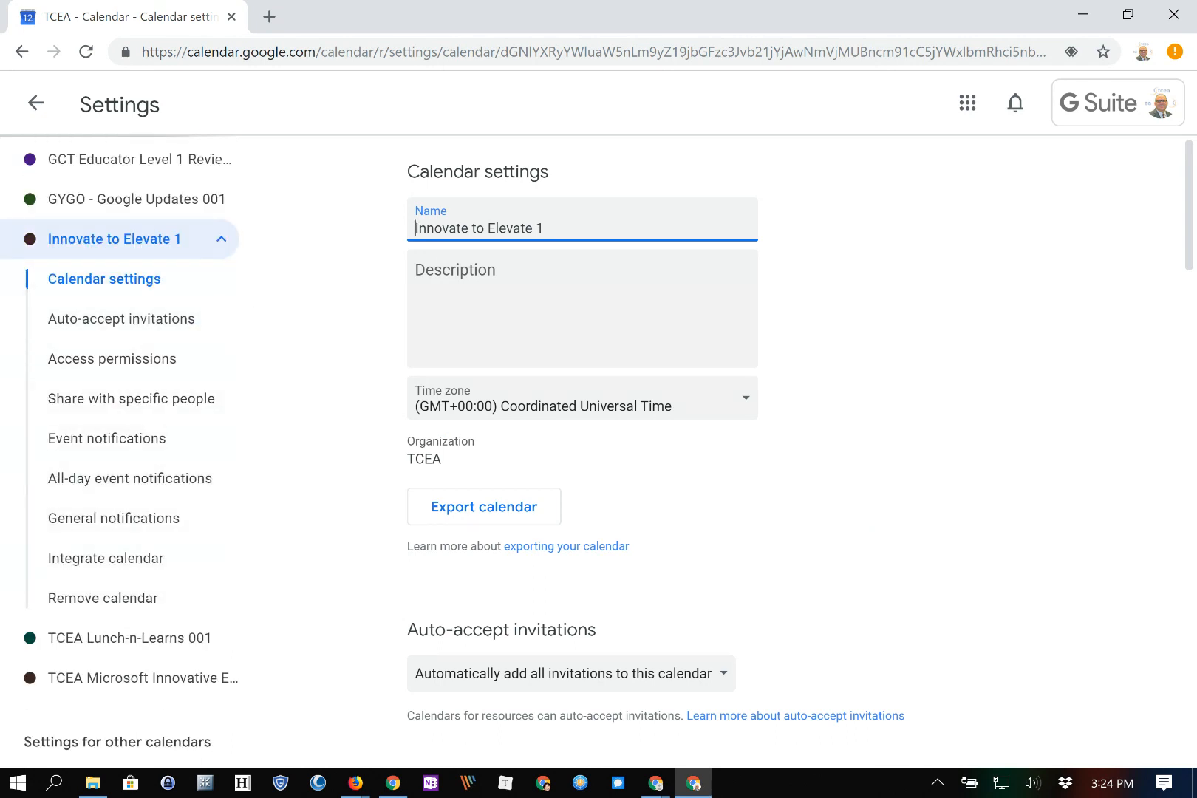
# Export Innovate to Elevate 1 as a zip file and scroll down to its access permissions
pyautogui.hotkey('alt', 'Tab')
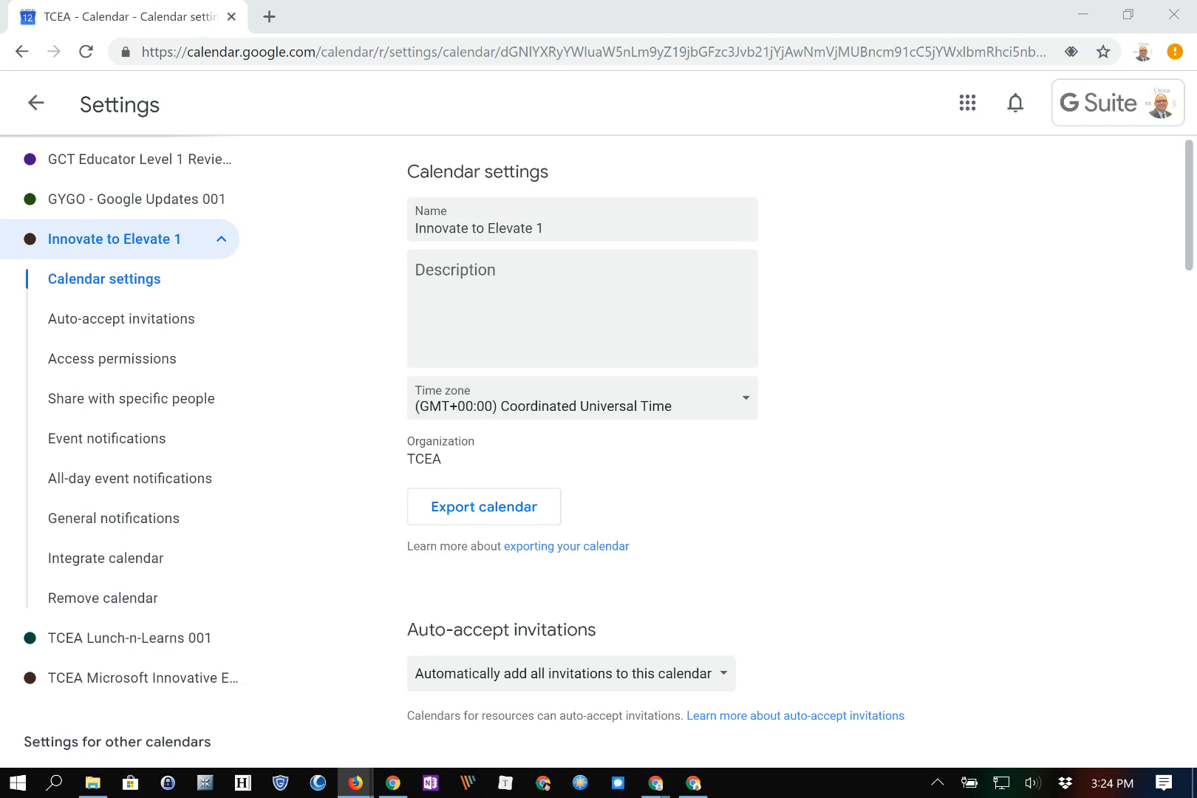
pyautogui.scroll(-2, 484, 407)
pyautogui.scroll(1, 484, 406)
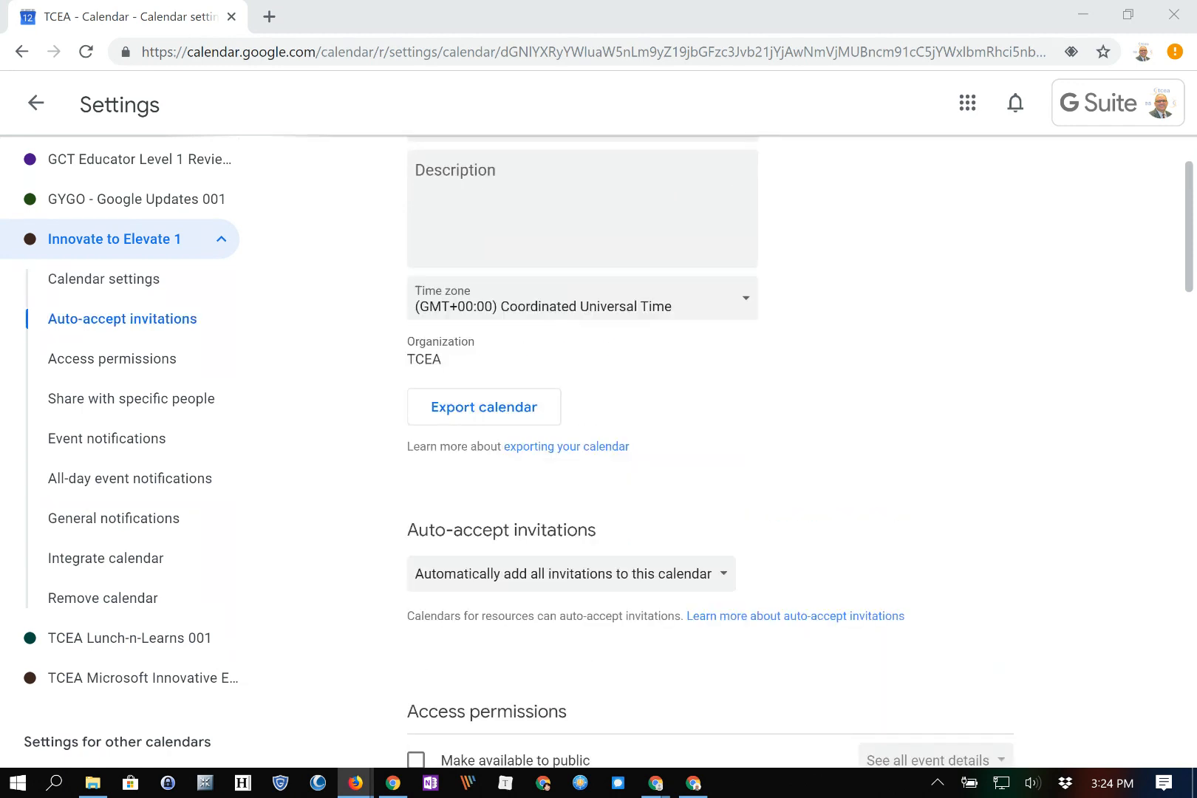
pyautogui.click(484, 406)
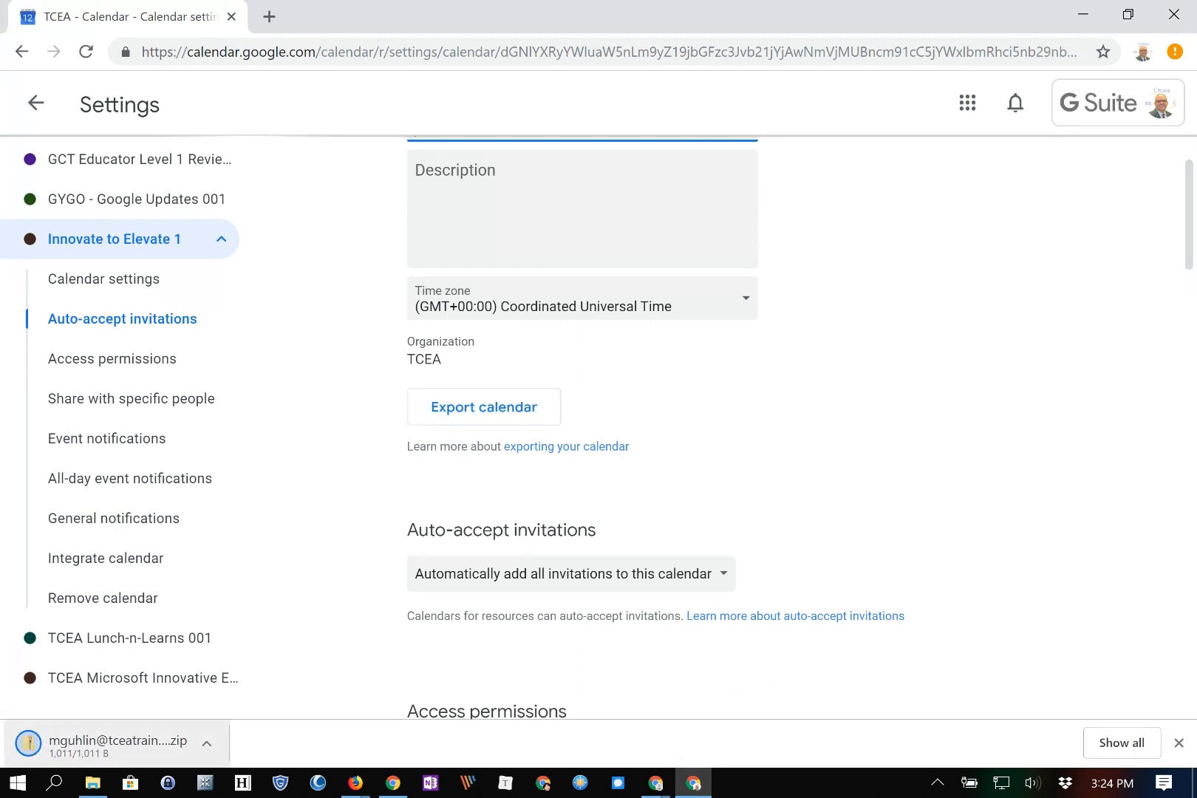
pyautogui.scroll(-3, 591, 443)
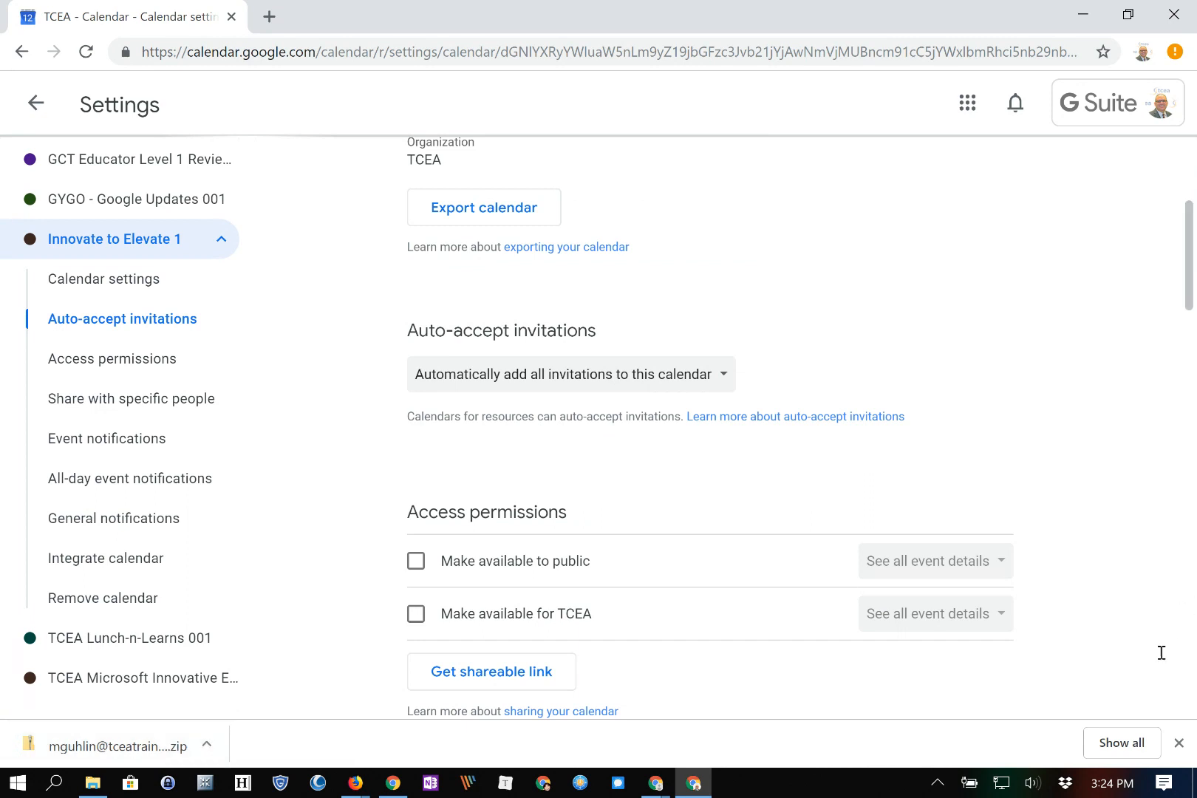
pyautogui.scroll(-4, 813, 517)
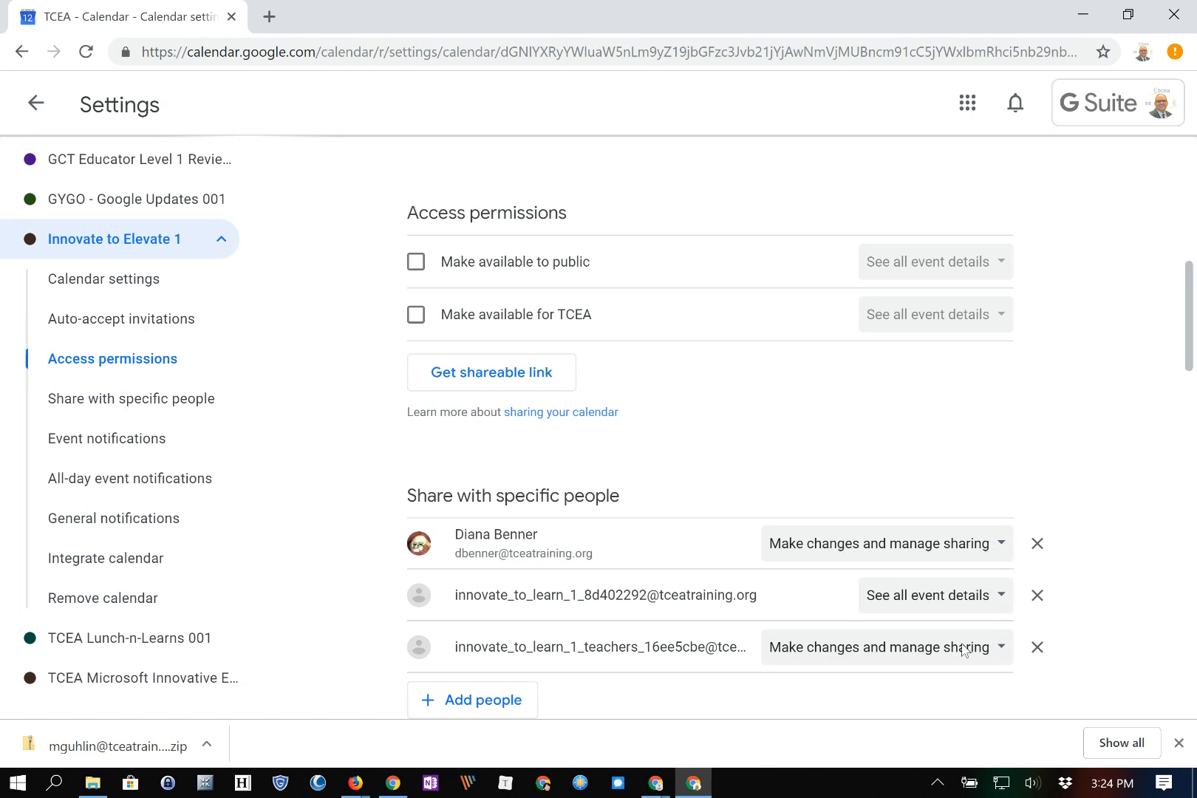
# Tick 'Make available to public' for Innovate to Elevate 1, confirm the warning, and get its shareable link
pyautogui.scroll(-1, 992, 655)
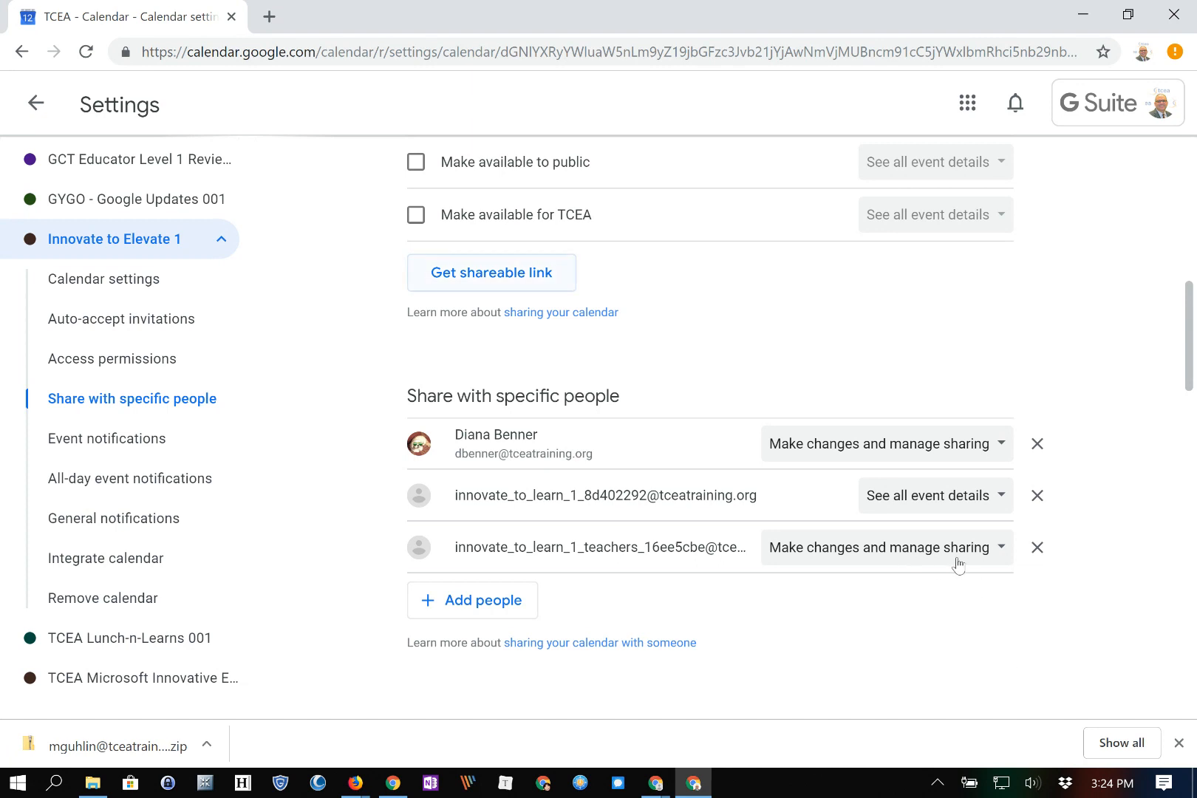
pyautogui.press('Return')
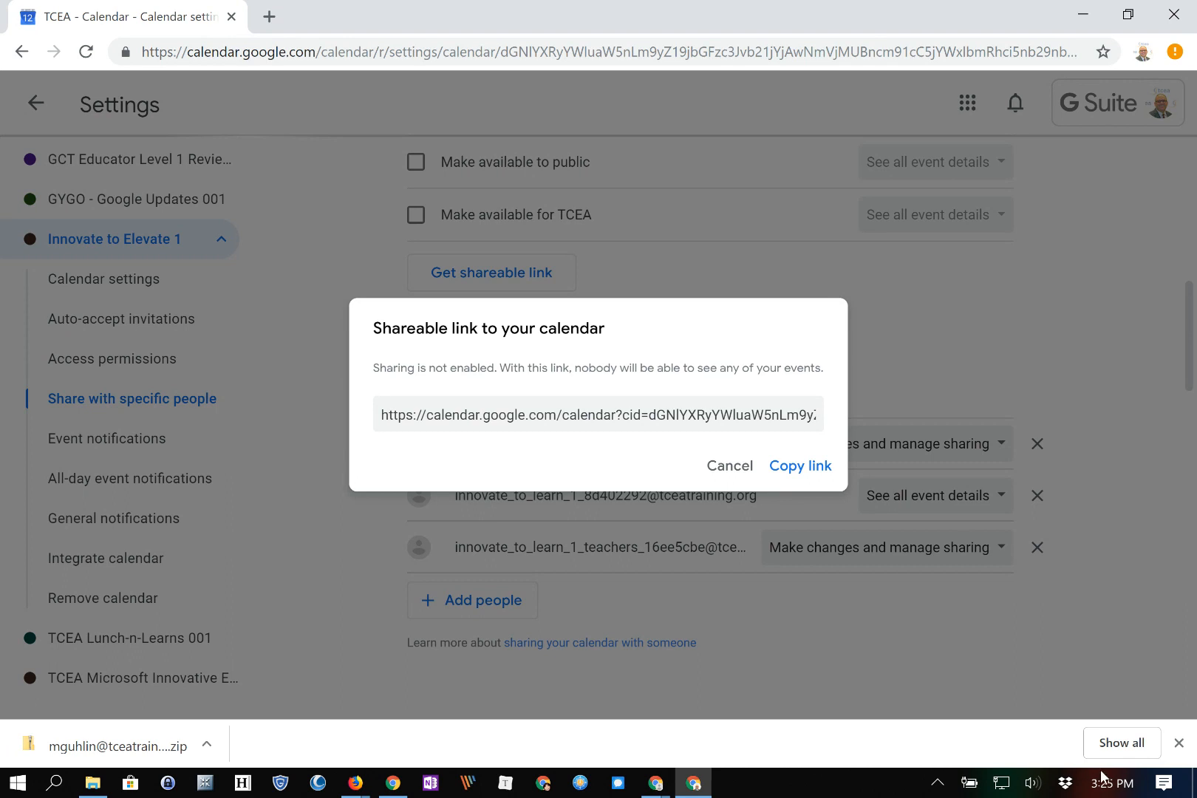
pyautogui.press('Return')
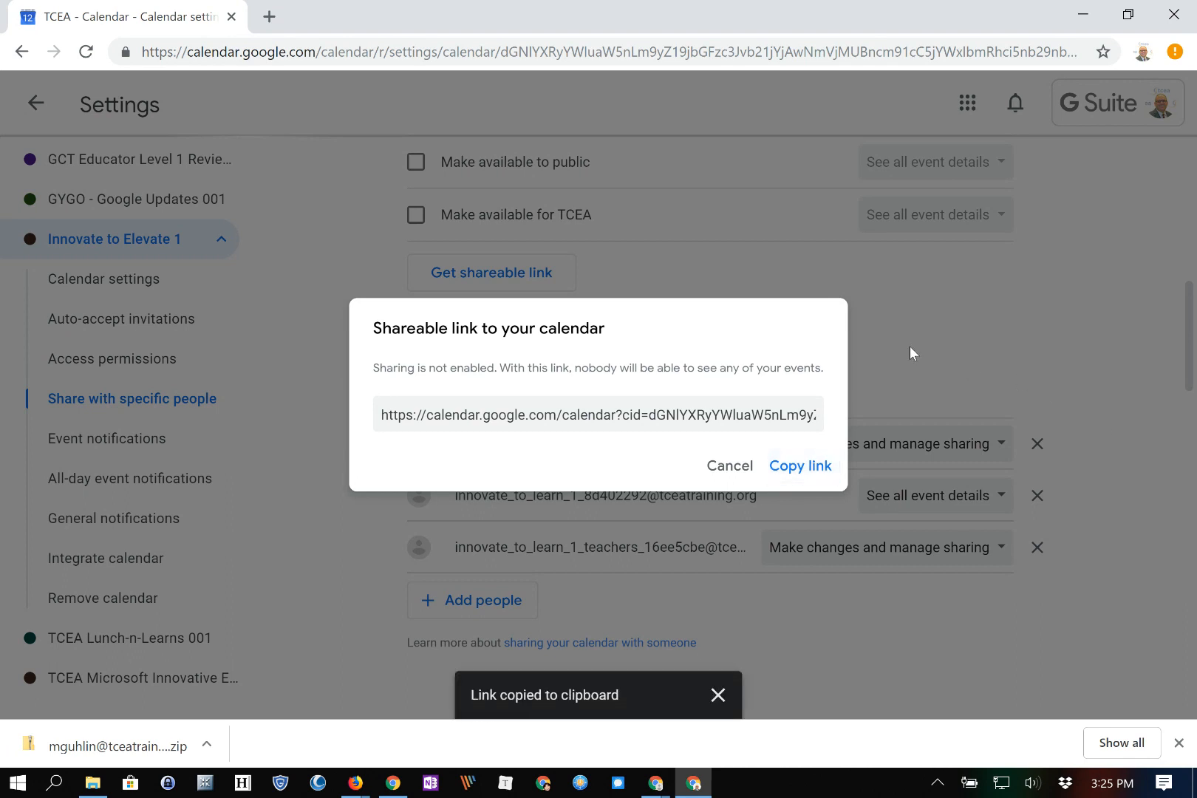
pyautogui.click(848, 328)
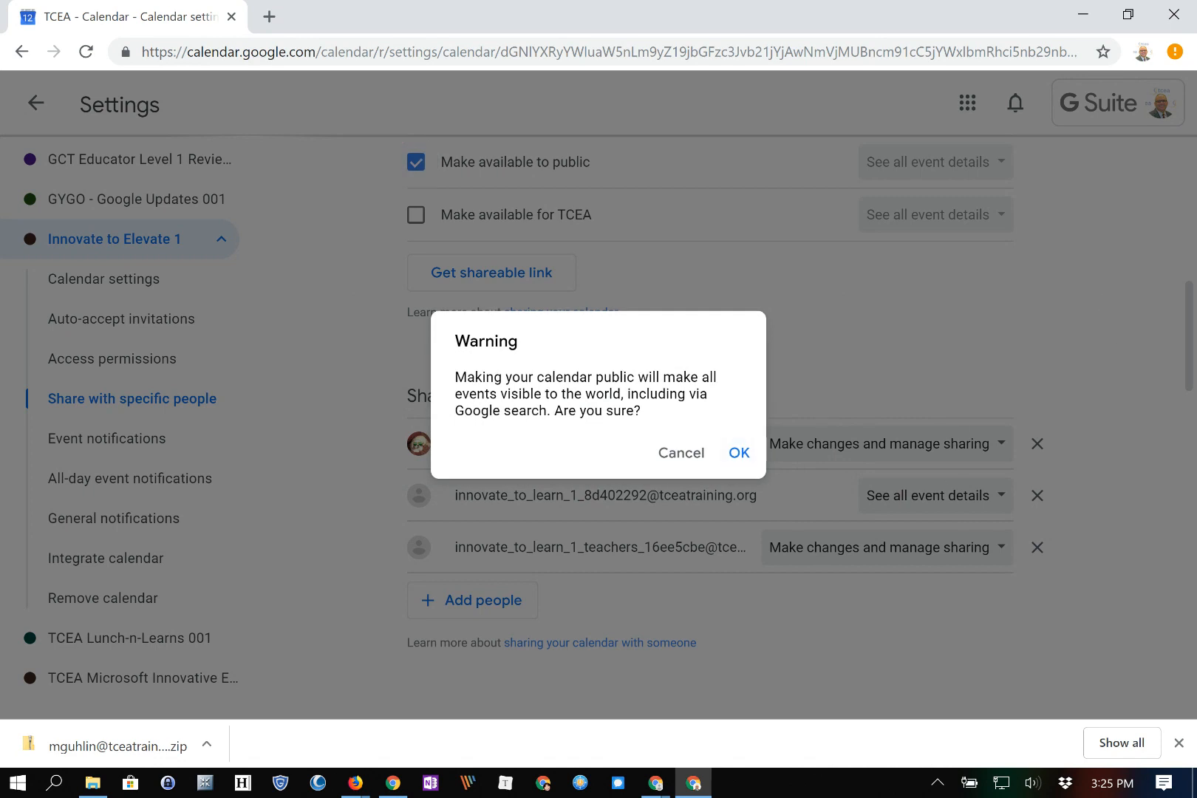
pyautogui.click(738, 453)
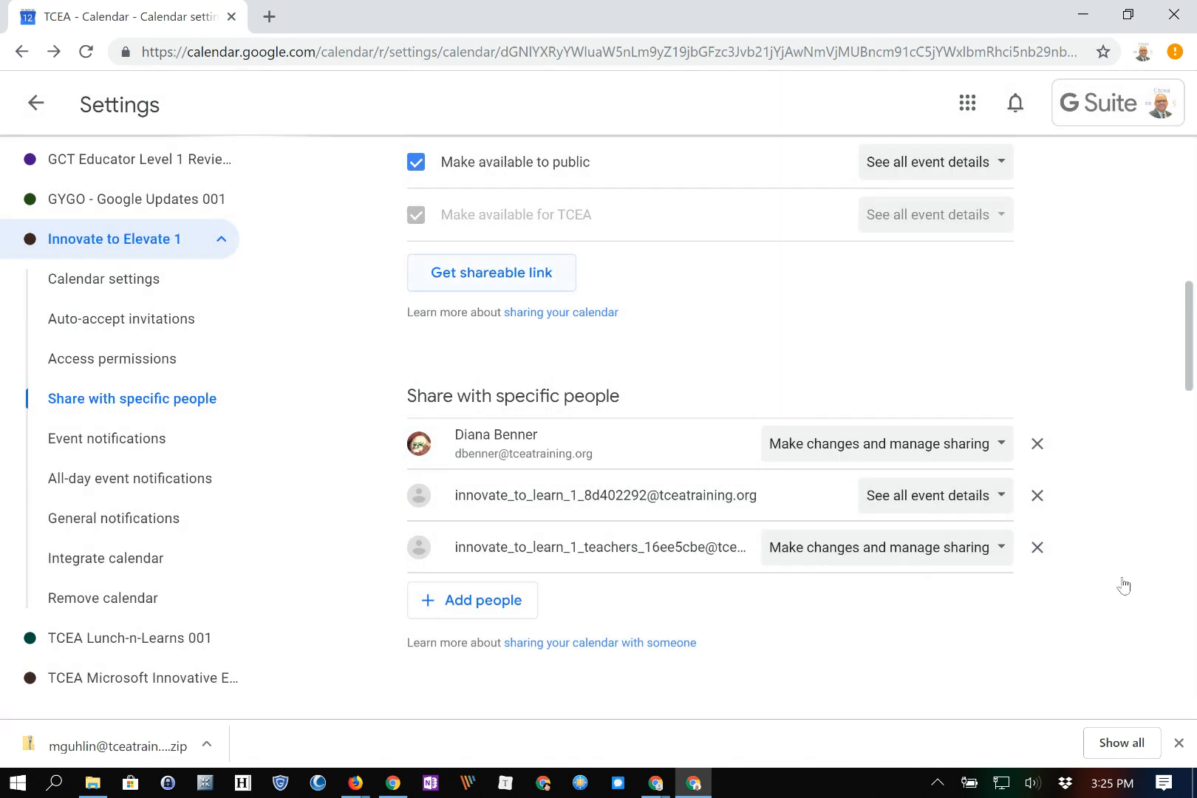
pyautogui.click(494, 270)
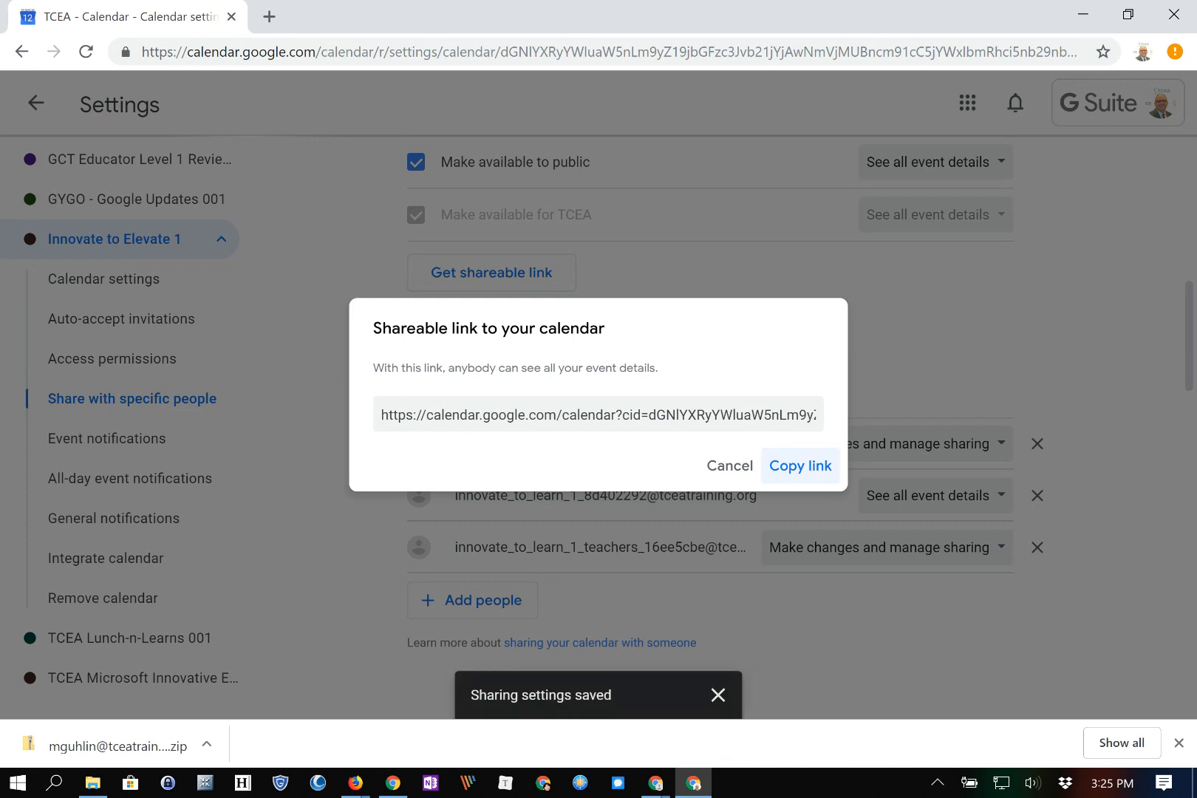
# Load the copied calendar link in a new tab, then close the shareable link window in Settings
pyautogui.click(269, 16)
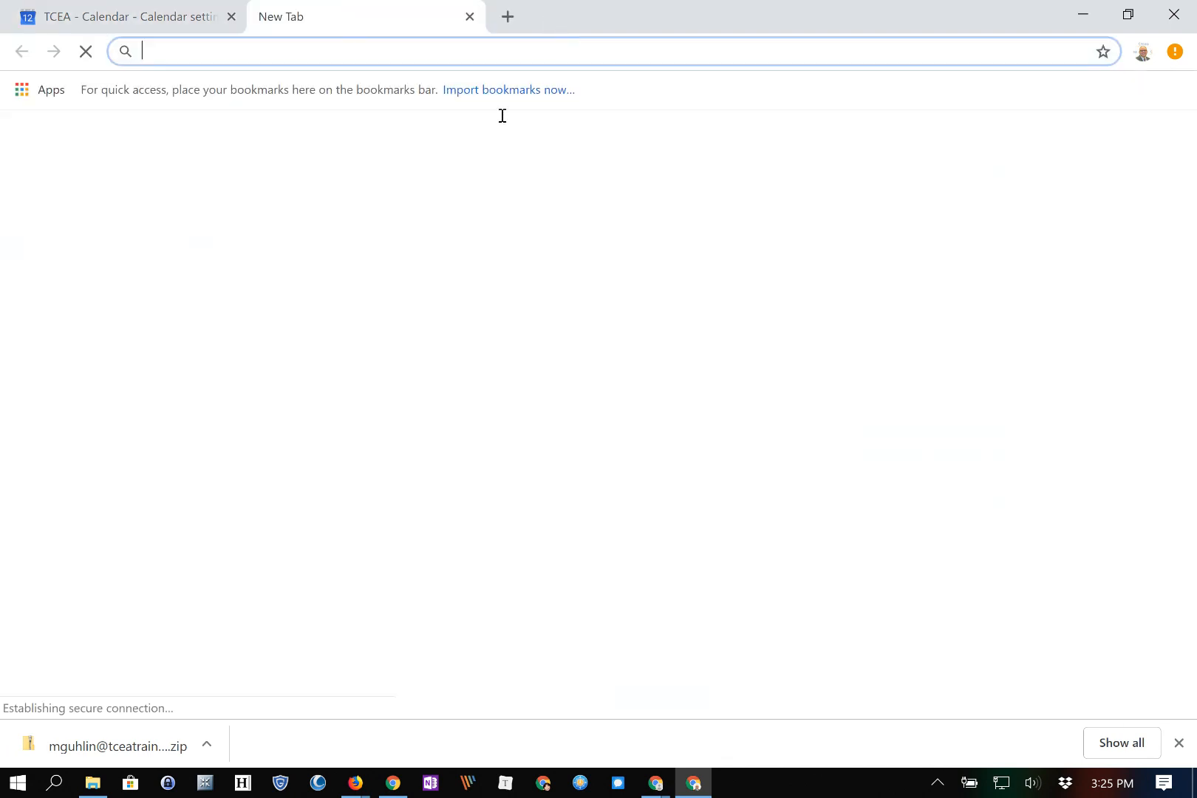
pyautogui.rightClick(500, 52)
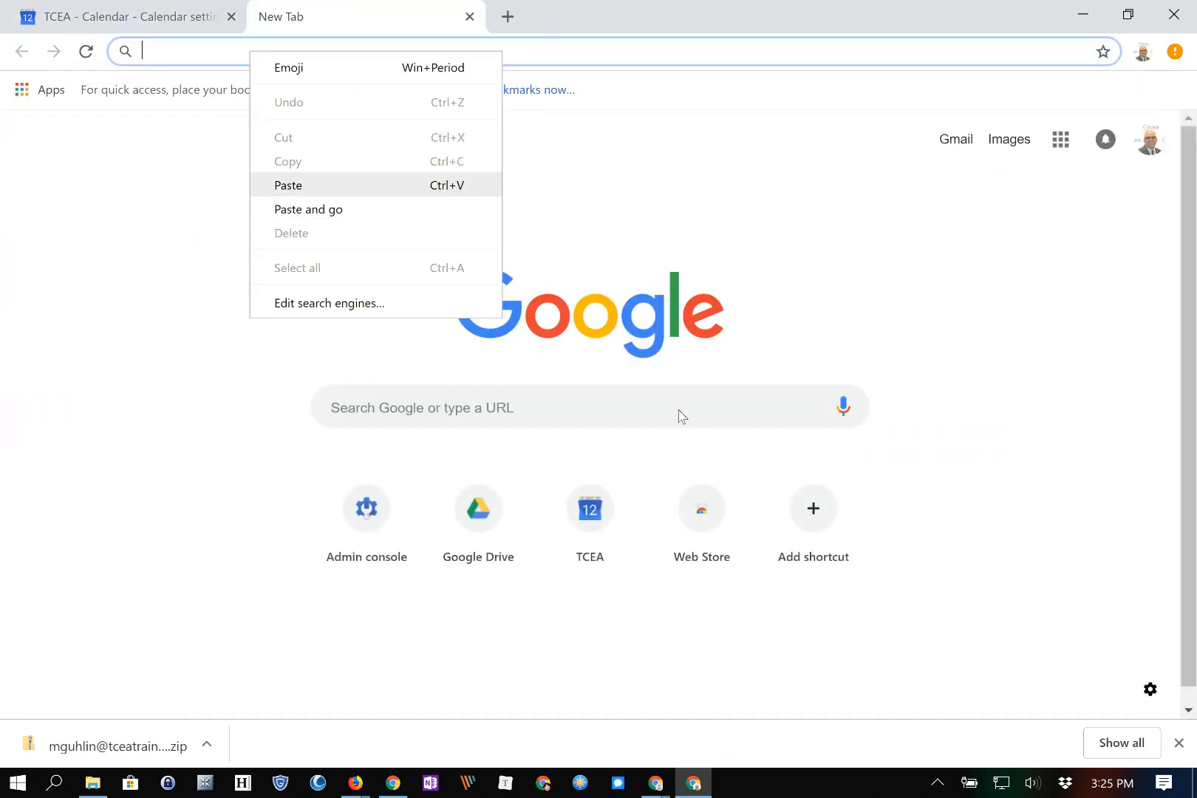
pyautogui.click(344, 209)
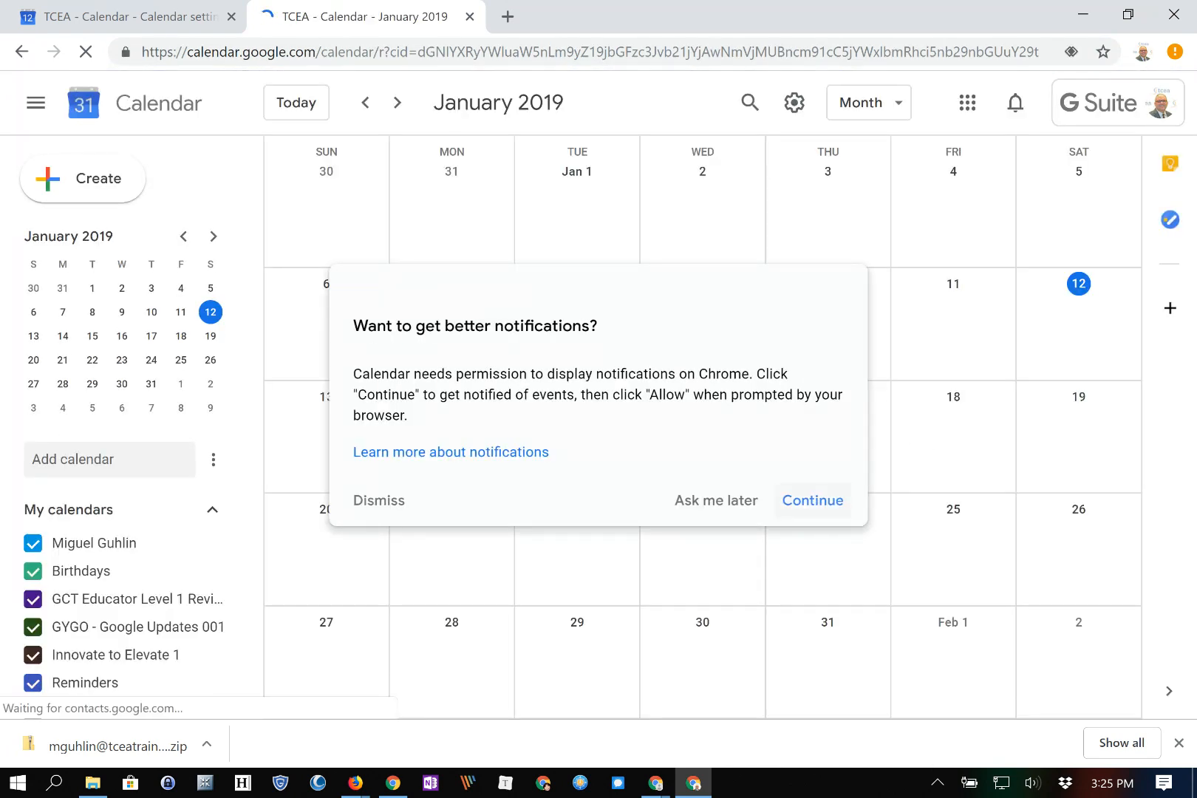
pyautogui.click(812, 500)
pyautogui.click(412, 82)
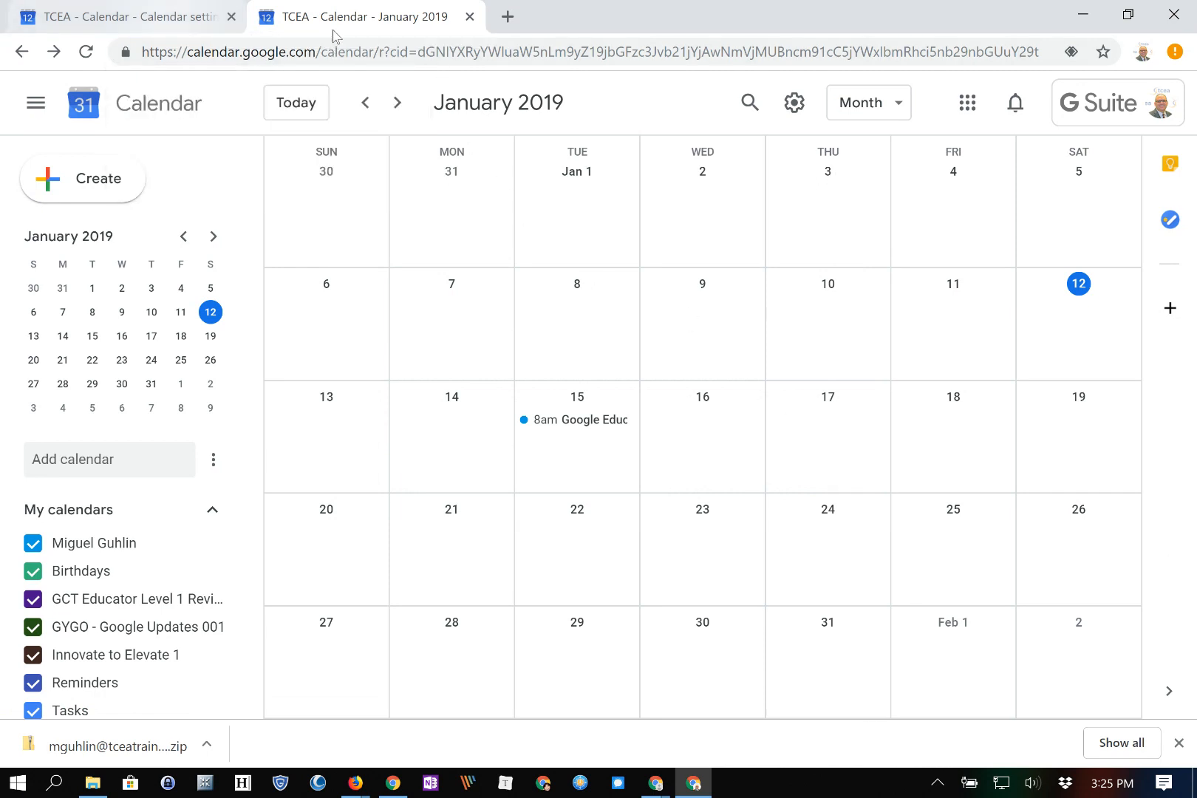
pyautogui.click(133, 16)
pyautogui.click(729, 465)
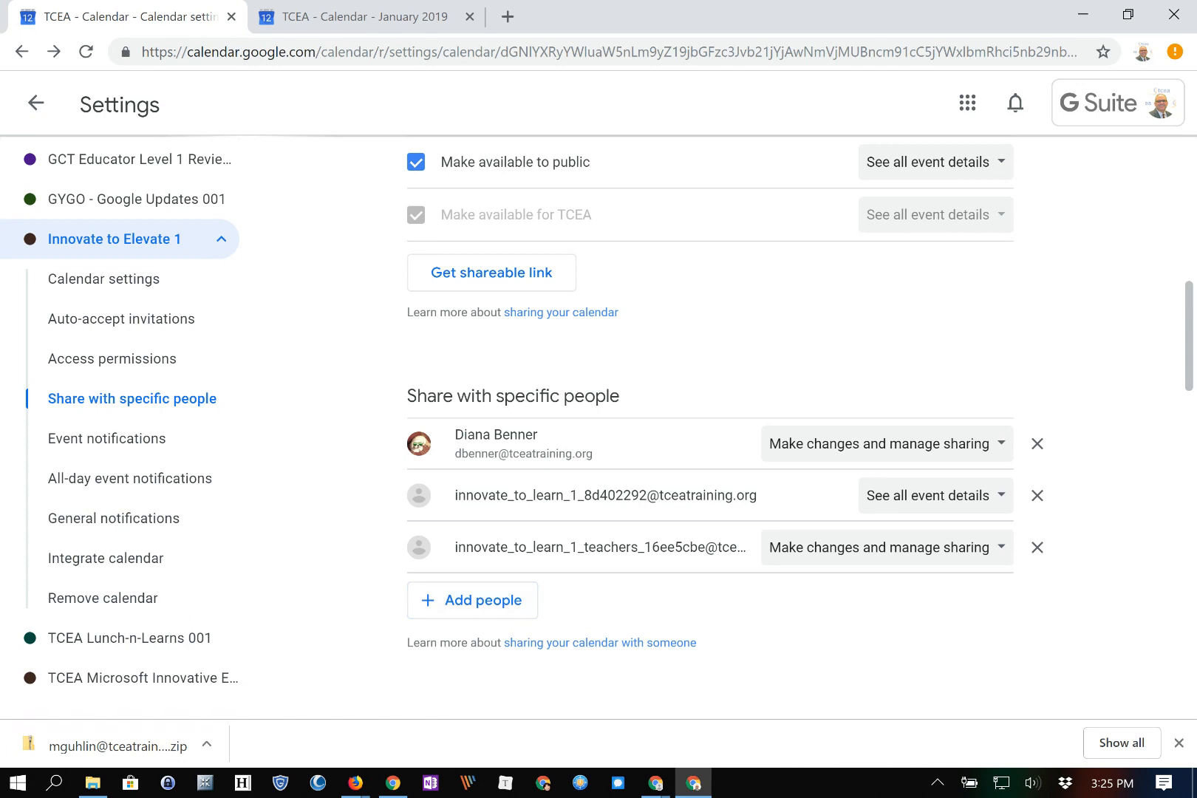
# Leave the first shared person's permission unchanged and go back to the January 2019 month view
pyautogui.click(886, 443)
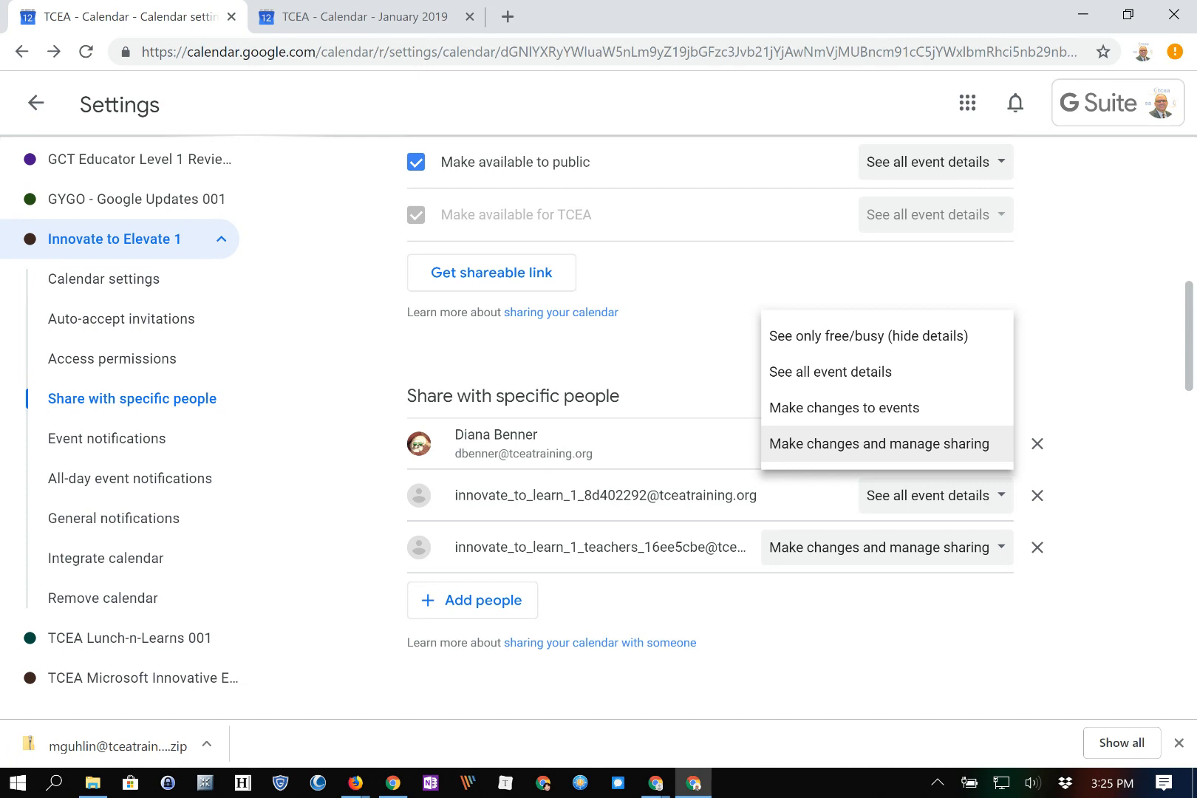
pyautogui.press('Escape')
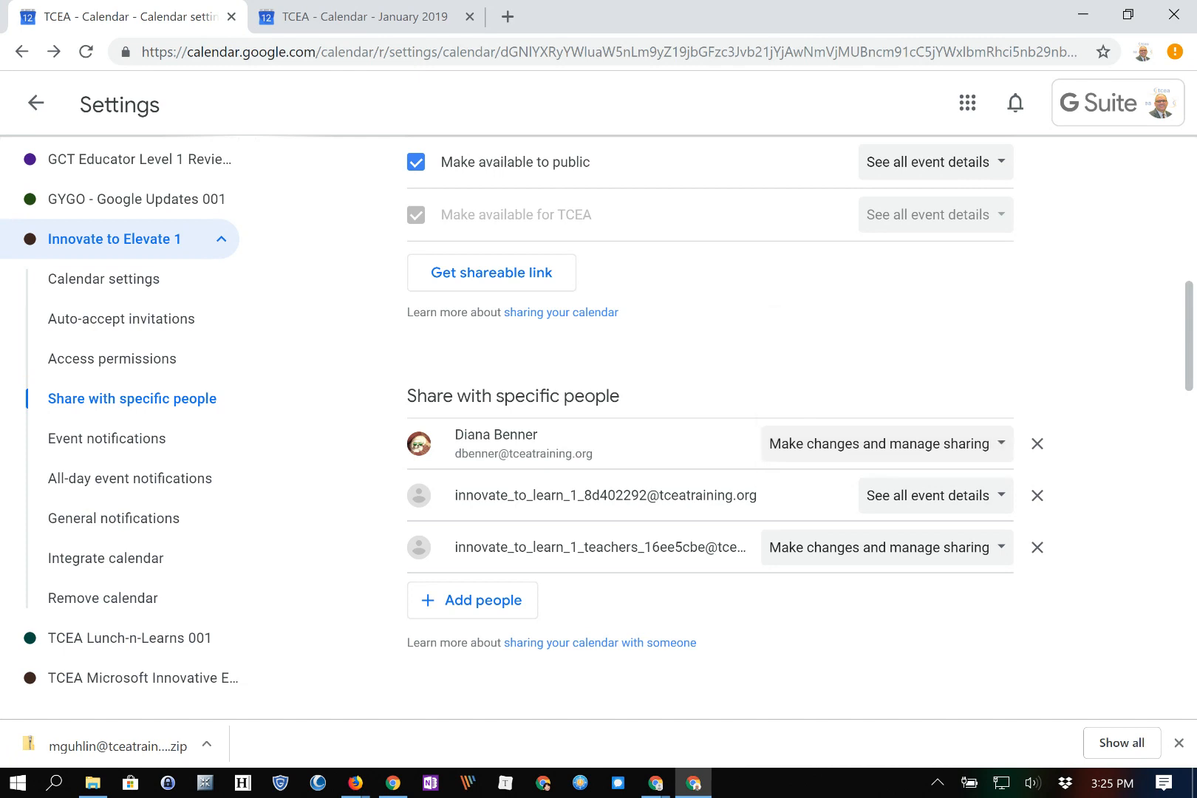
pyautogui.scroll(12, 1037, 450)
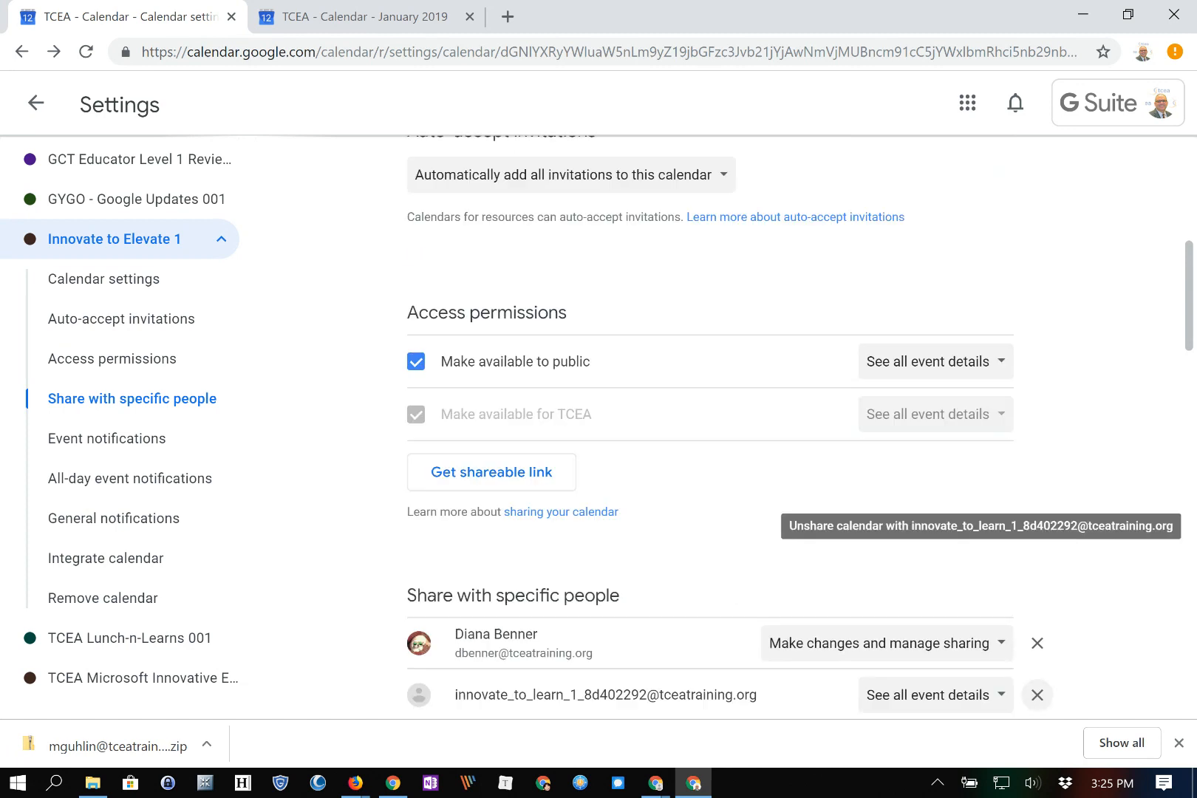
pyautogui.click(35, 103)
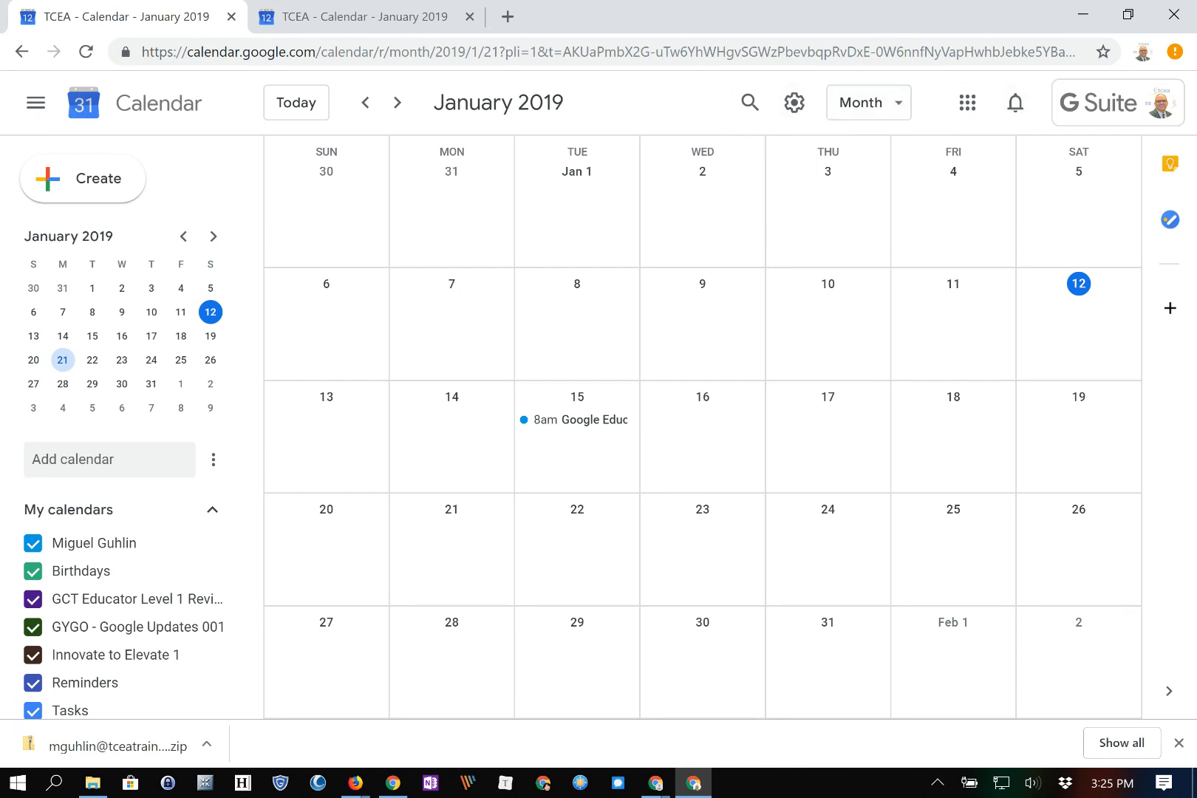
# Toggle the Tasks calendar off and back on under My calendars
pyautogui.scroll(-3, 118, 517)
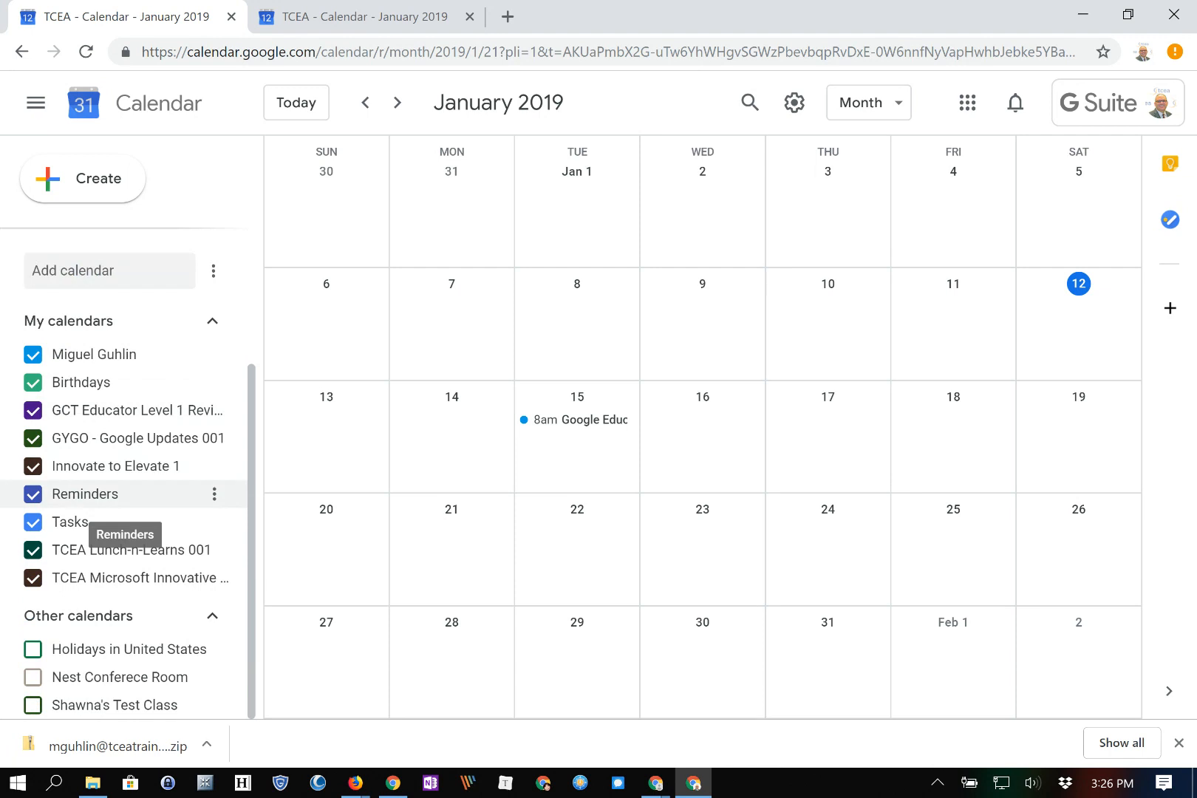
pyautogui.click(118, 525)
pyautogui.click(118, 524)
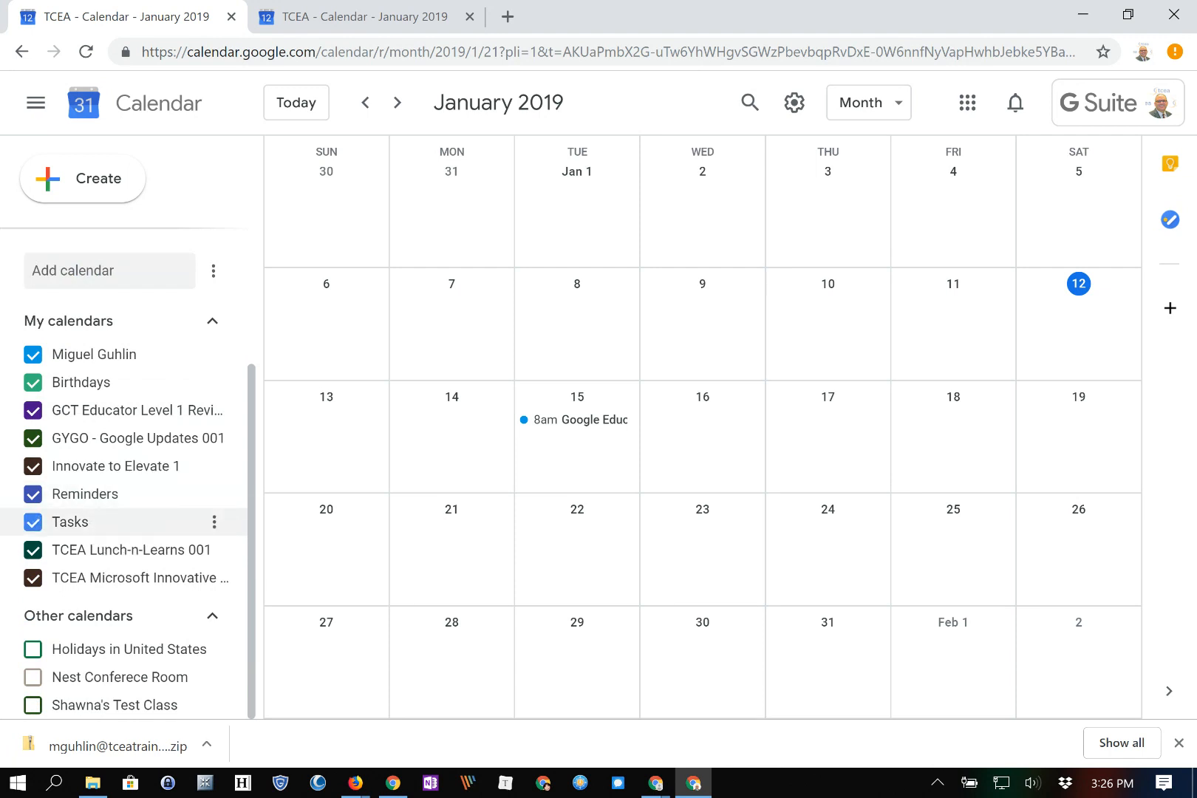
pyautogui.click(214, 522)
pyautogui.click(119, 522)
pyautogui.click(119, 522)
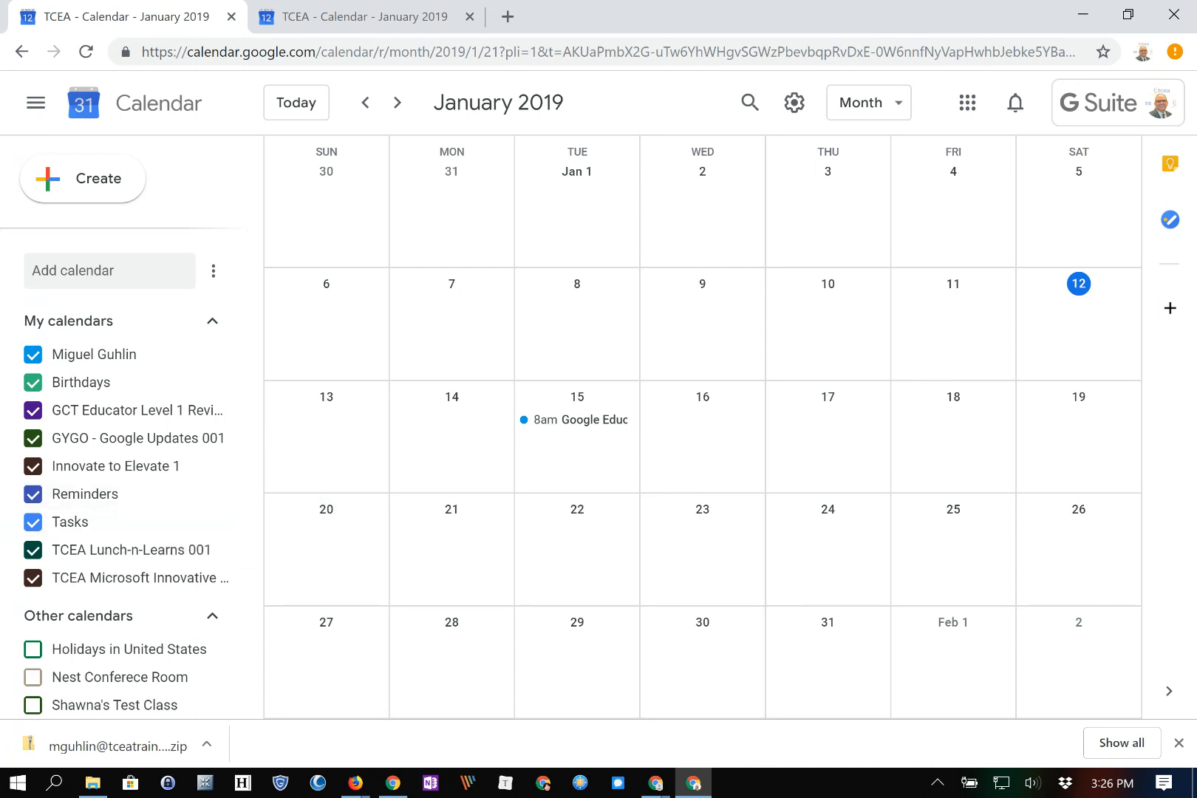
# Start using Tasks in the side panel and add the task 'Review GEL Requirements'
pyautogui.click(1169, 220)
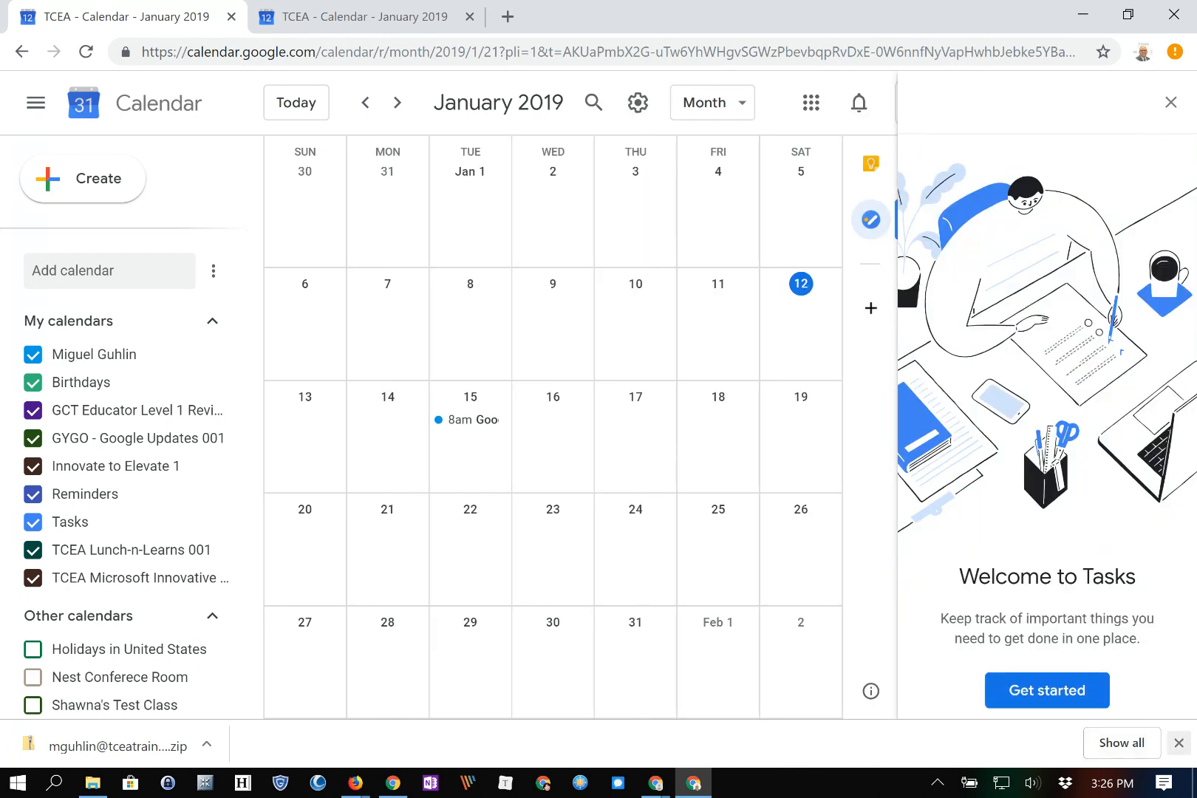
pyautogui.click(1178, 742)
pyautogui.click(1047, 690)
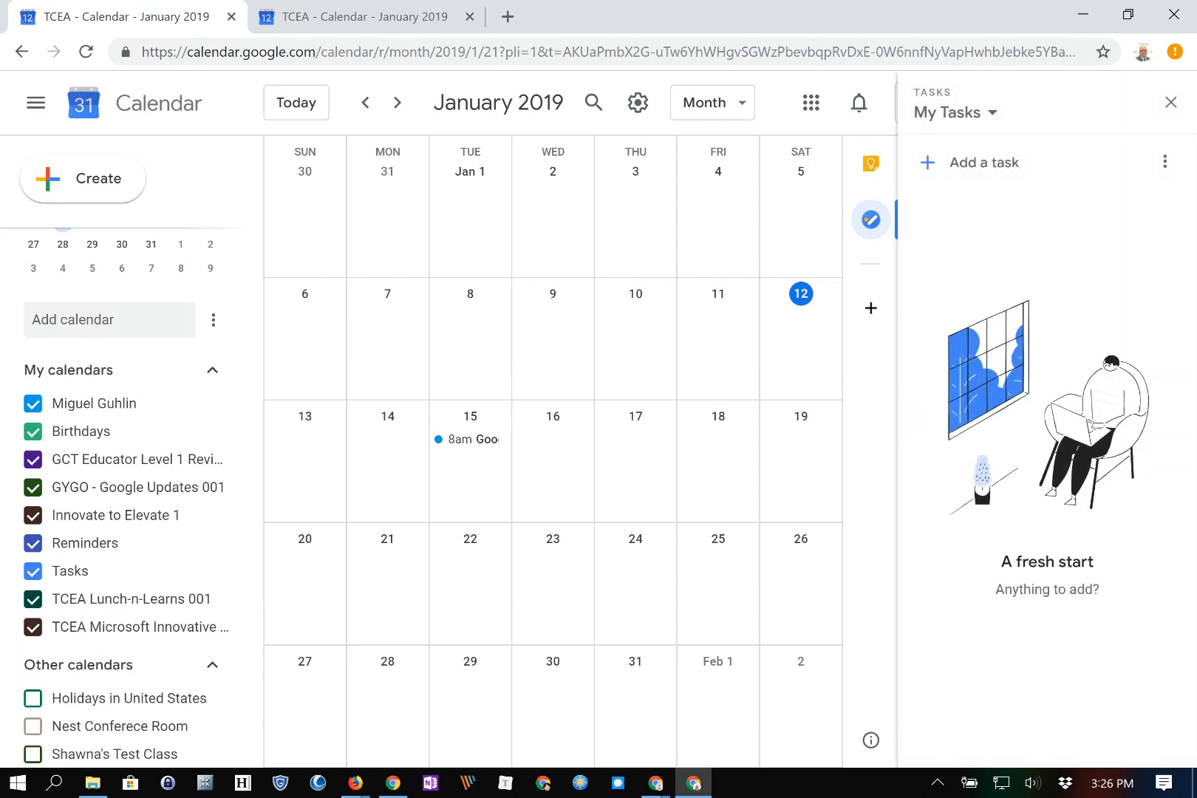
pyautogui.click(983, 162)
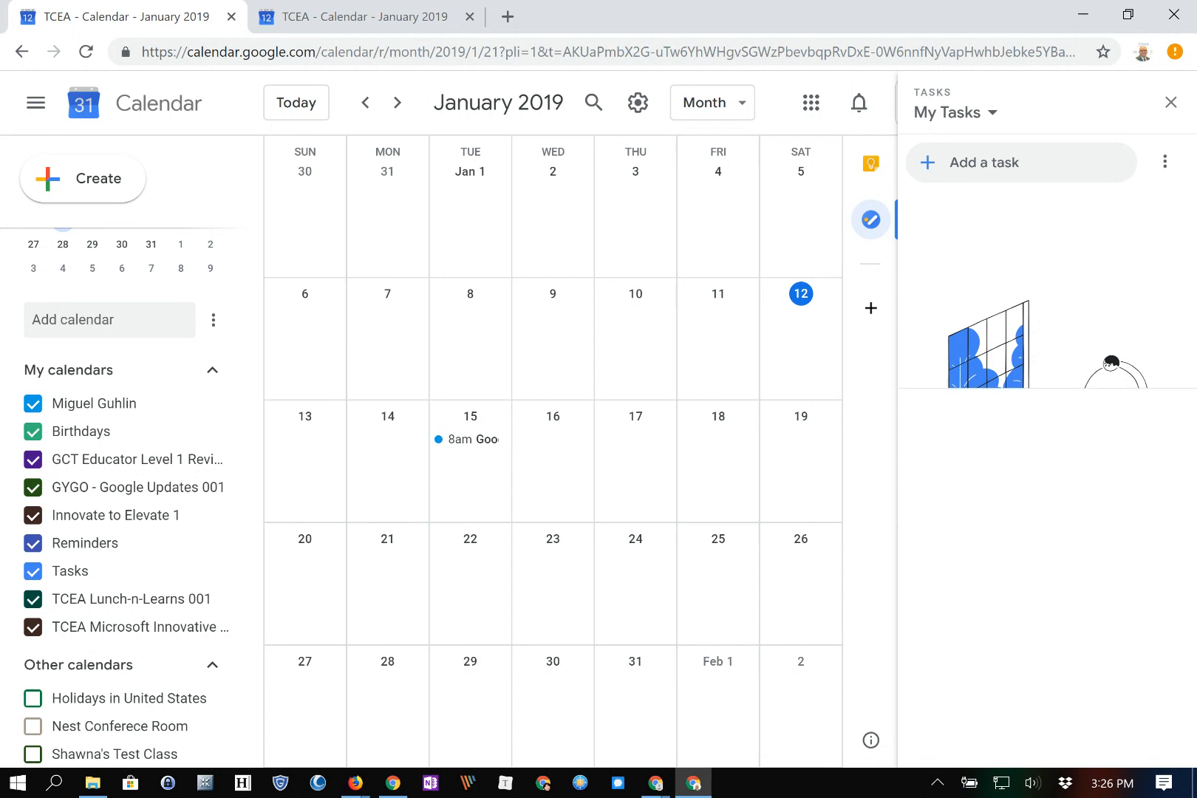
pyautogui.write('Re')
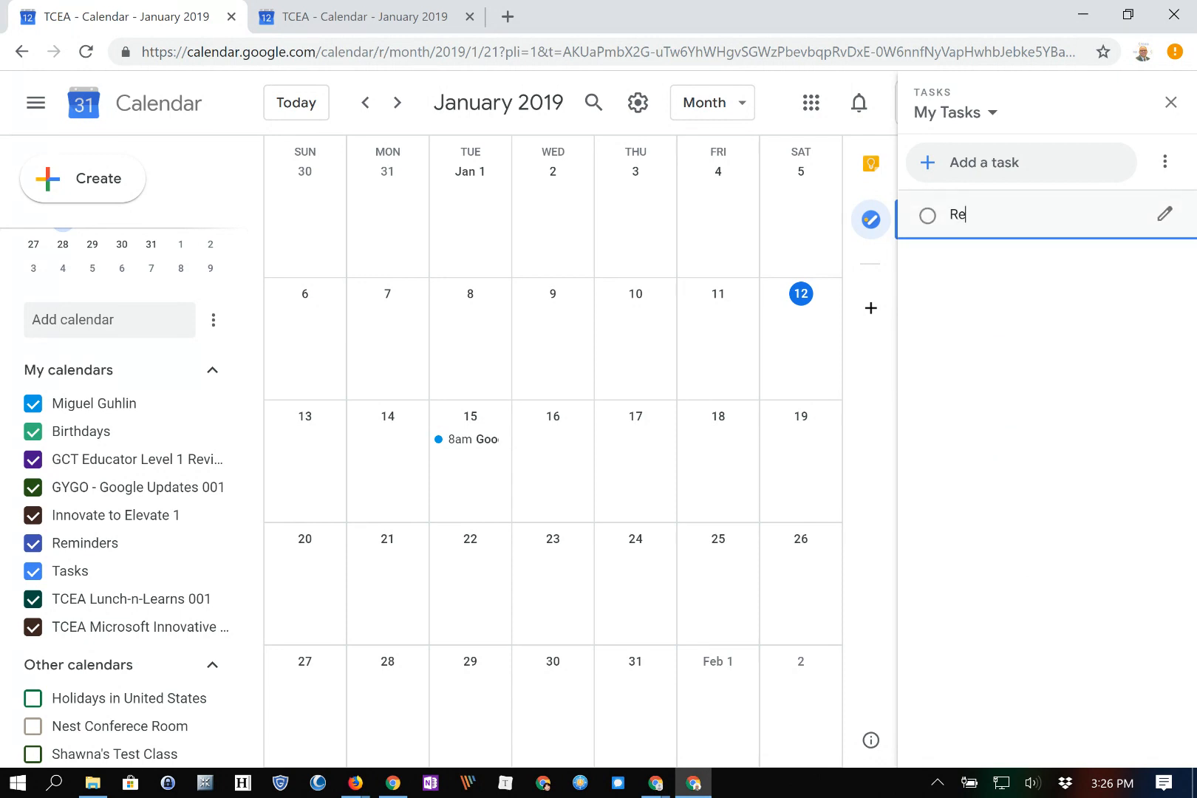
pyautogui.write('view GEL Requirements')
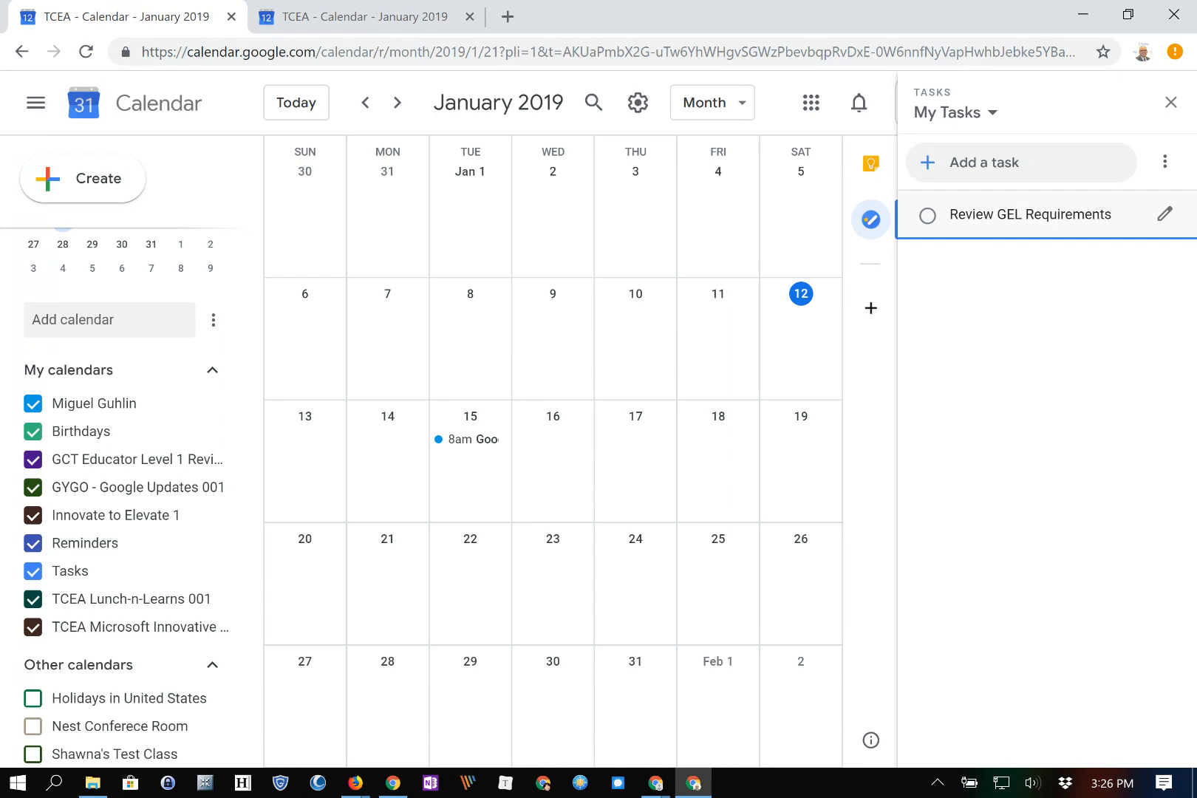
pyautogui.press('Return')
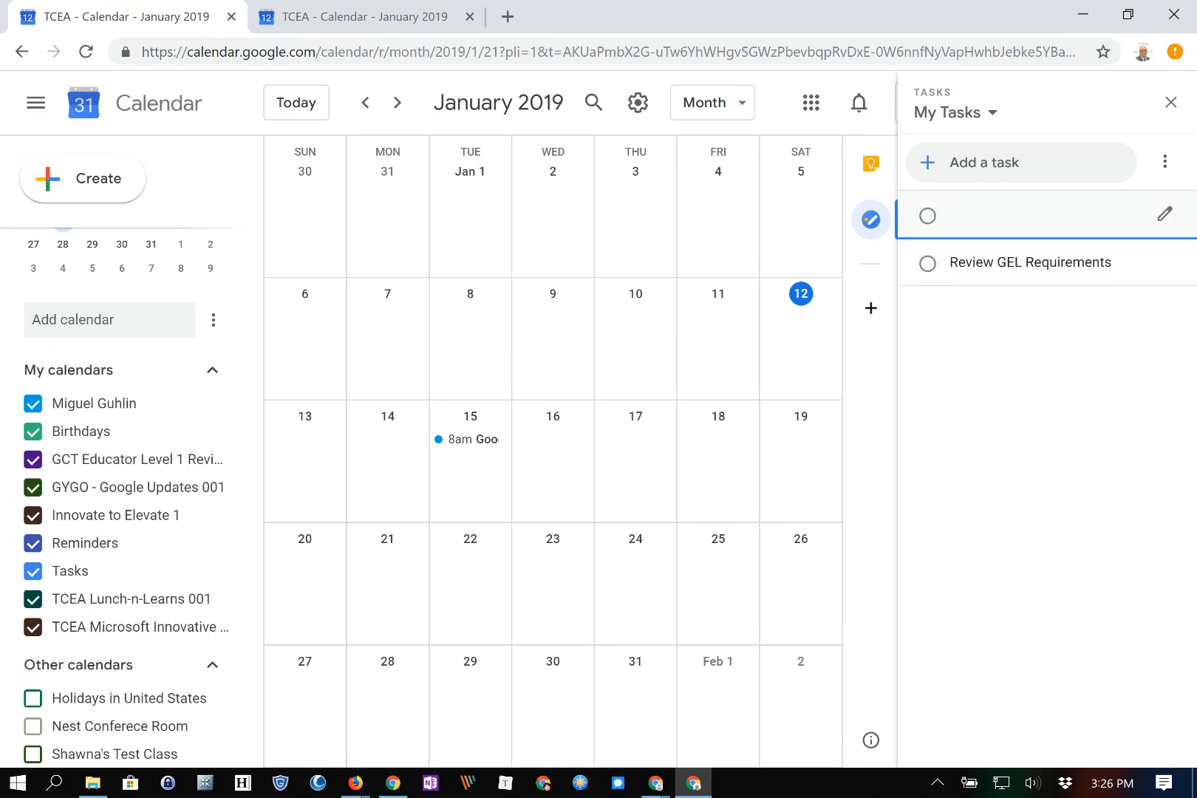
# Add the task 'Take GEL 1 Exam', then close the Tasks panel
pyautogui.write('Take GEL 1 Exam')
pyautogui.press('Return')
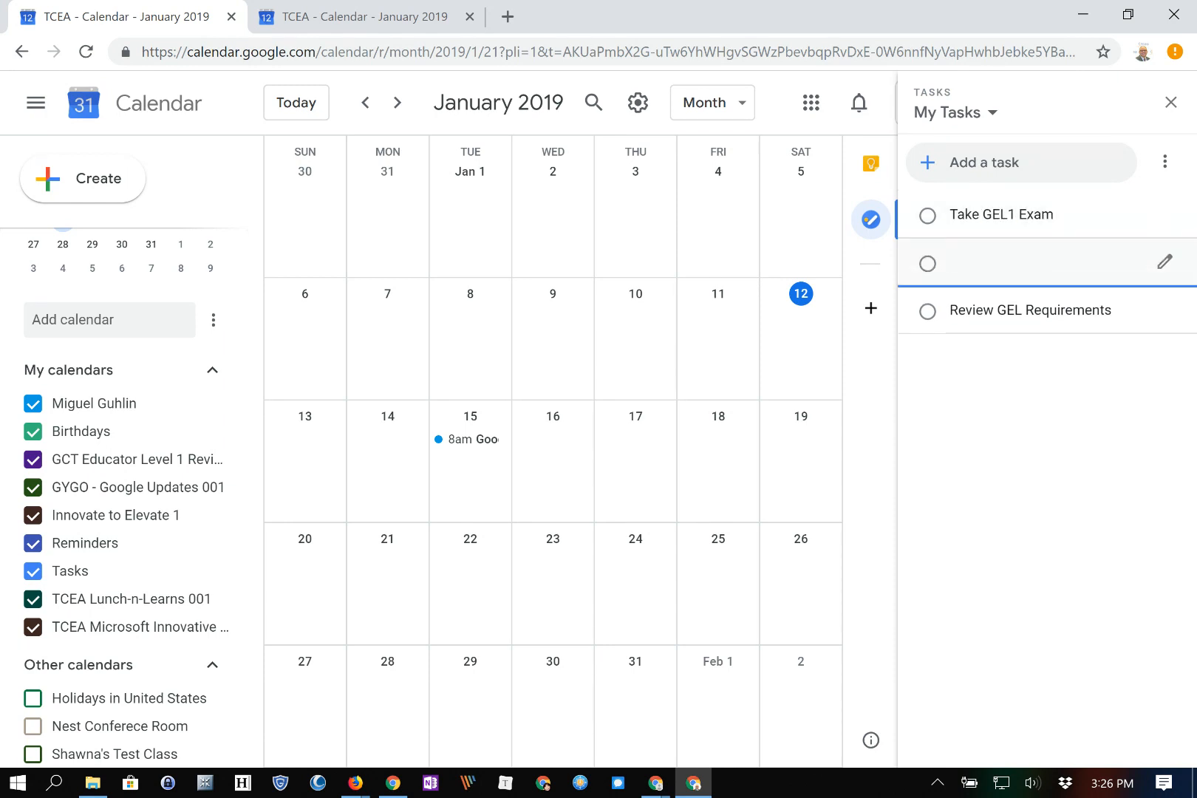
pyautogui.press('Escape')
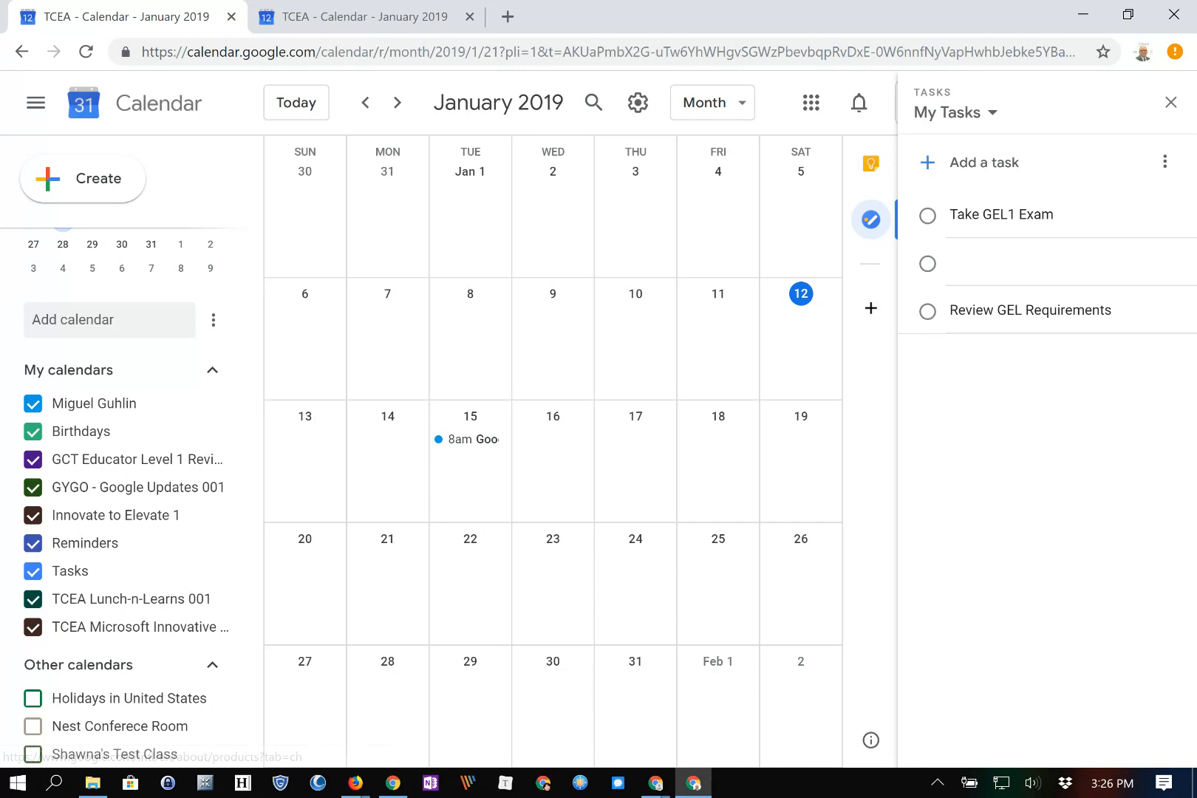
pyautogui.click(1170, 102)
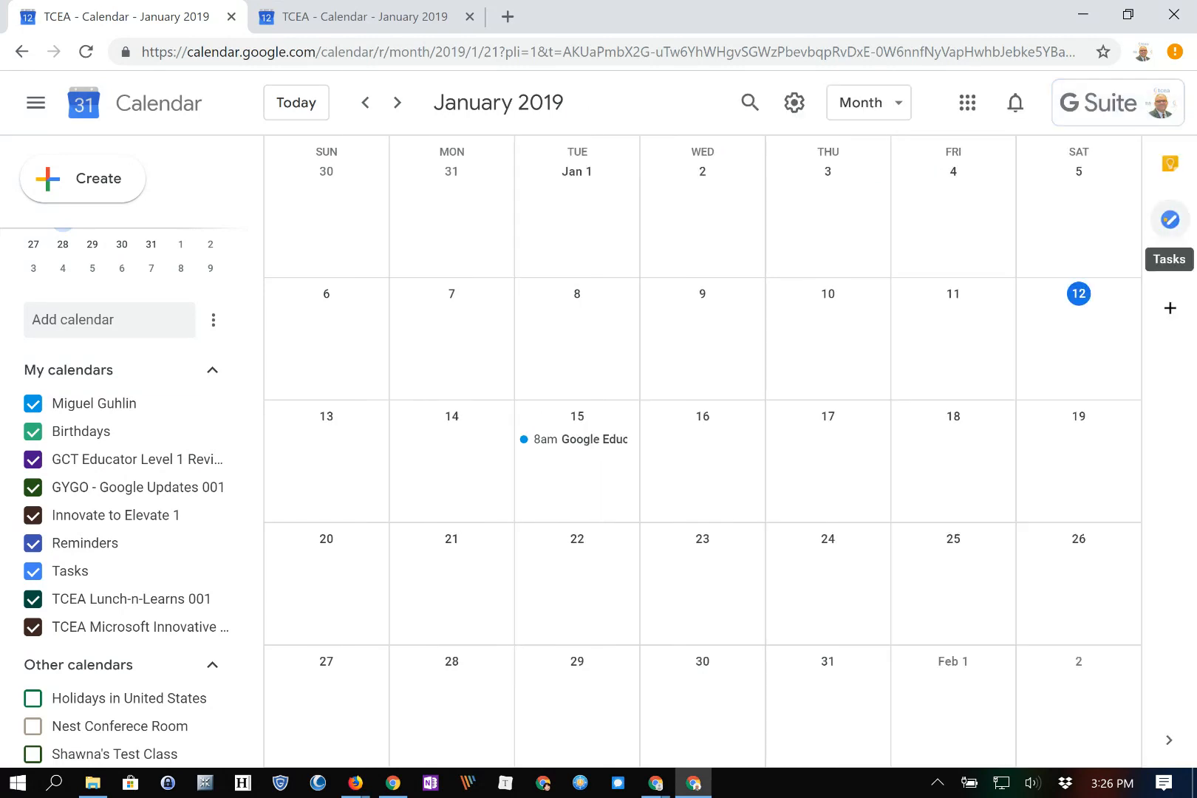
pyautogui.click(1169, 220)
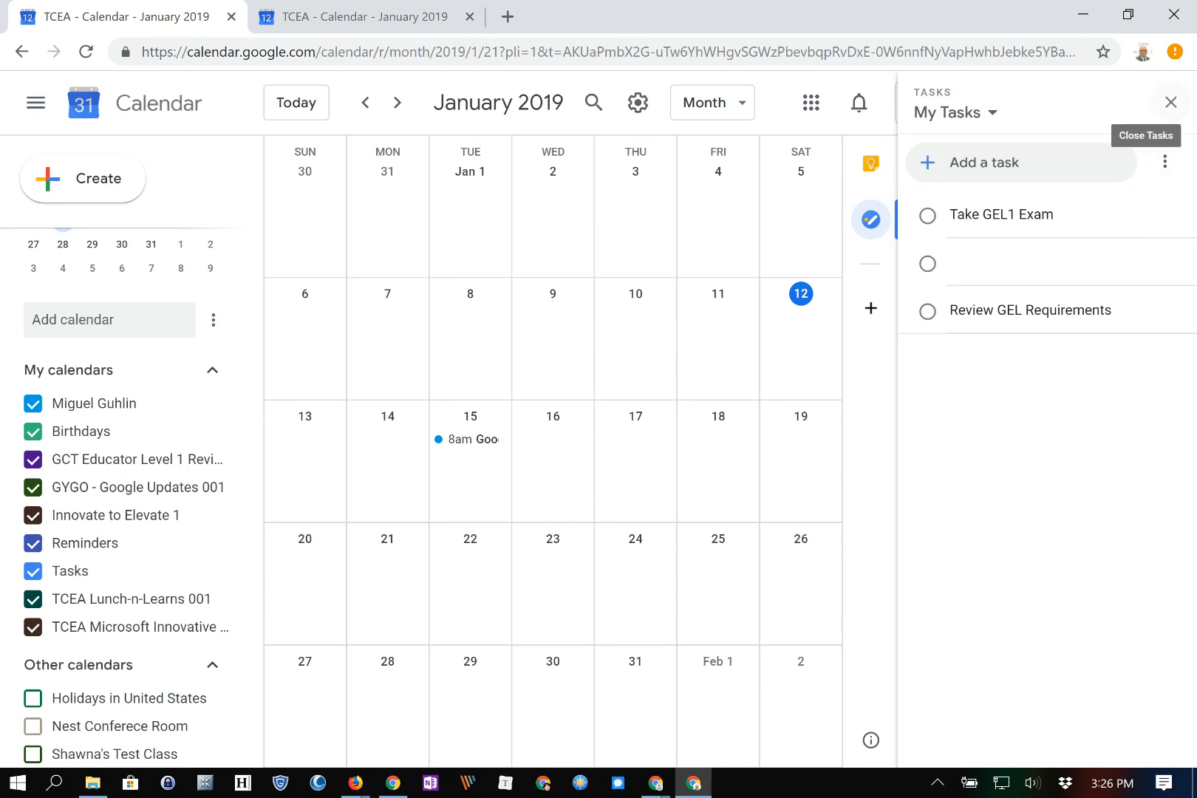
pyautogui.click(1170, 102)
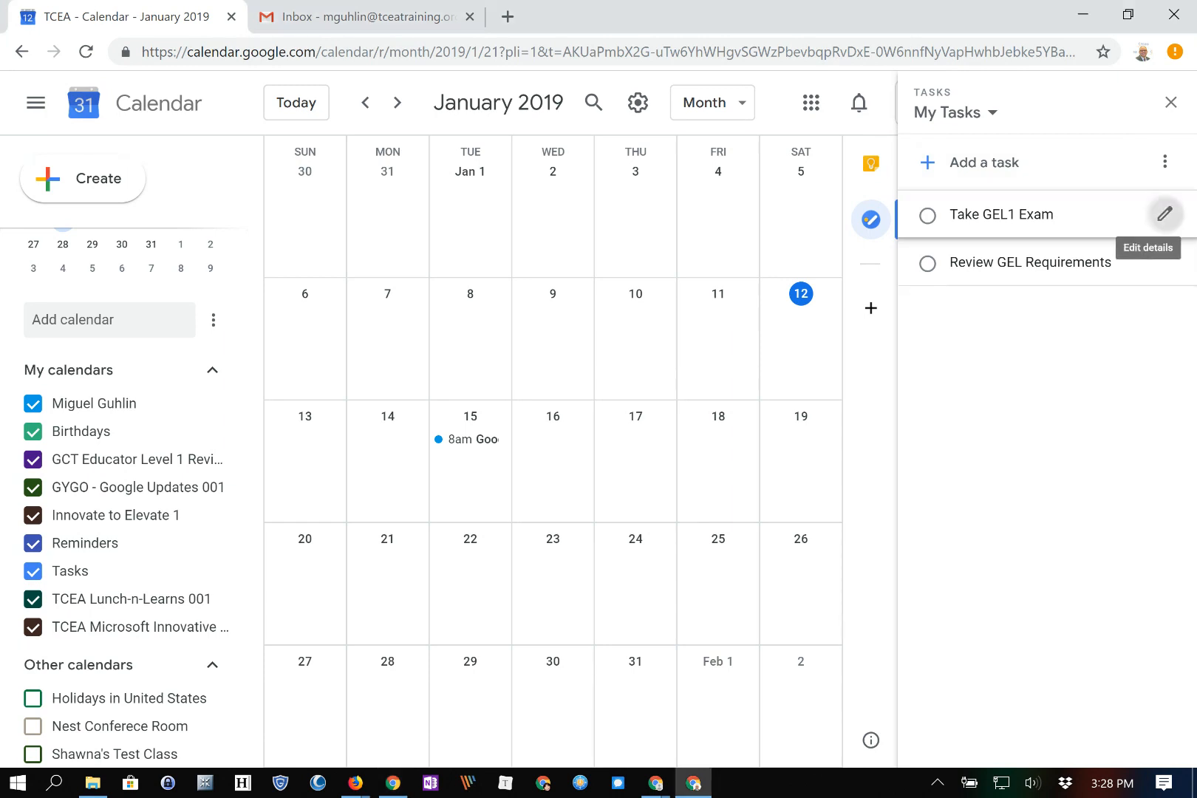
# Open the Take GEL1 Exam task's details, then switch to the Gmail tab
pyautogui.click(1164, 214)
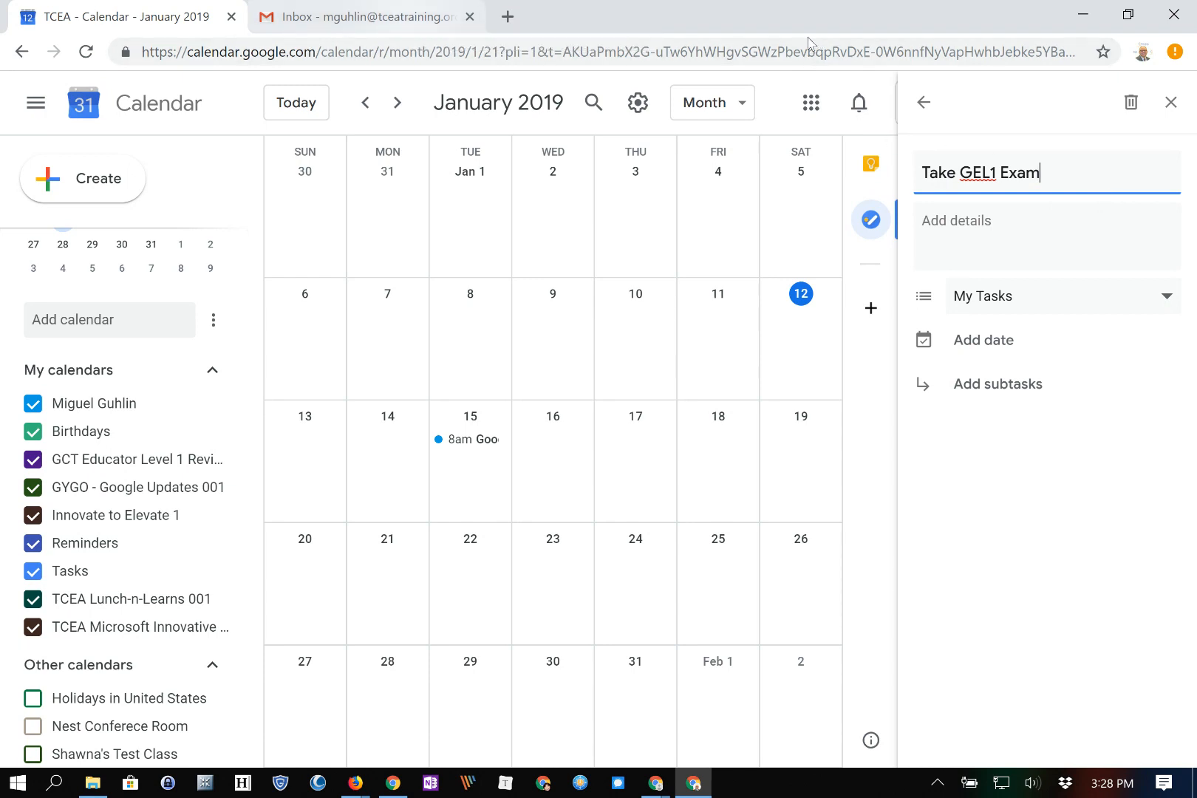
pyautogui.hotkey('ctrl', 'Tab')
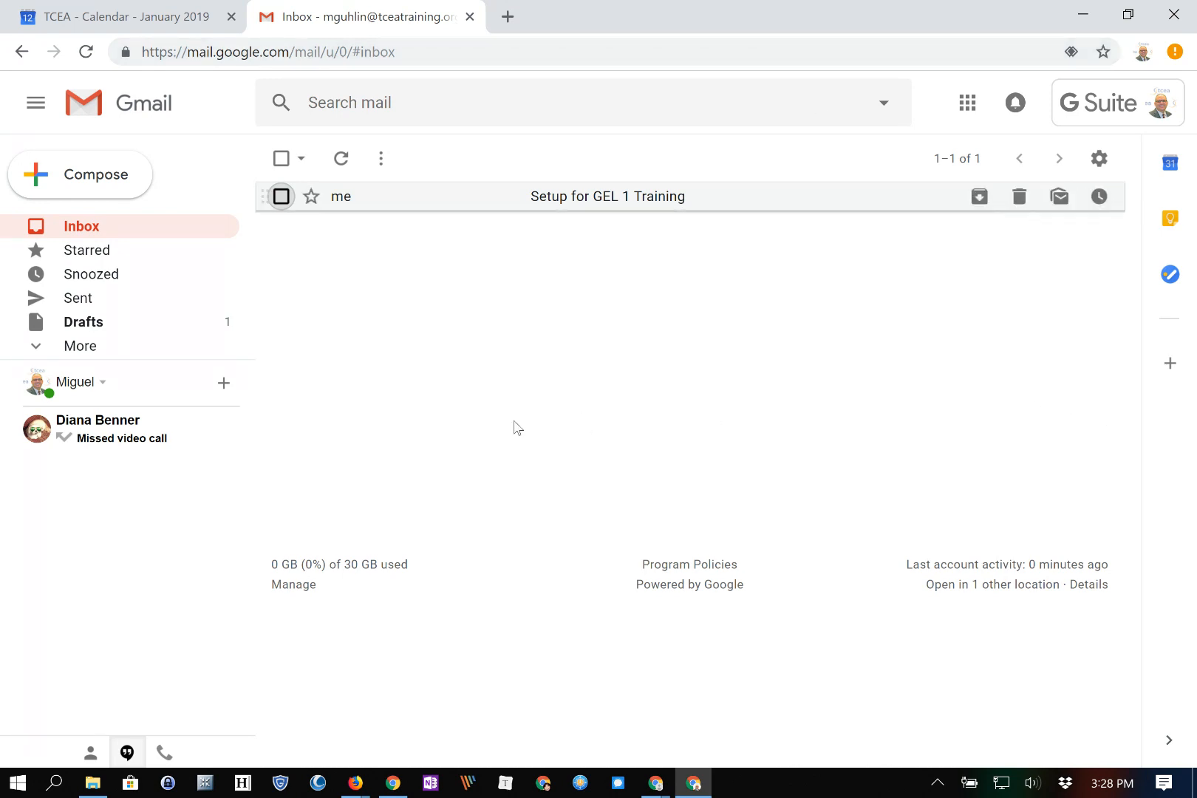
# Add the 'Setup for GEL 1 Training' email to Tasks through More actions, then check the Tasks panel
pyautogui.press('x')
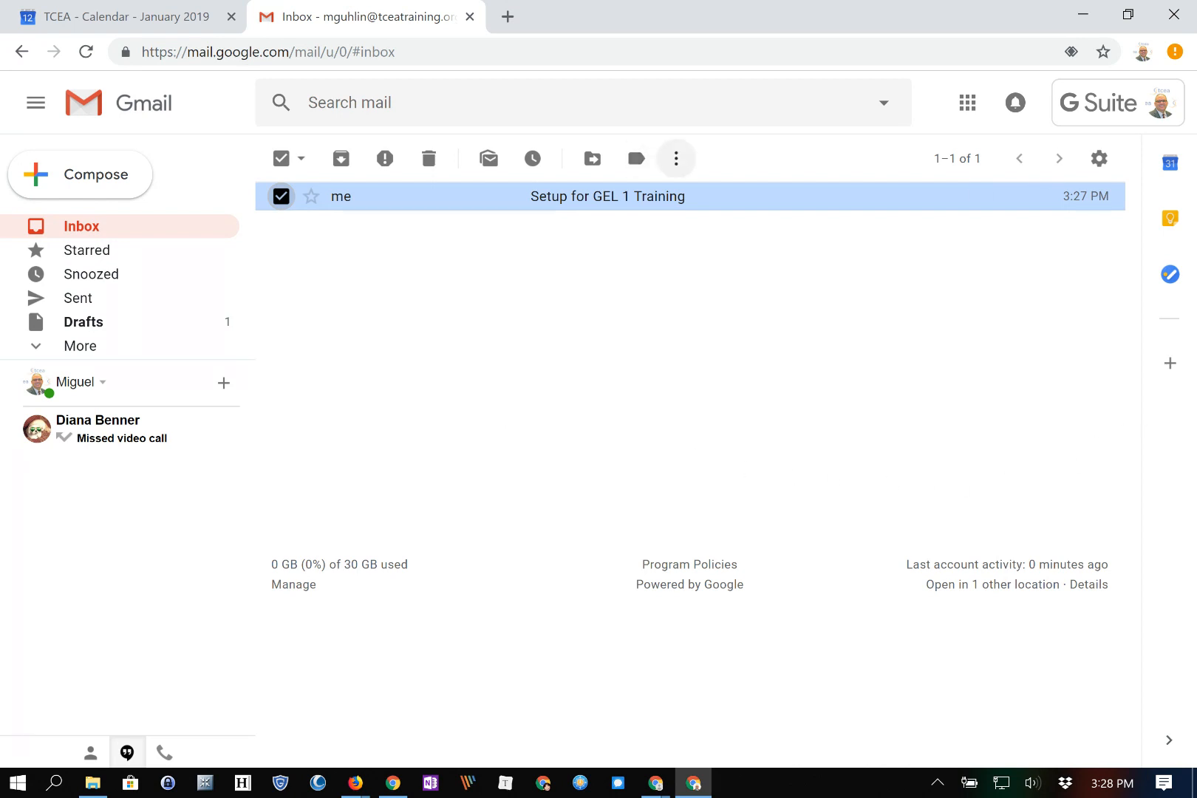
pyautogui.click(675, 158)
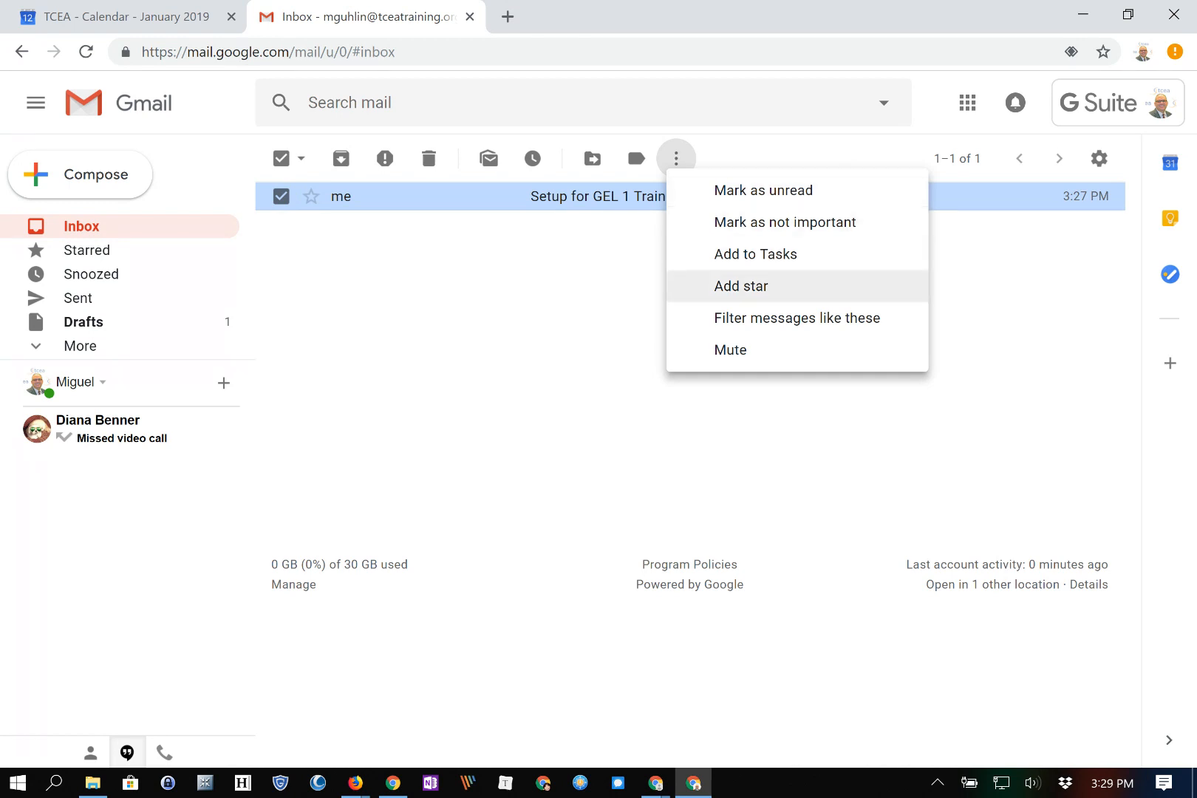
pyautogui.click(755, 254)
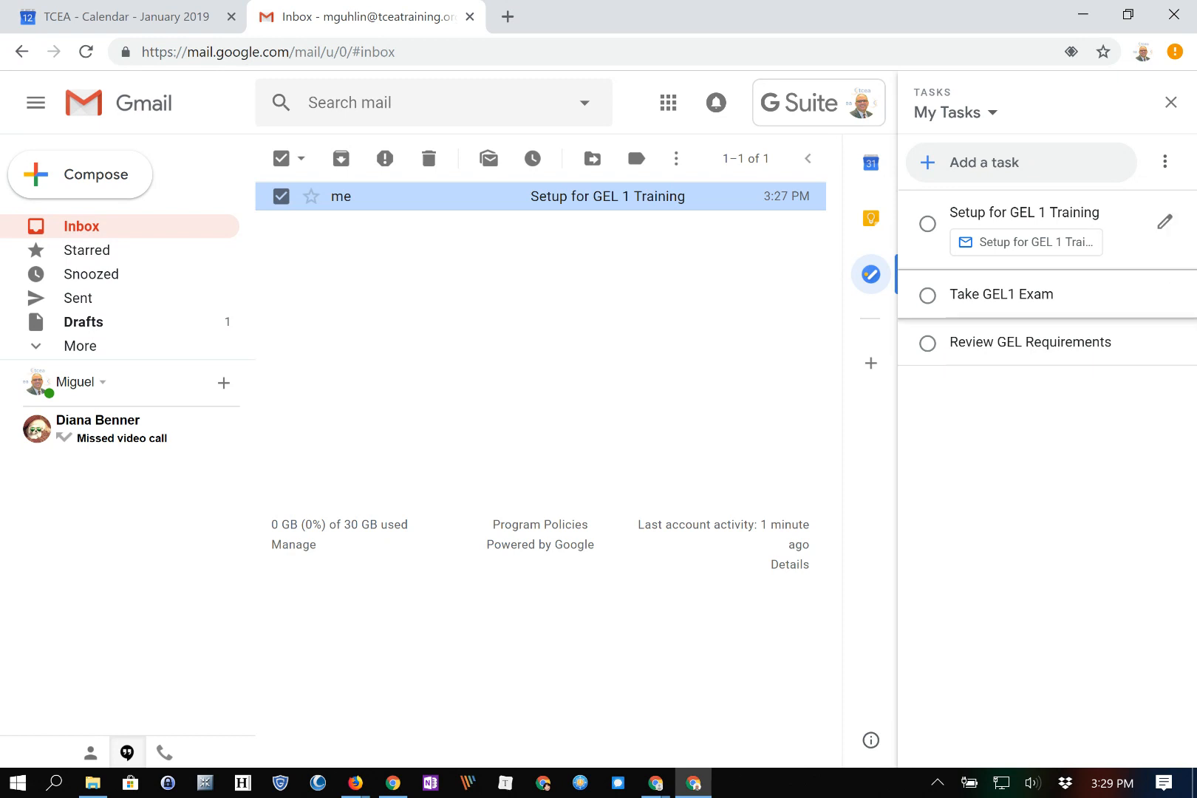
pyautogui.click(216, 30)
pyautogui.click(384, 22)
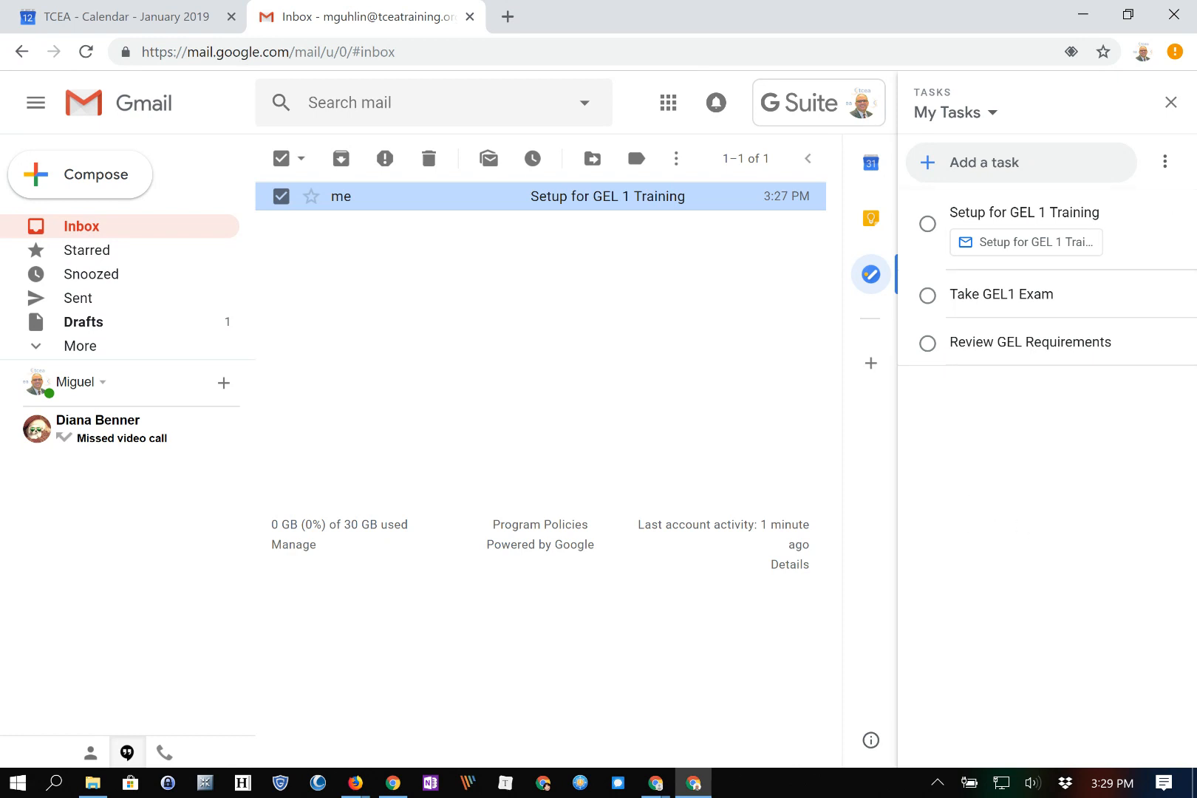
pyautogui.click(870, 274)
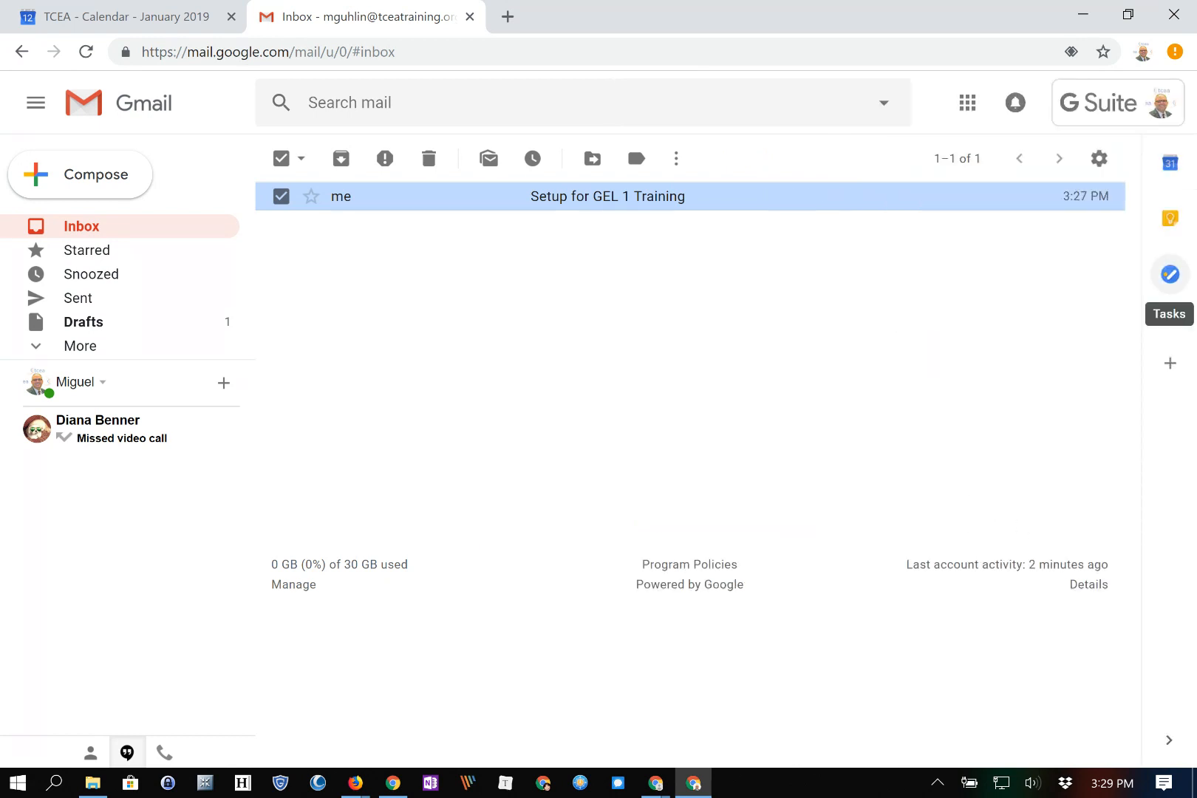
pyautogui.click(1169, 274)
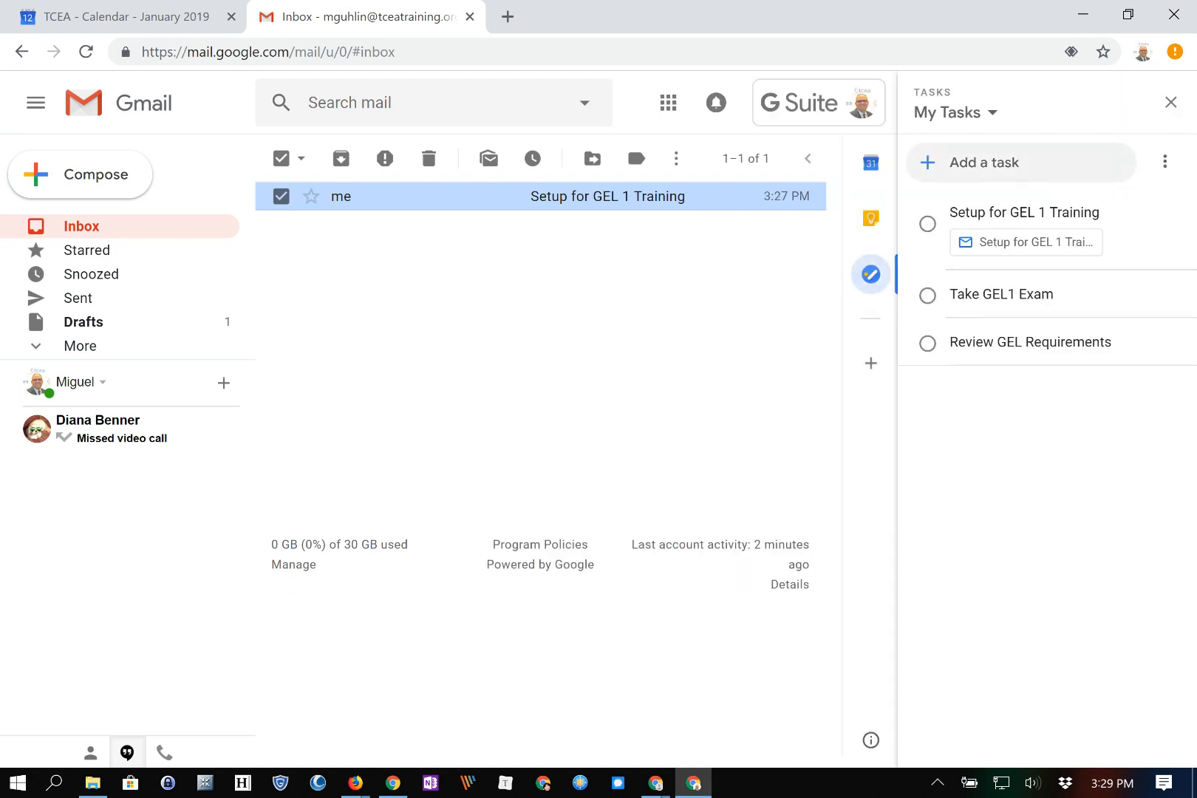
pyautogui.click(870, 274)
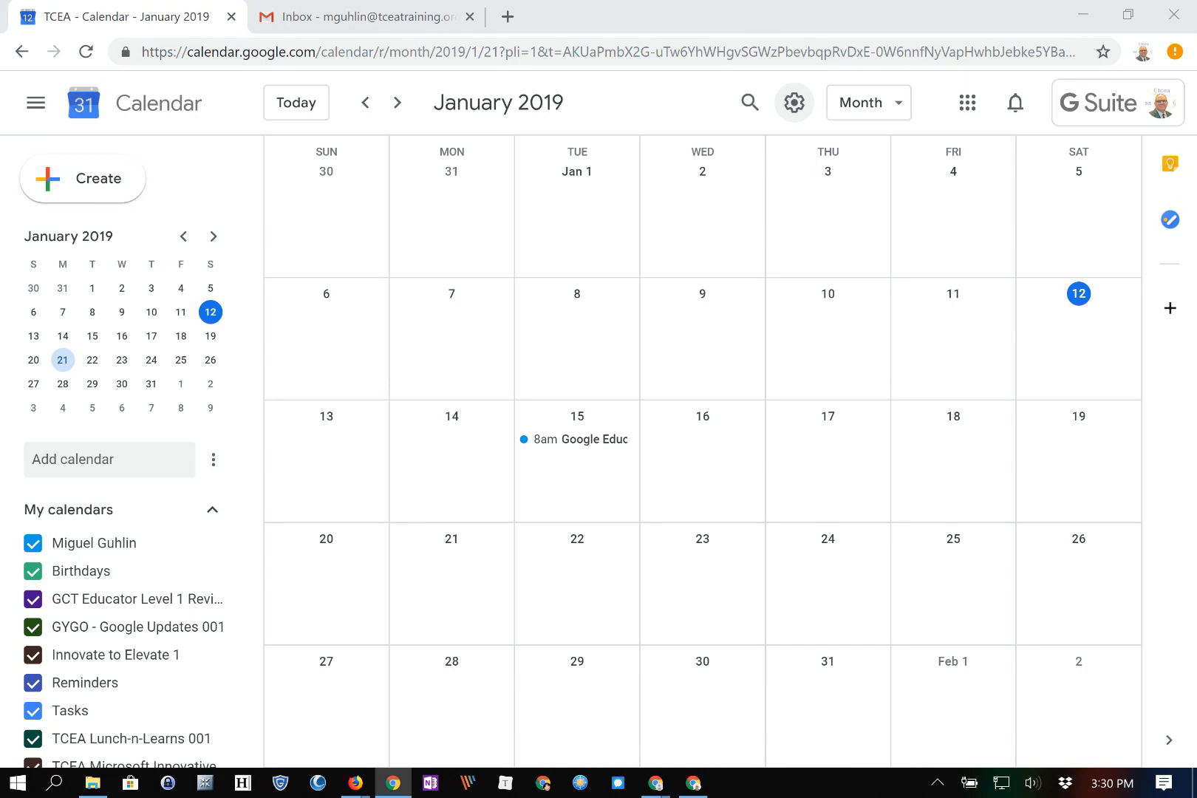
# From settings, browse the Marketplace list of Calendar add-ons, then close it
pyautogui.click(794, 102)
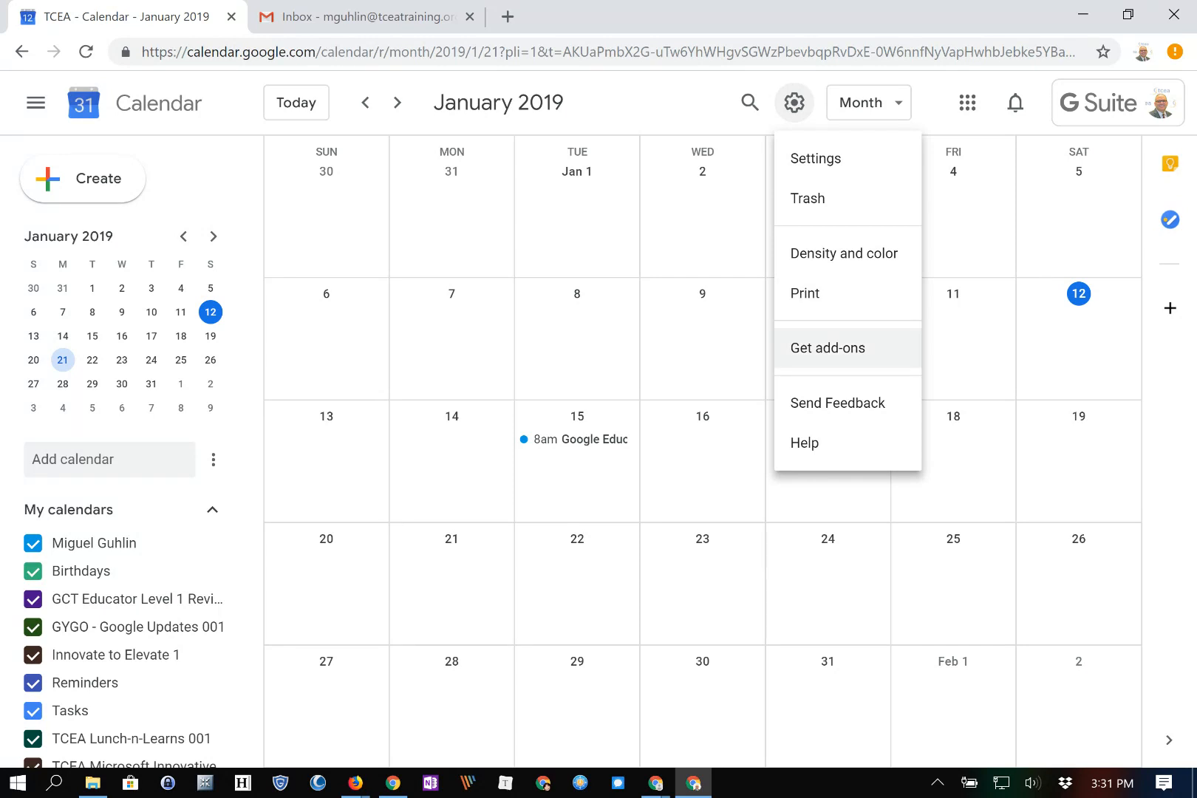
pyautogui.click(827, 347)
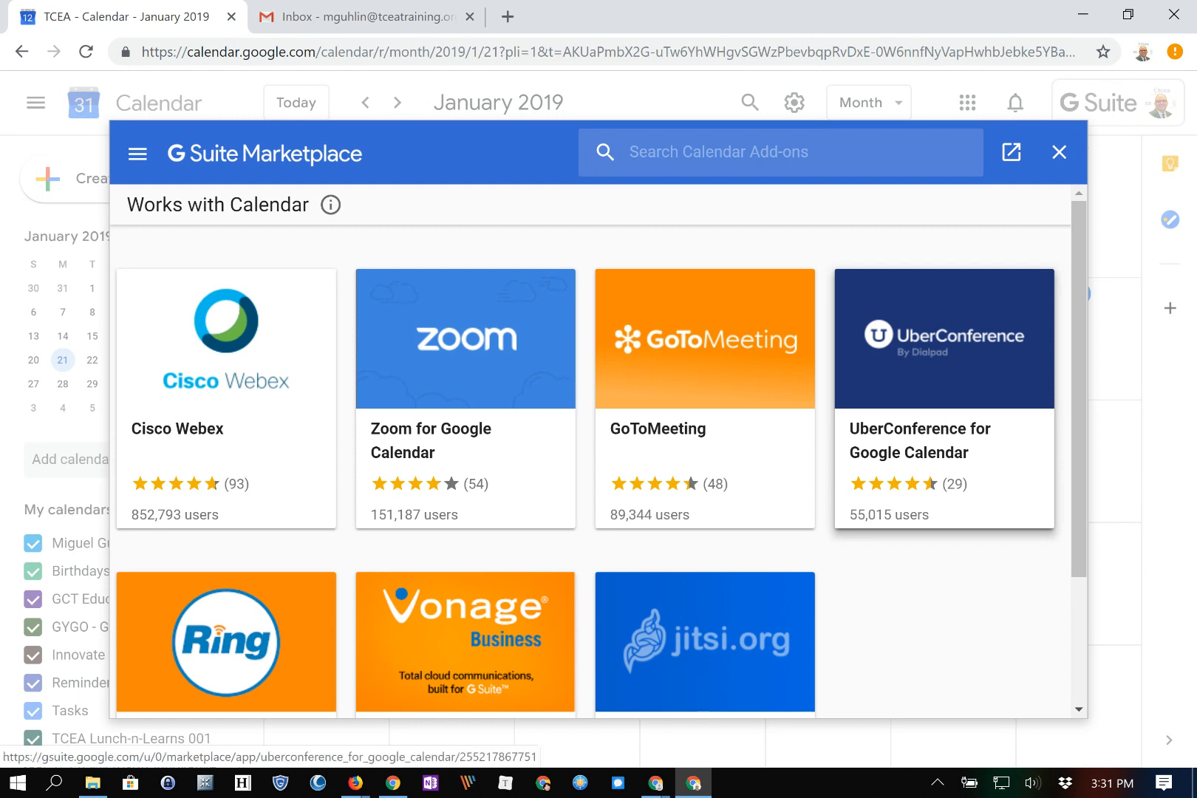
pyautogui.scroll(-2, 709, 650)
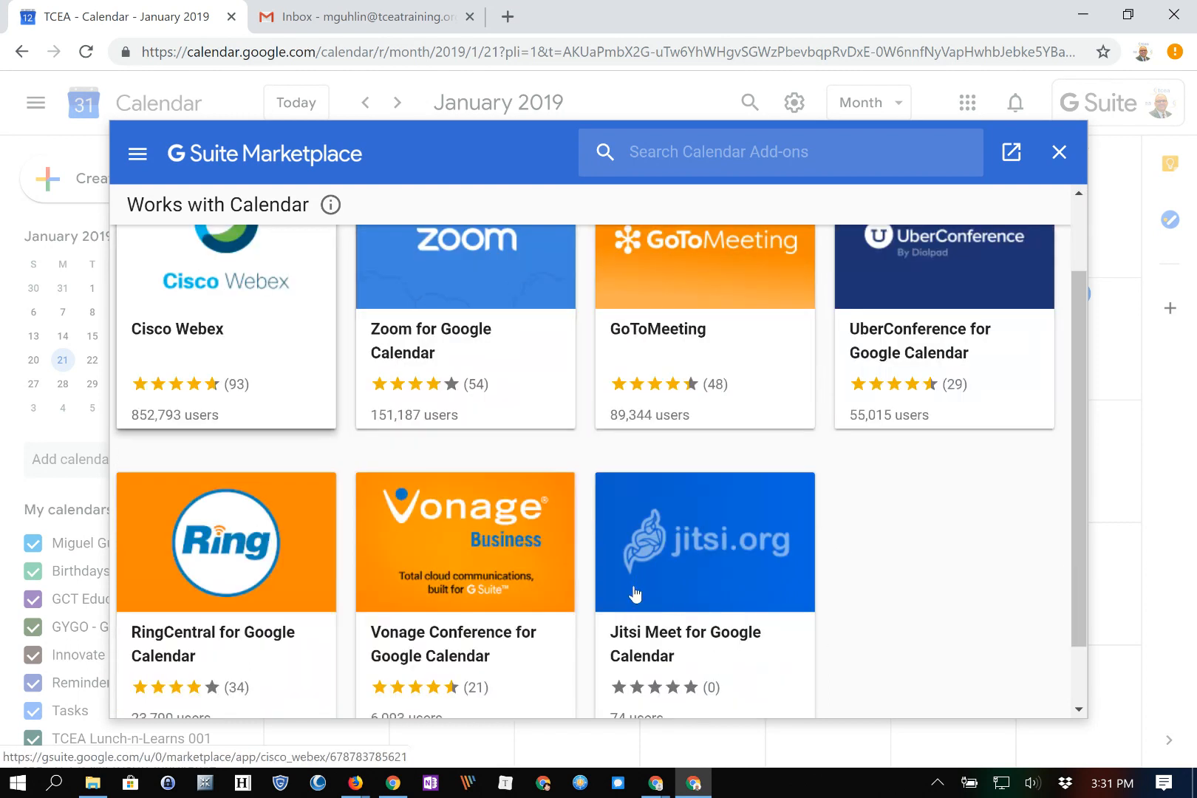
pyautogui.scroll(2, 639, 599)
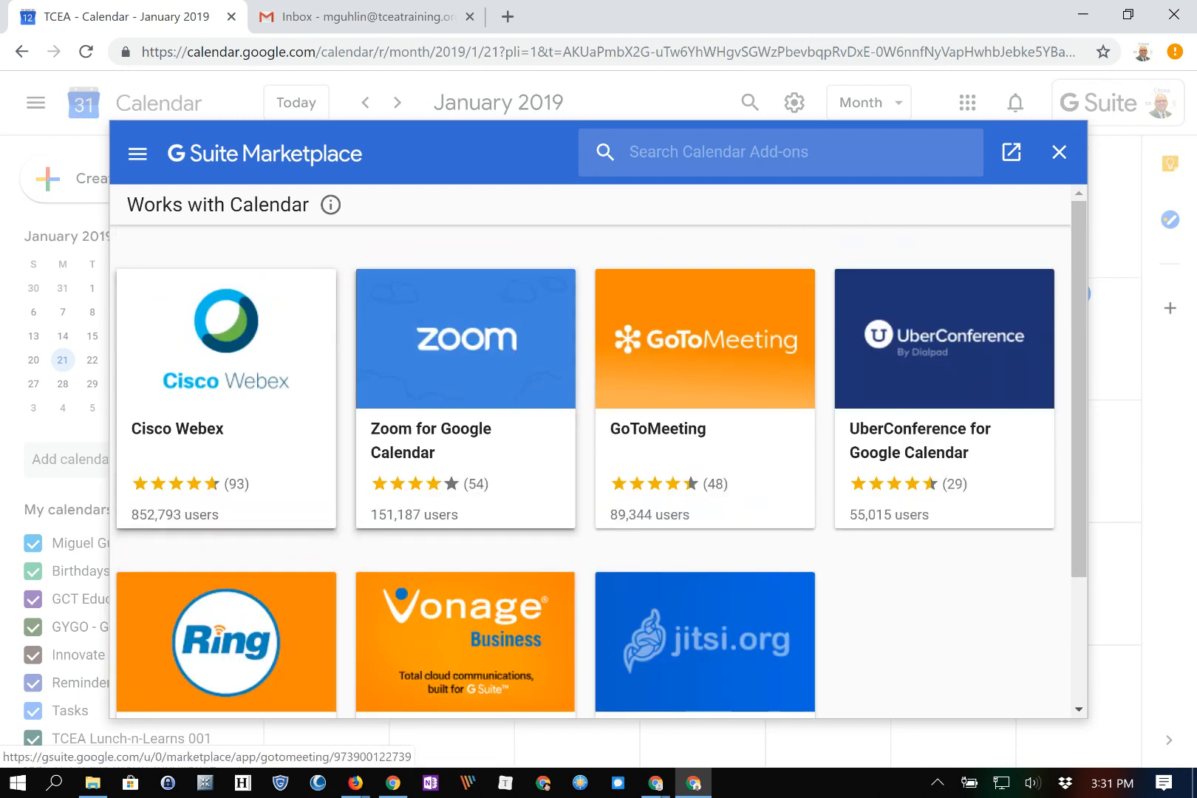
pyautogui.click(1059, 152)
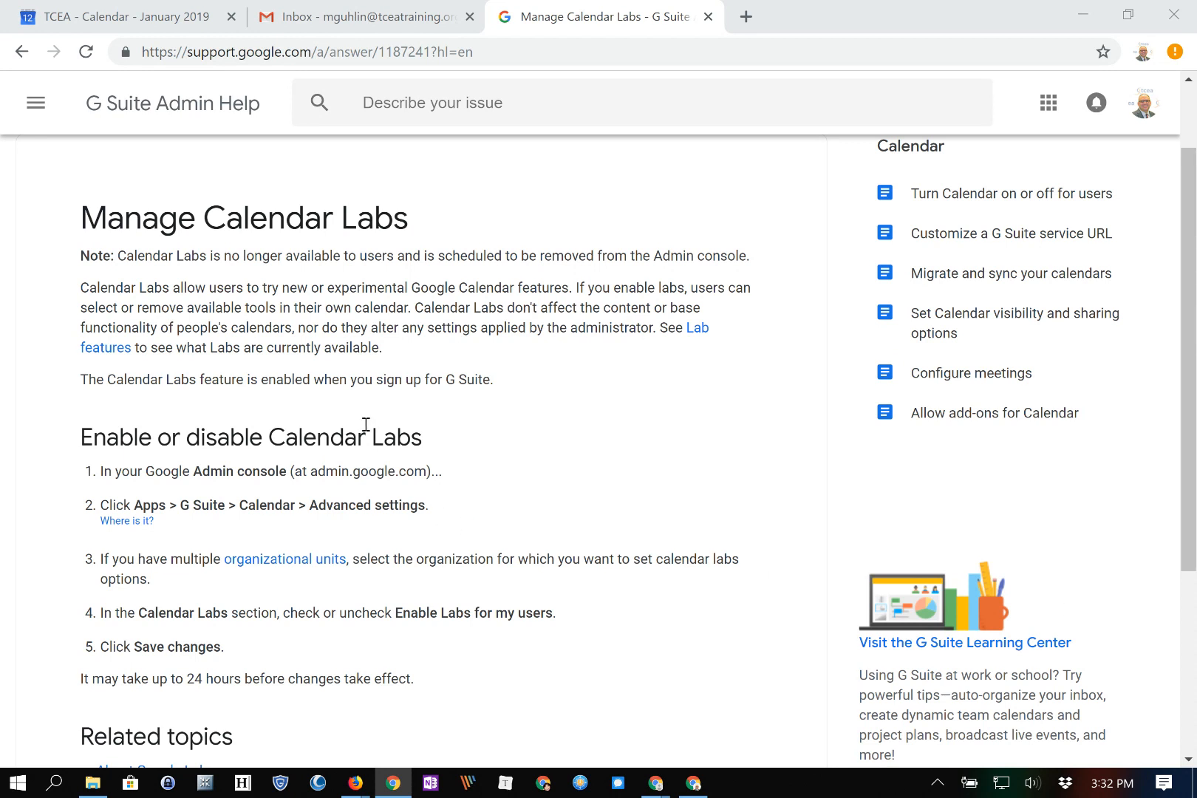
# Highlight 'Calendar Labs is no longer available to users' and return to the Calendar tab
pyautogui.moveTo(117, 256); pyautogui.dragTo(394, 256)
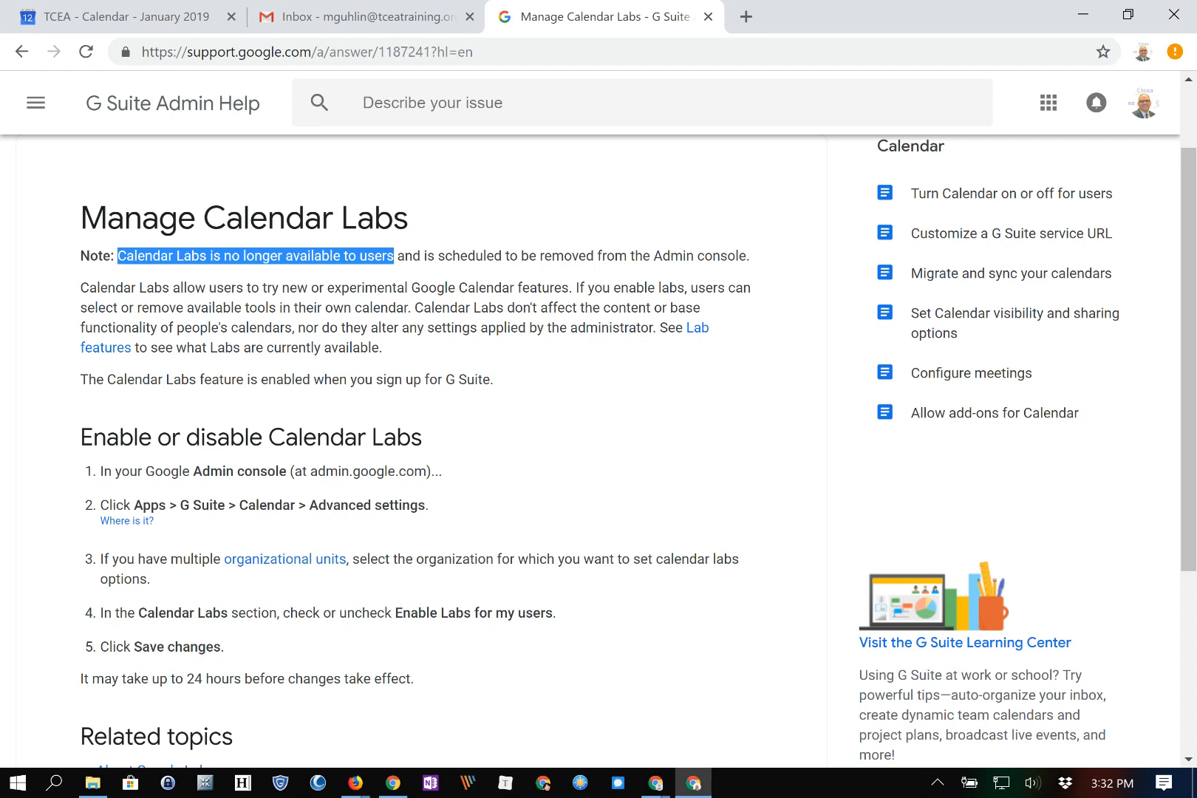
pyautogui.hotkey('ctrl', '1')
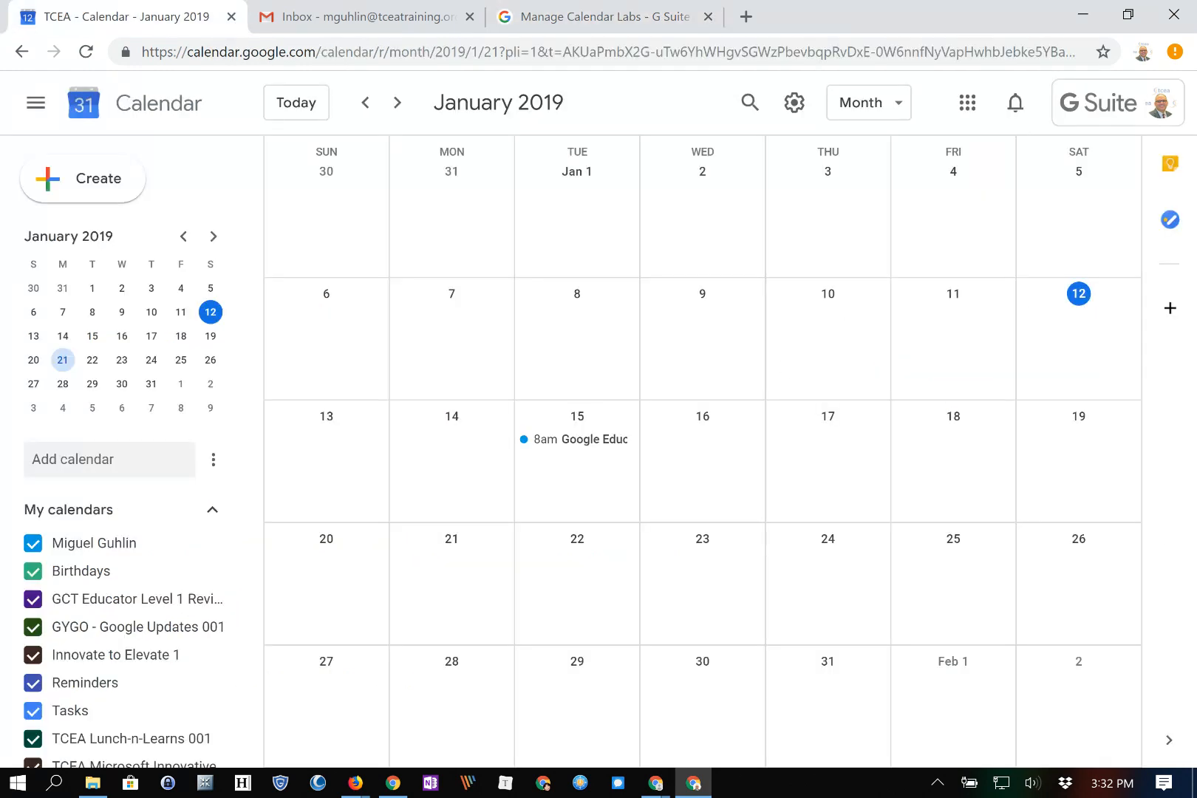